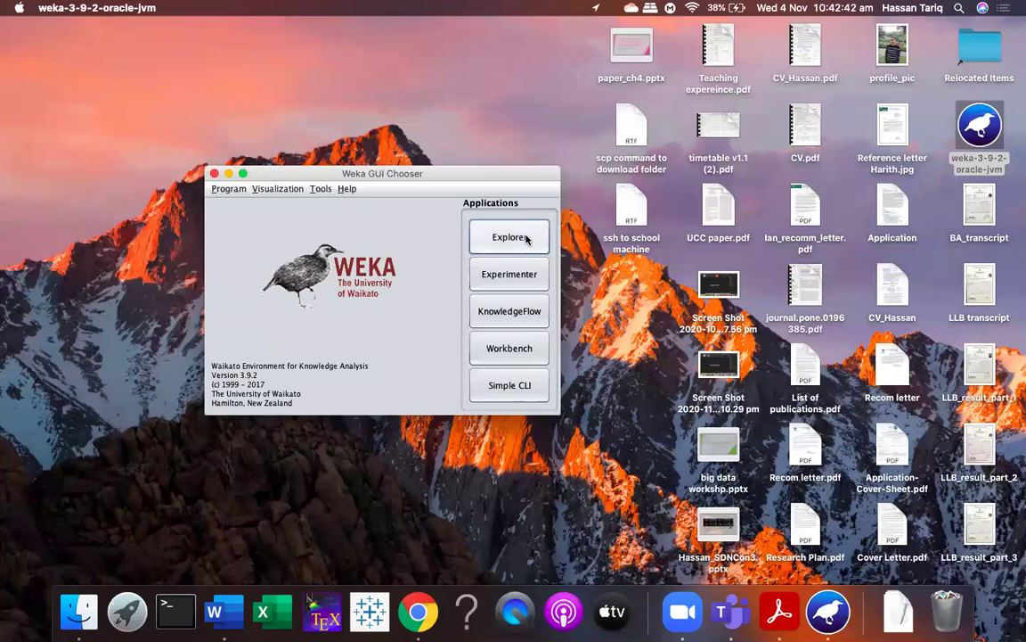
# Open the Explorer application and load the wdbc_FINAL.arff dataset from the Downloads folder.
pyautogui.click(527, 238)
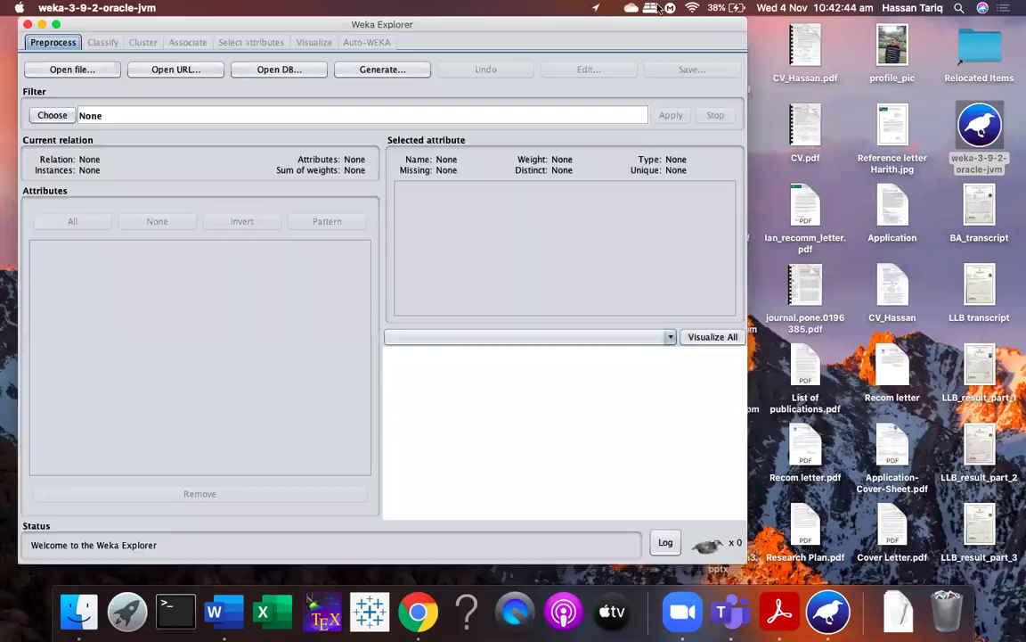
pyautogui.moveTo(733, 25); pyautogui.dragTo(802, 55)
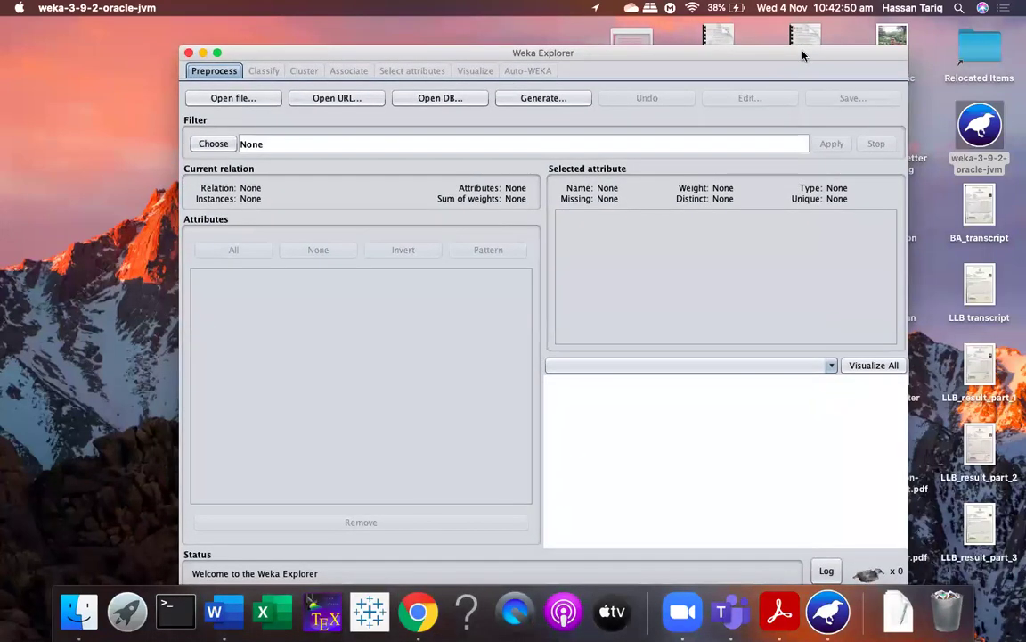
pyautogui.click(239, 98)
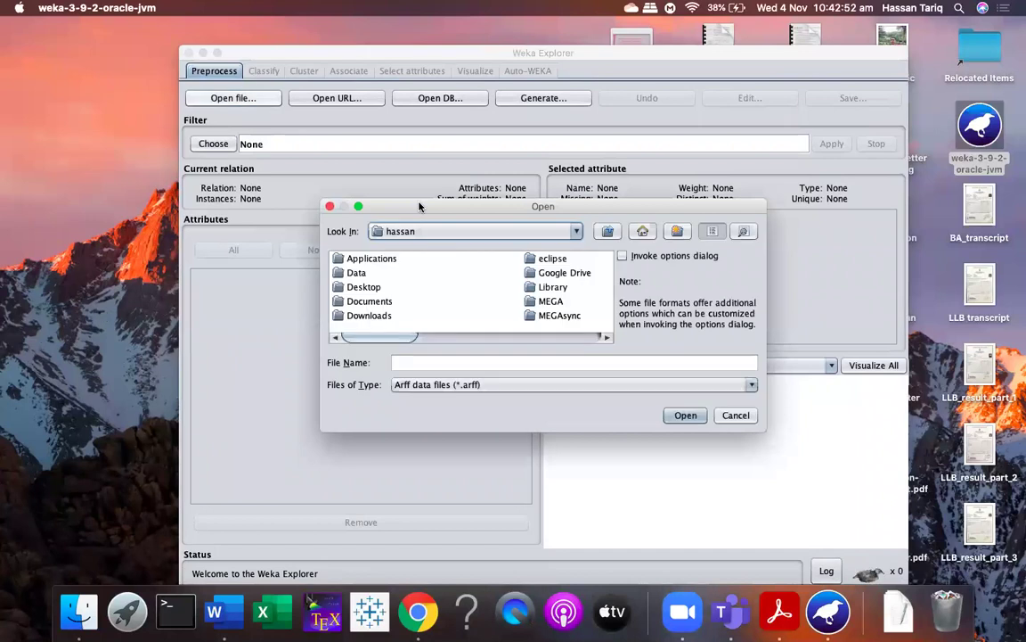
pyautogui.click(365, 317)
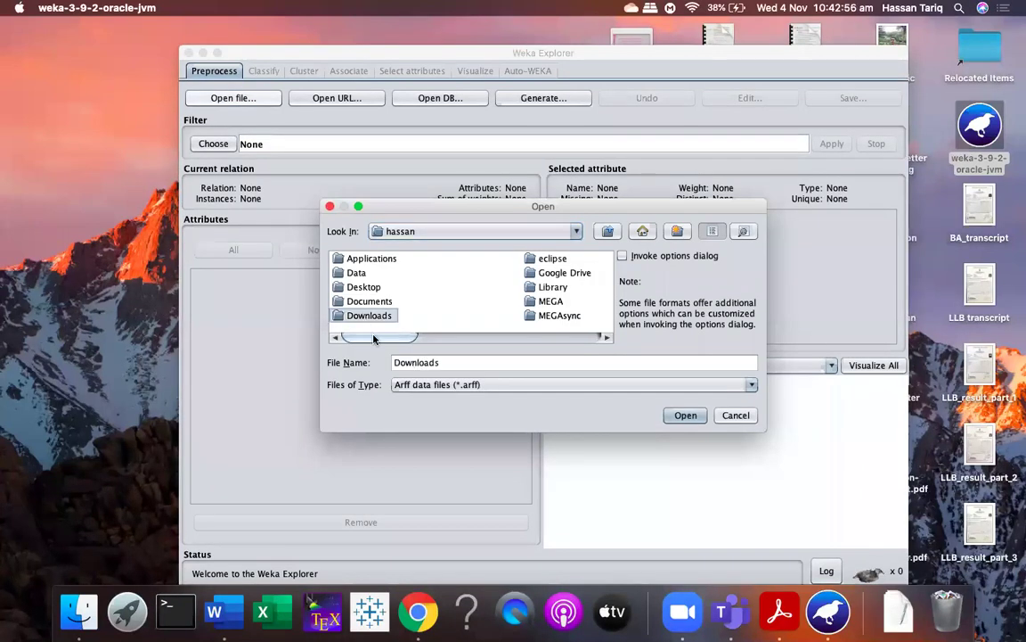
pyautogui.hscroll(2, 457, 339)
pyautogui.hscroll(-2, 352, 316)
pyautogui.doubleClick(339, 316)
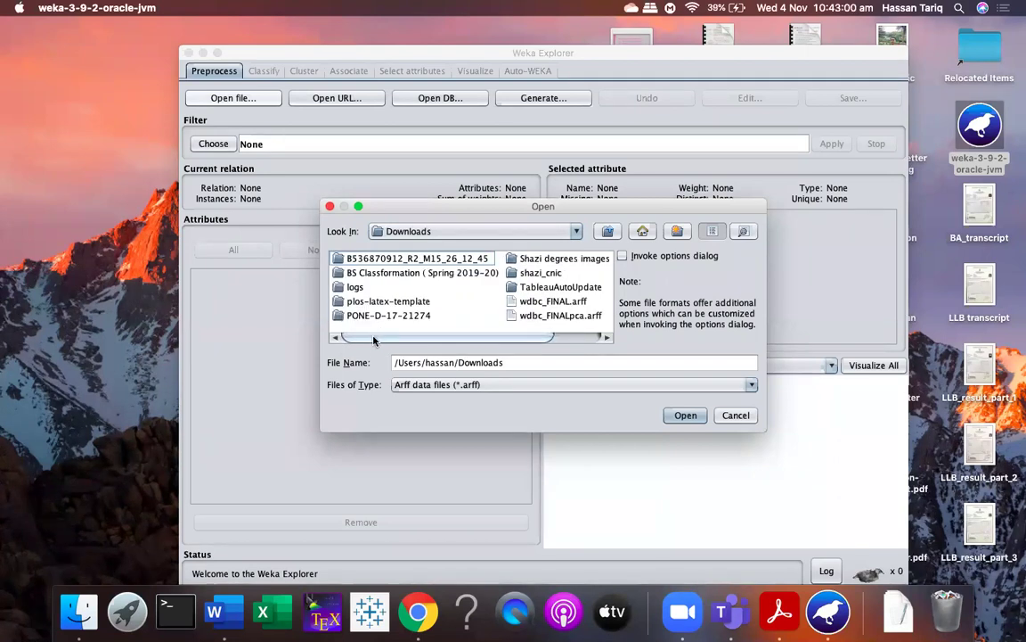
pyautogui.hscroll(3, 367, 299)
pyautogui.click(486, 302)
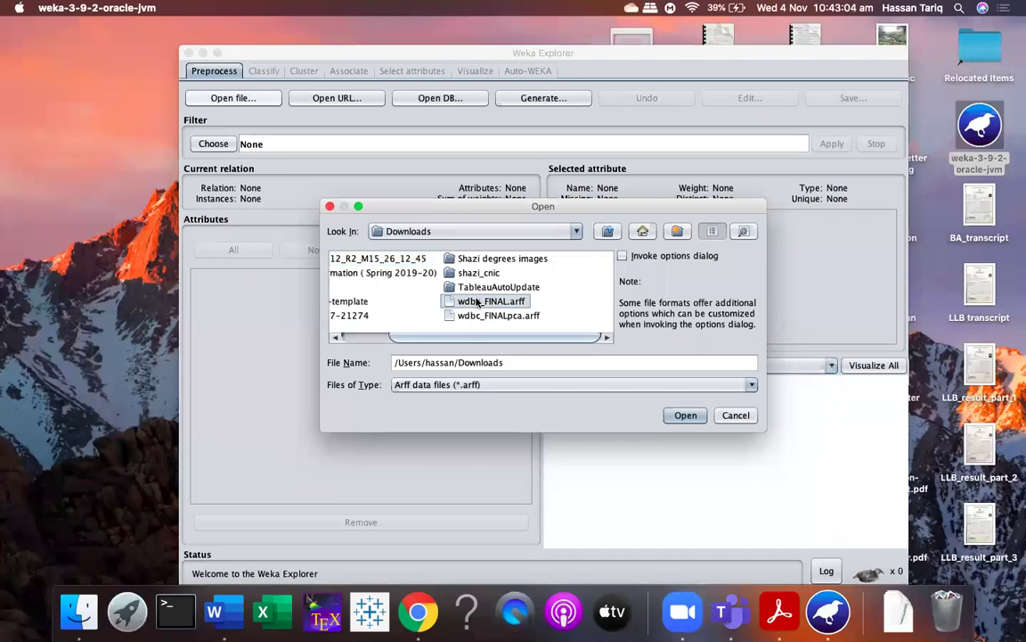
pyautogui.click(685, 415)
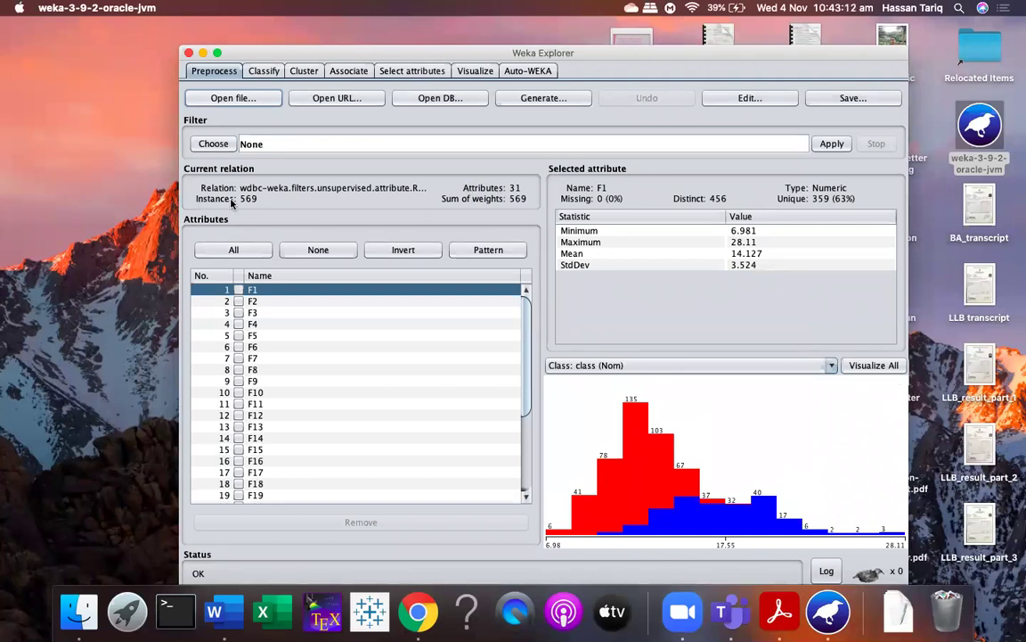
# Examine the distribution of the class attribute at the end of the attribute list.
pyautogui.scroll(-4, 303, 384)
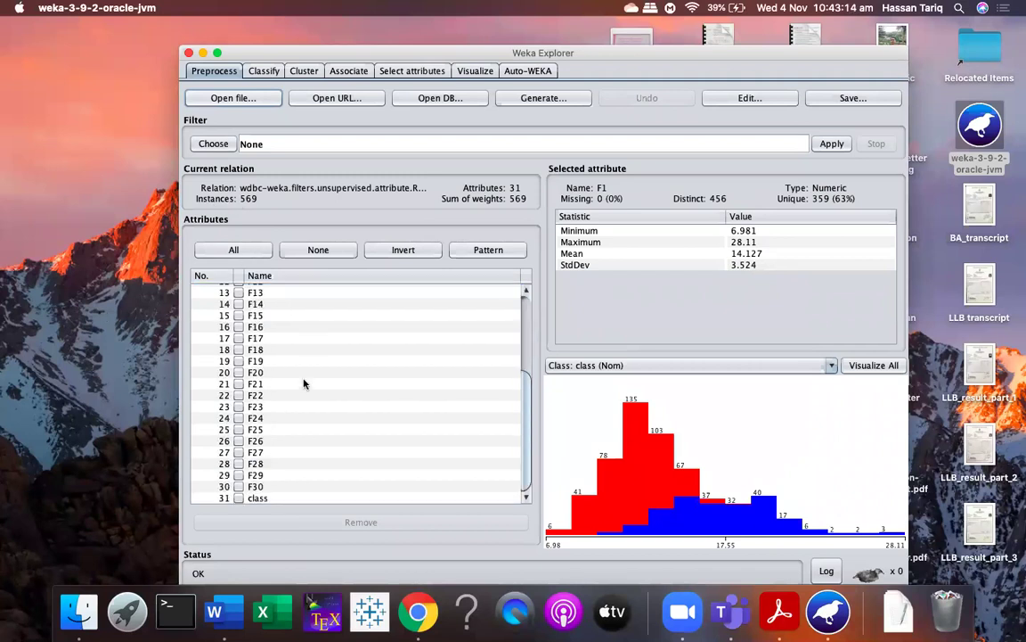
pyautogui.click(259, 498)
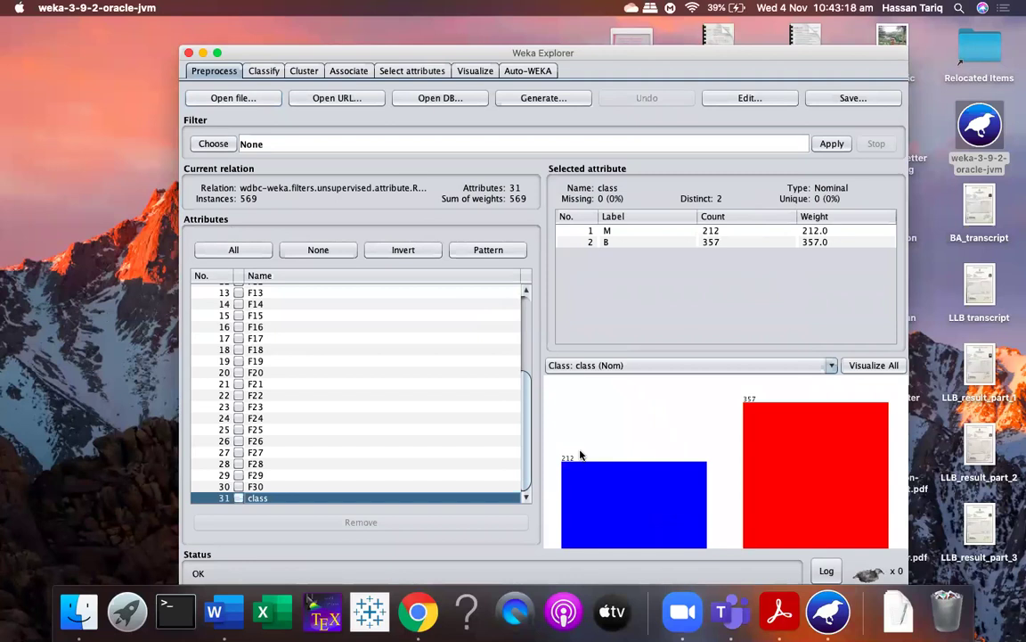
pyautogui.moveTo(580, 456)
pyautogui.moveTo(770, 418)
# Set the classification test option to a percentage split of 66%.
pyautogui.click(265, 71)
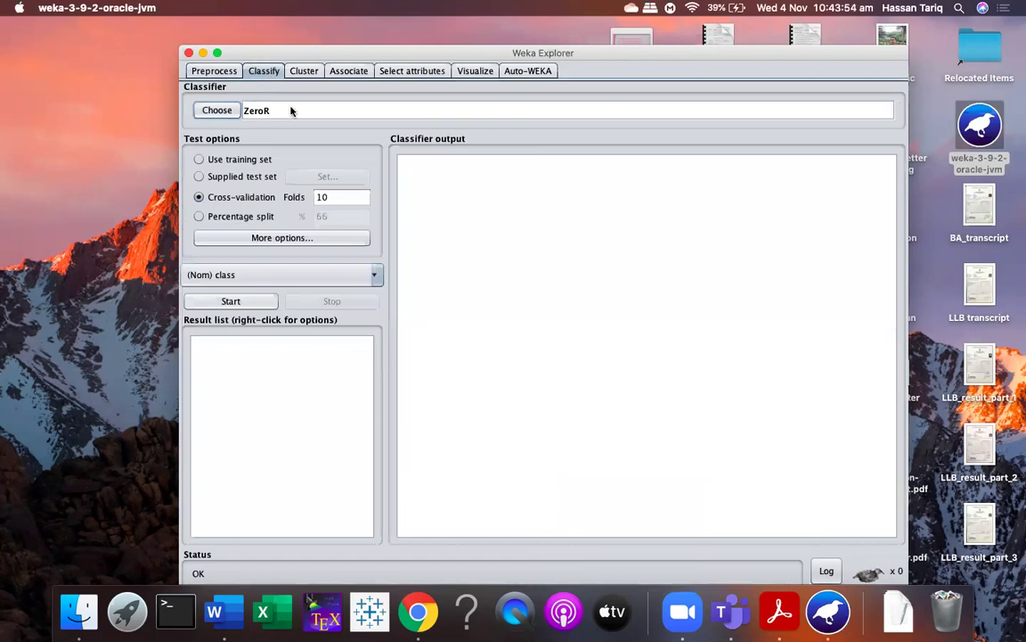
pyautogui.click(198, 216)
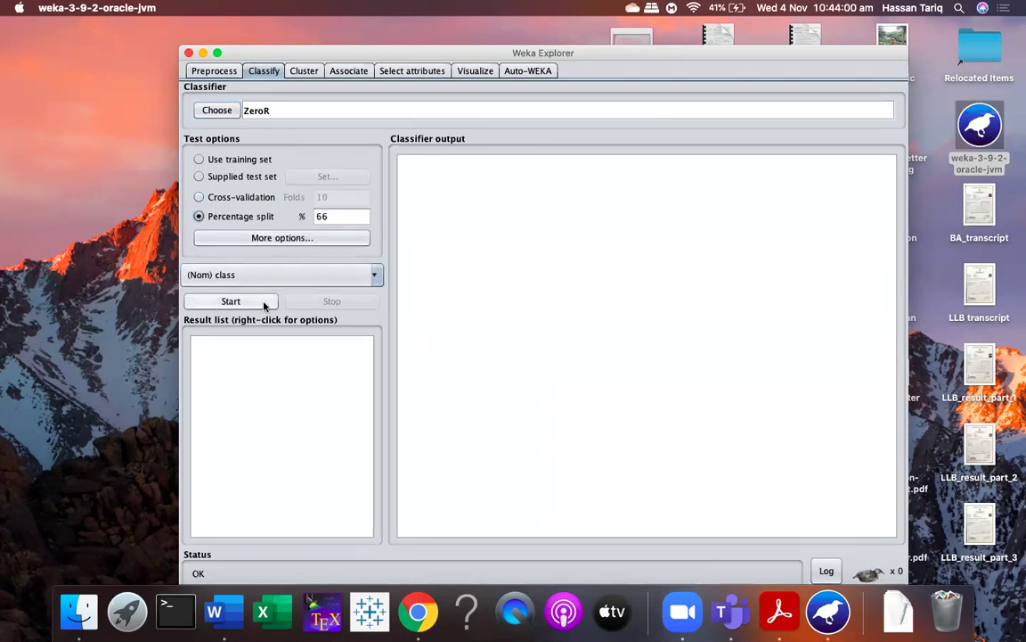
pyautogui.click(332, 217)
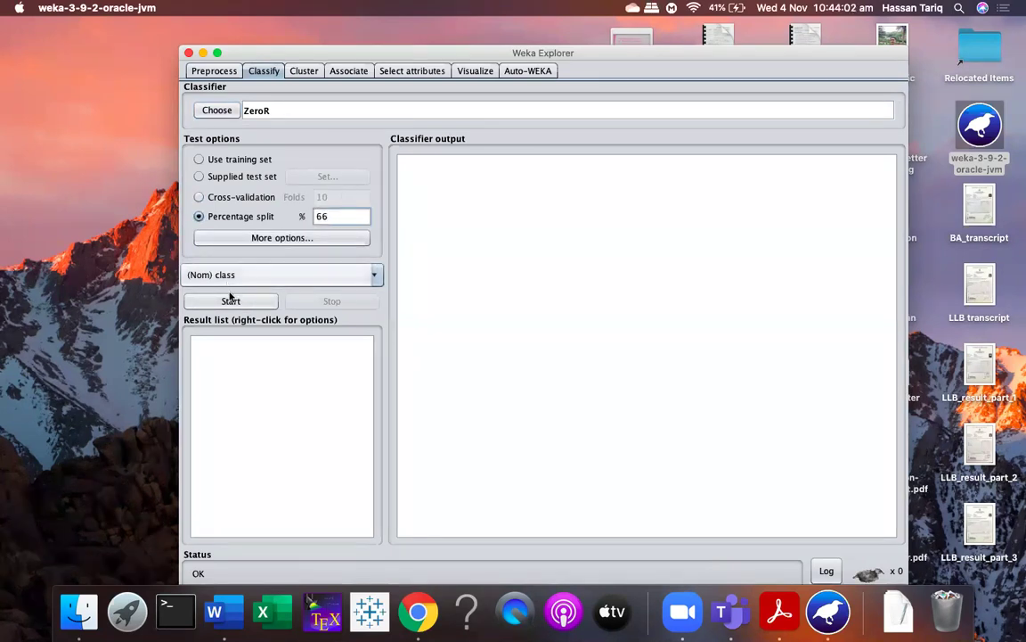
# Choose the J48 decision tree from the trees group as the classifier.
pyautogui.click(216, 110)
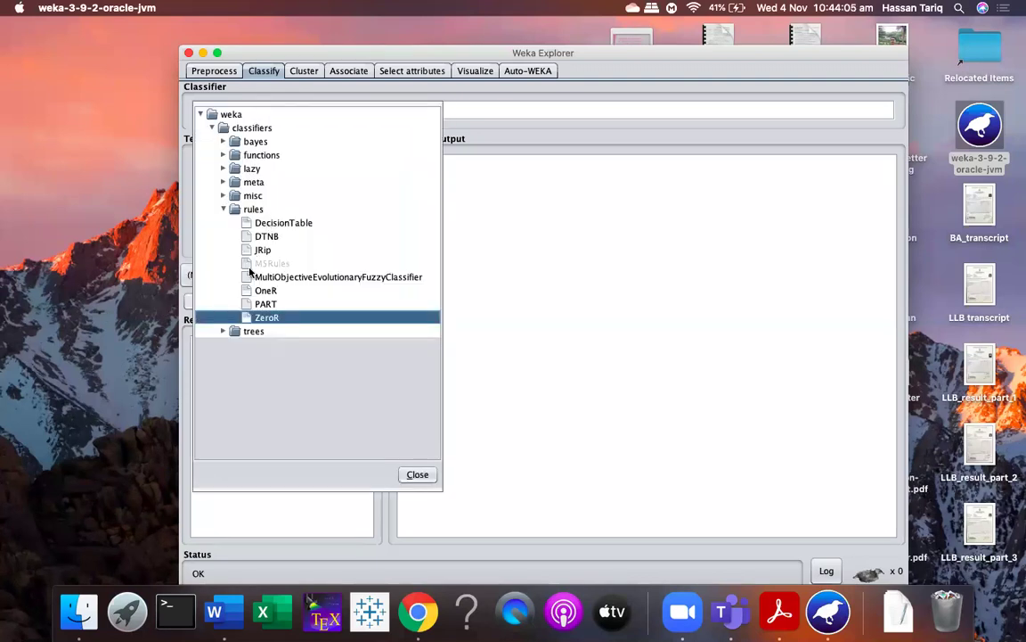
pyautogui.click(223, 208)
pyautogui.click(223, 223)
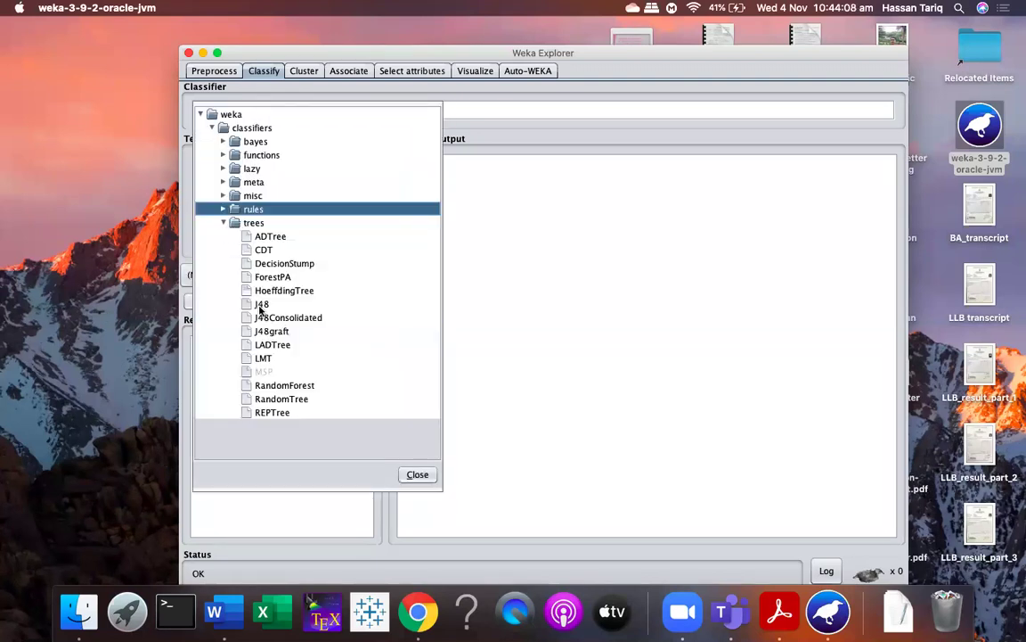
pyautogui.click(257, 304)
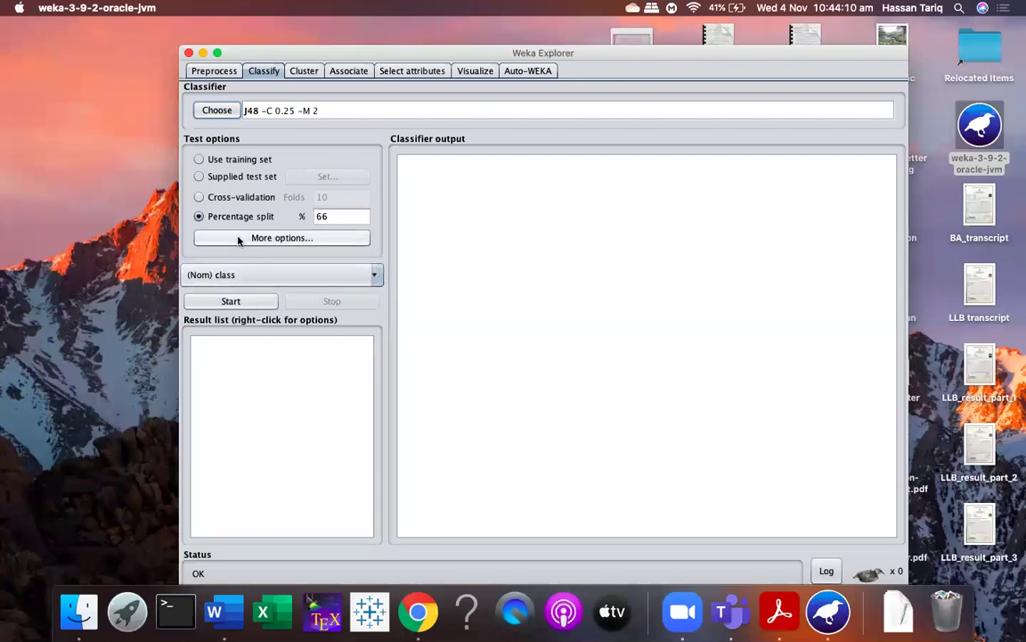
# Run J48 on the original attributes and review the pruned tree and evaluation summary.
pyautogui.click(245, 304)
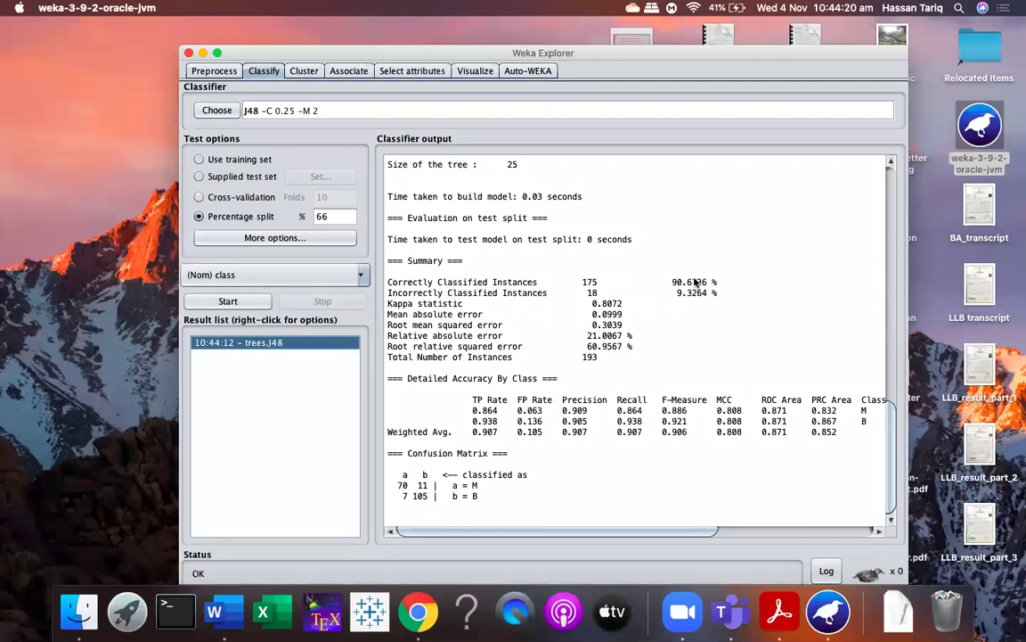
pyautogui.scroll(5, 586, 267)
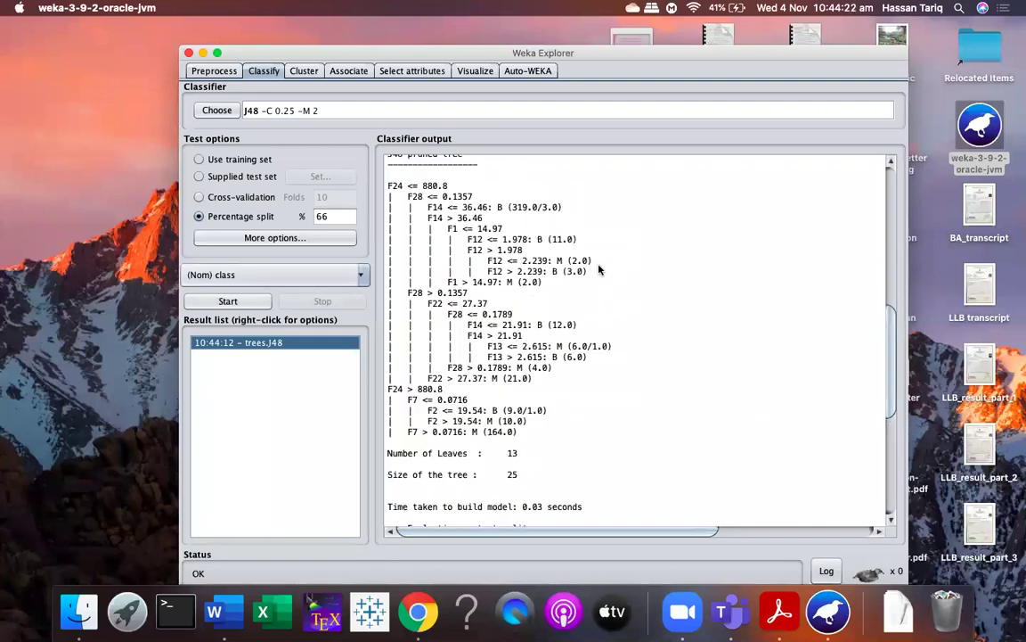
pyautogui.scroll(-3, 544, 358)
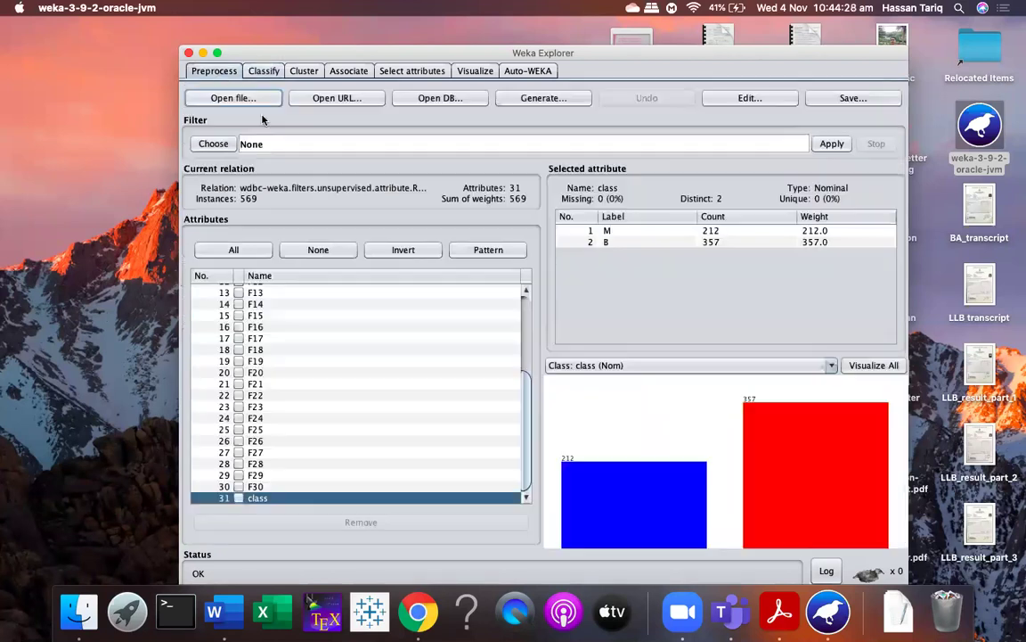
# Choose the unsupervised attribute filter PrincipalComponents for preprocessing the dataset.
pyautogui.click(214, 71)
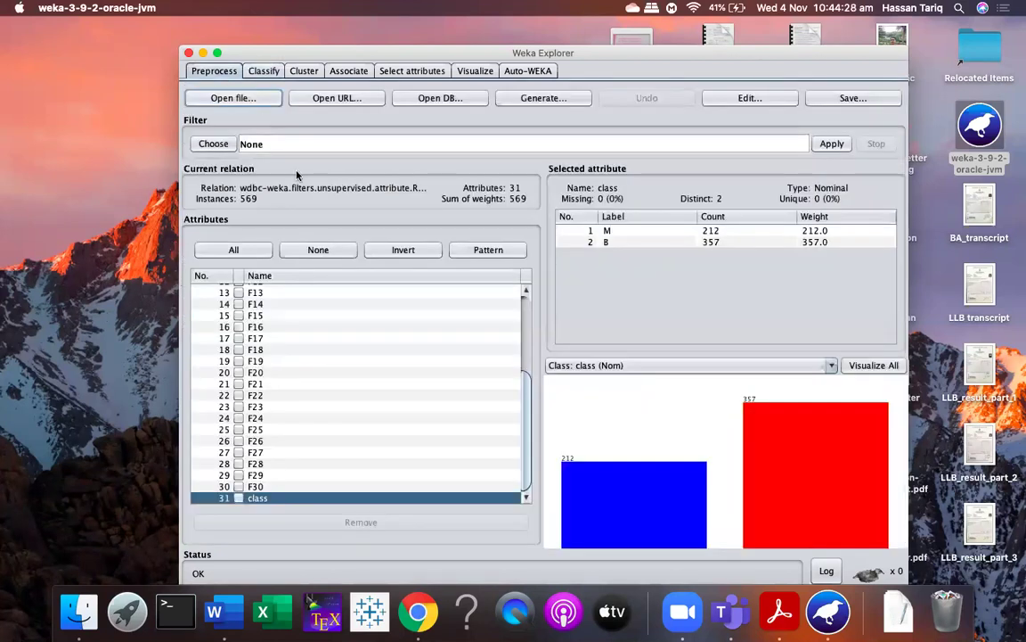
pyautogui.click(216, 151)
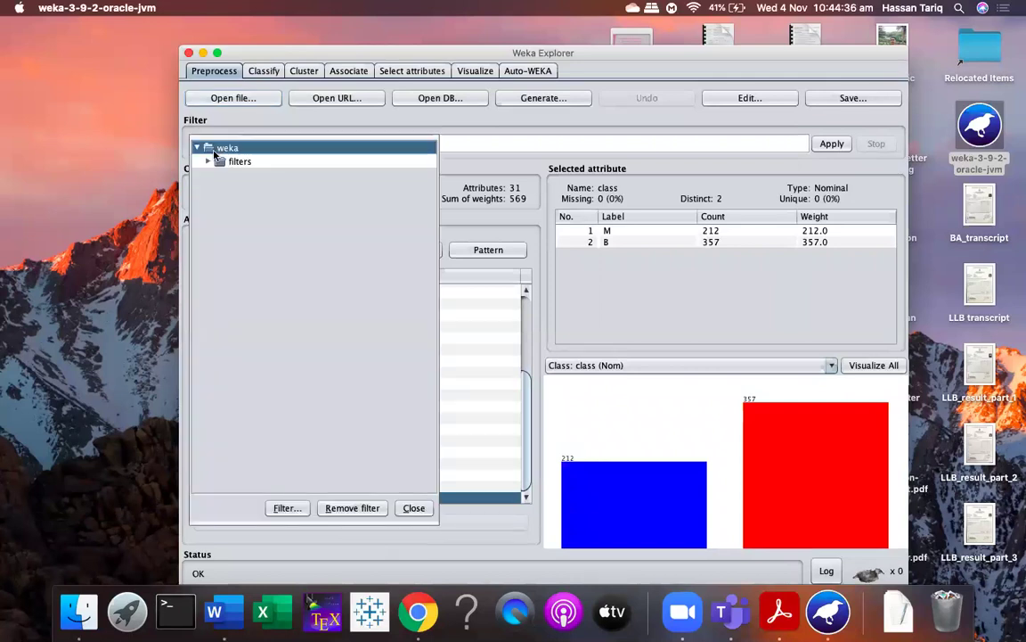
pyautogui.click(207, 161)
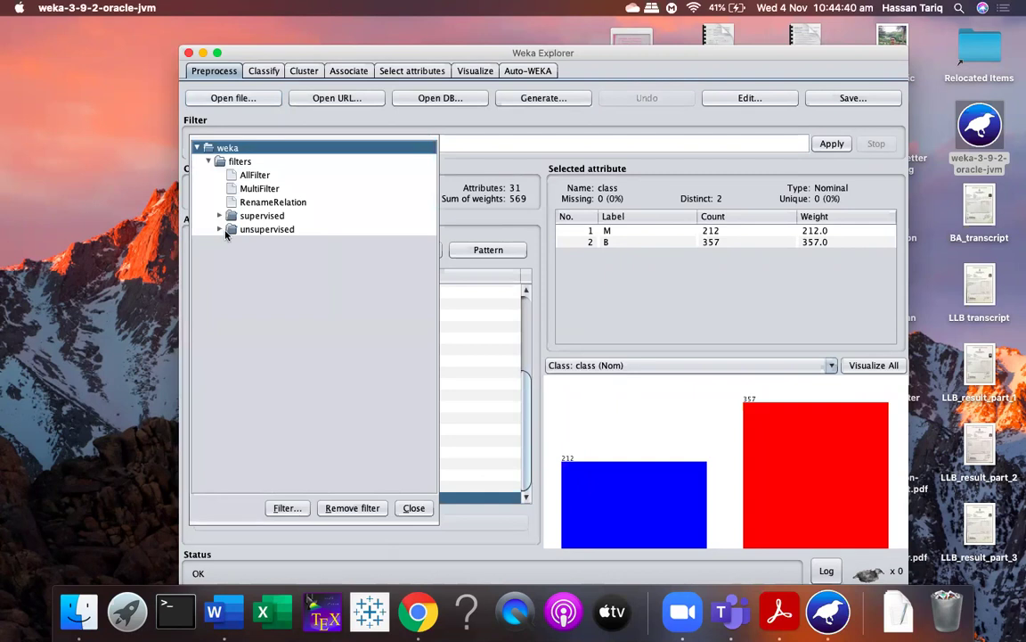
pyautogui.click(220, 229)
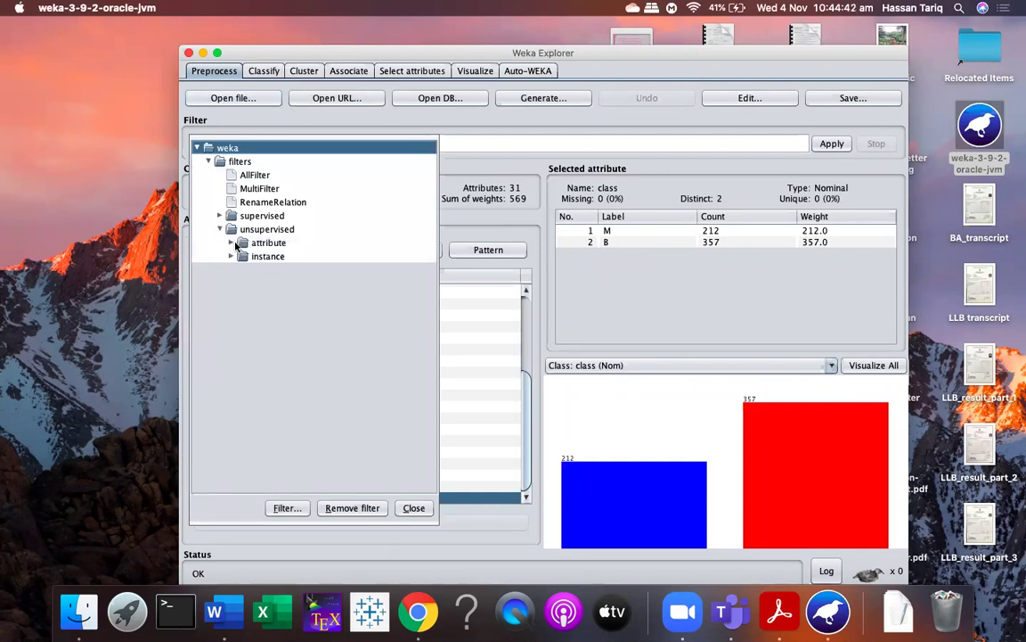
pyautogui.click(231, 244)
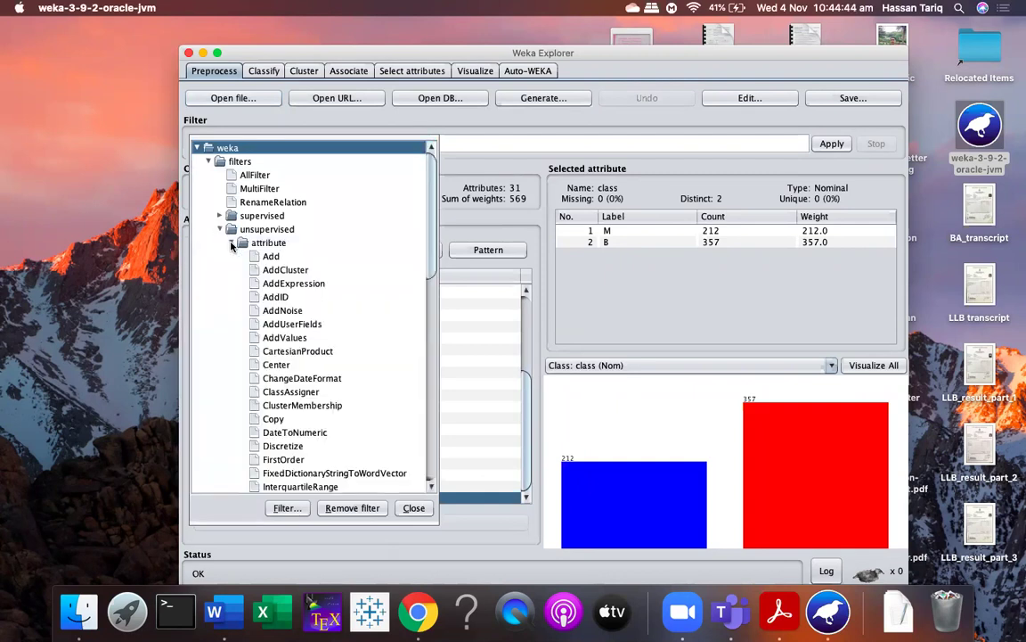
pyautogui.click(231, 244)
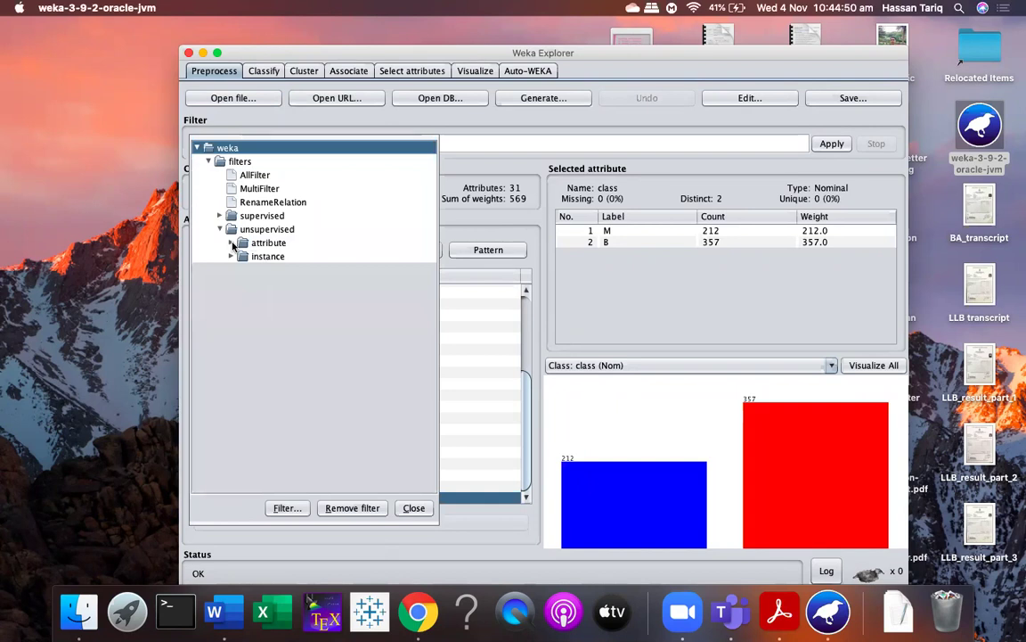
pyautogui.click(233, 246)
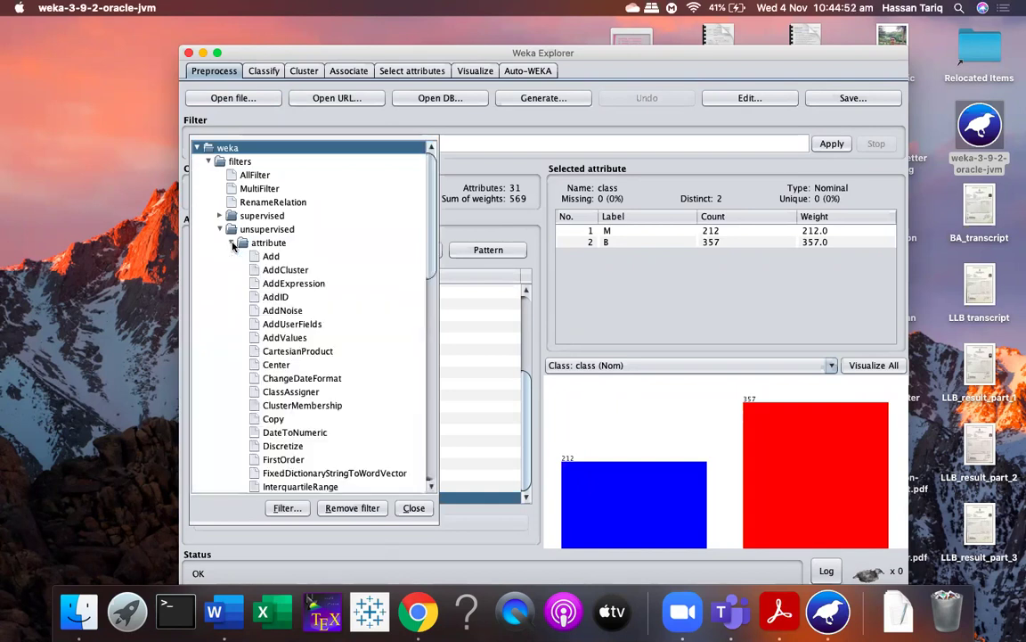
pyautogui.scroll(-2, 294, 359)
pyautogui.scroll(-6, 296, 359)
pyautogui.scroll(-6, 297, 359)
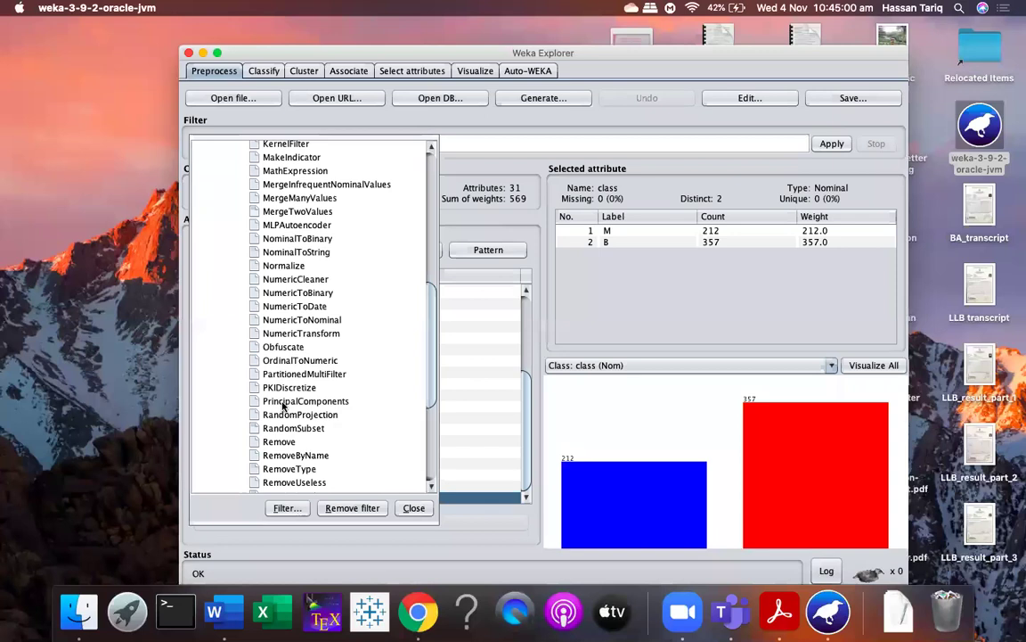
pyautogui.click(283, 403)
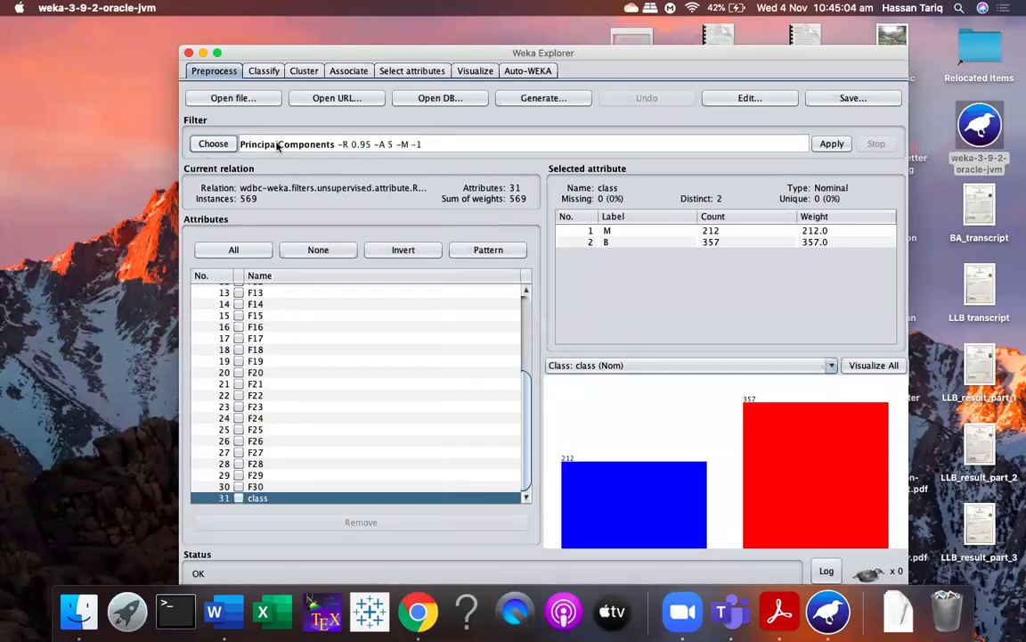
# Apply the PrincipalComponents filter with its default options, including 0.95 variance covered, and check the class attribute's distribution.
pyautogui.click(385, 144)
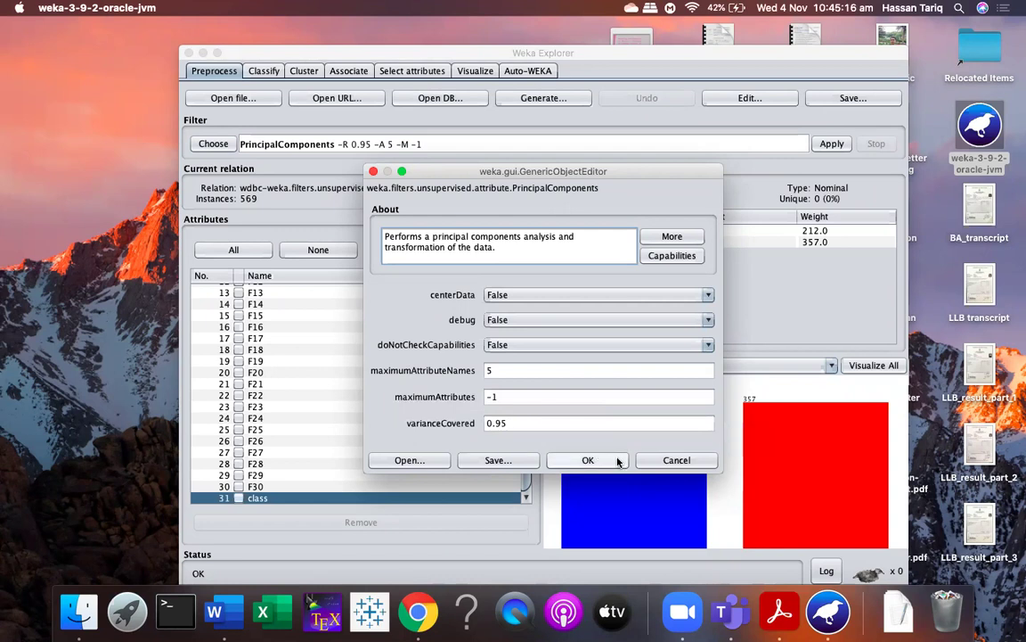
pyautogui.click(588, 459)
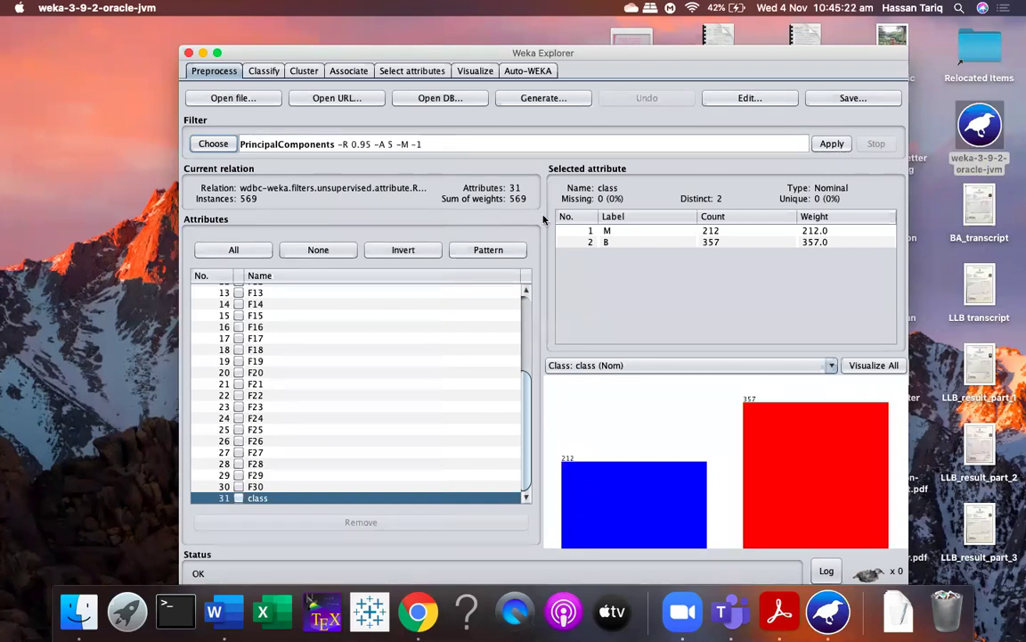
pyautogui.click(828, 145)
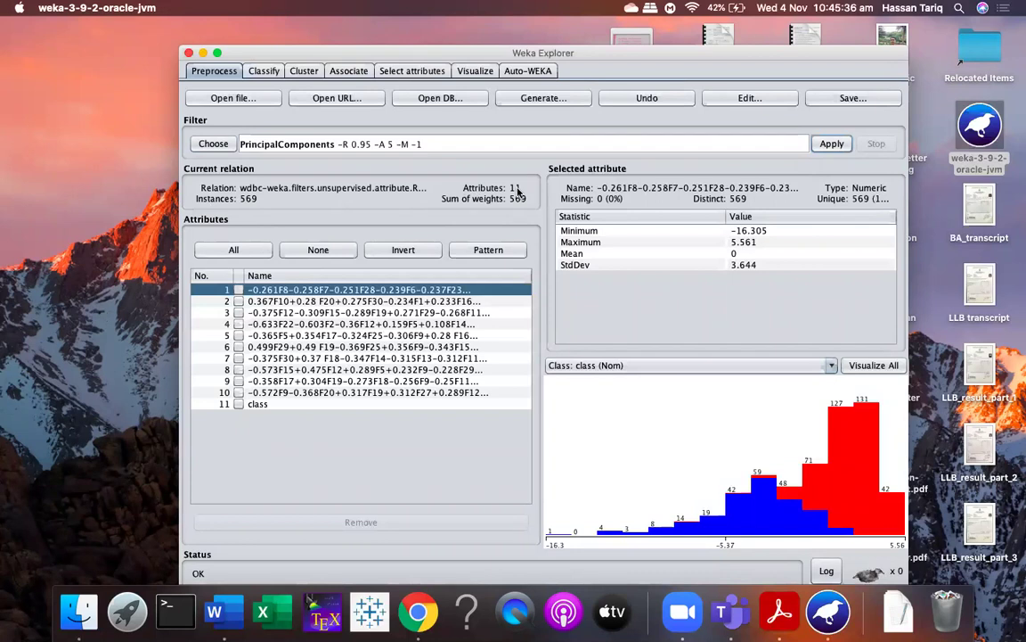
pyautogui.click(299, 407)
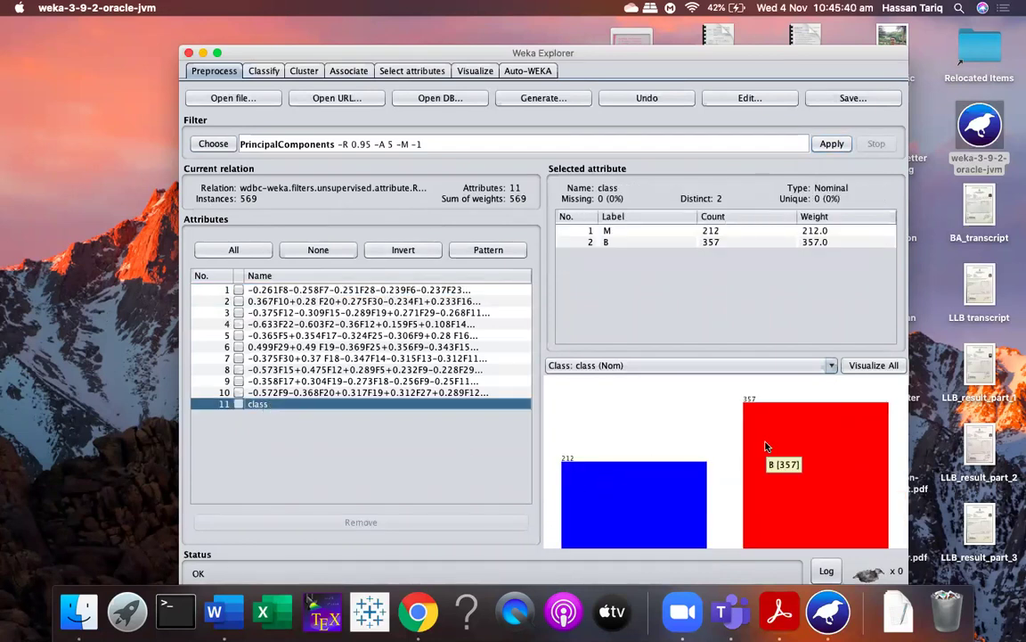
pyautogui.moveTo(773, 419)
# Run J48 on the PCA-transformed data with the same 66% split and compare its output with the first J48 result.
pyautogui.click(262, 71)
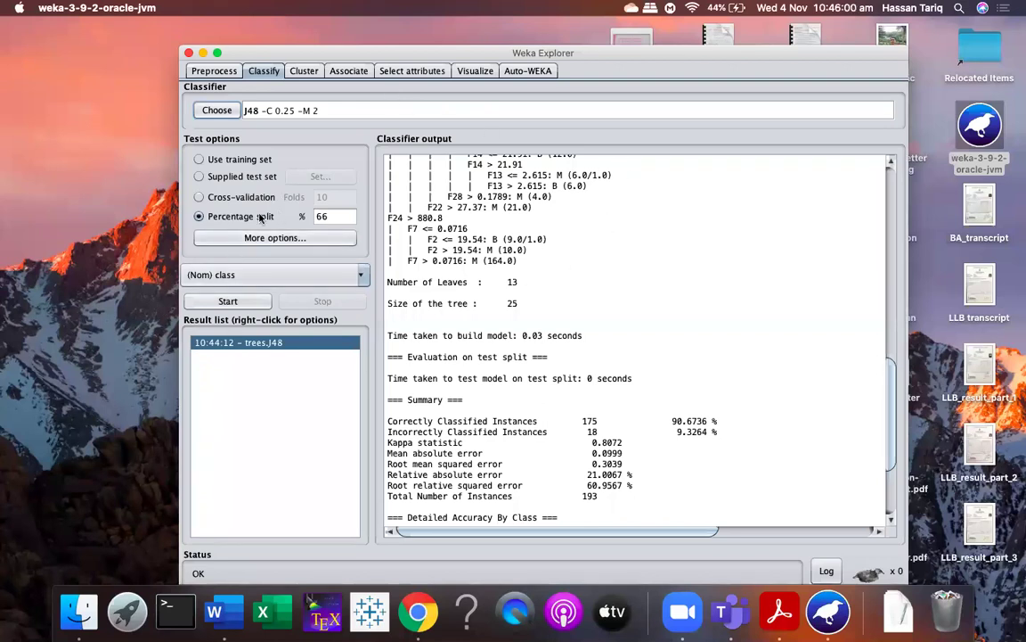
pyautogui.click(244, 303)
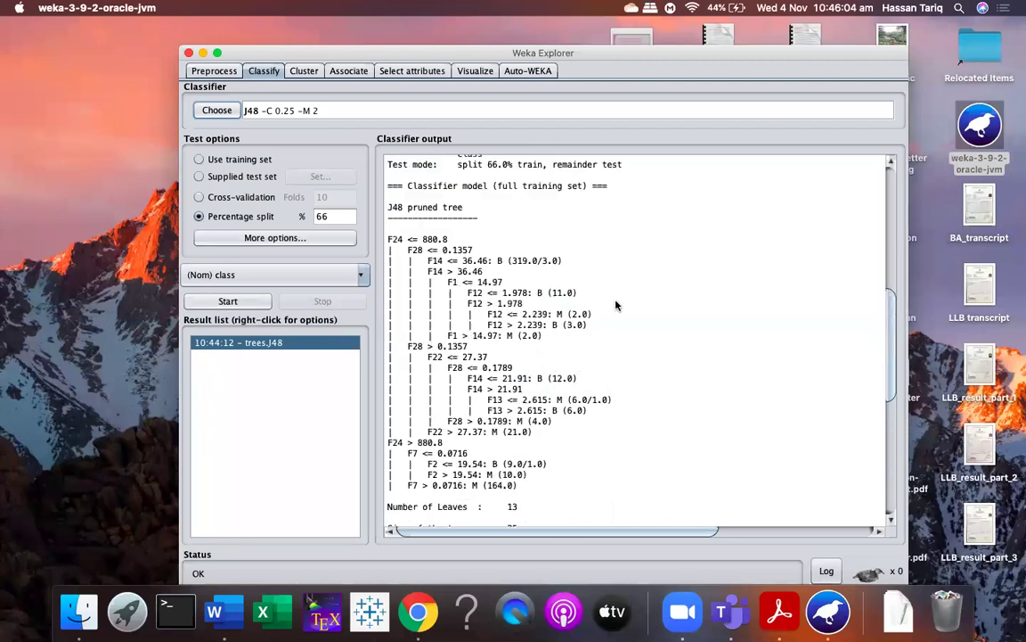
pyautogui.click(247, 304)
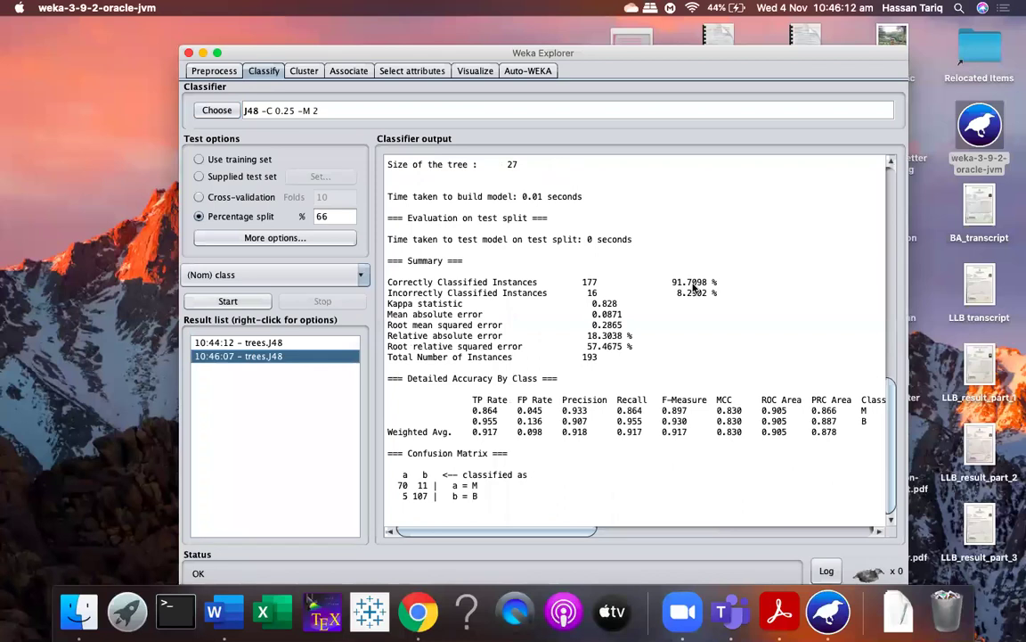
pyautogui.click(263, 342)
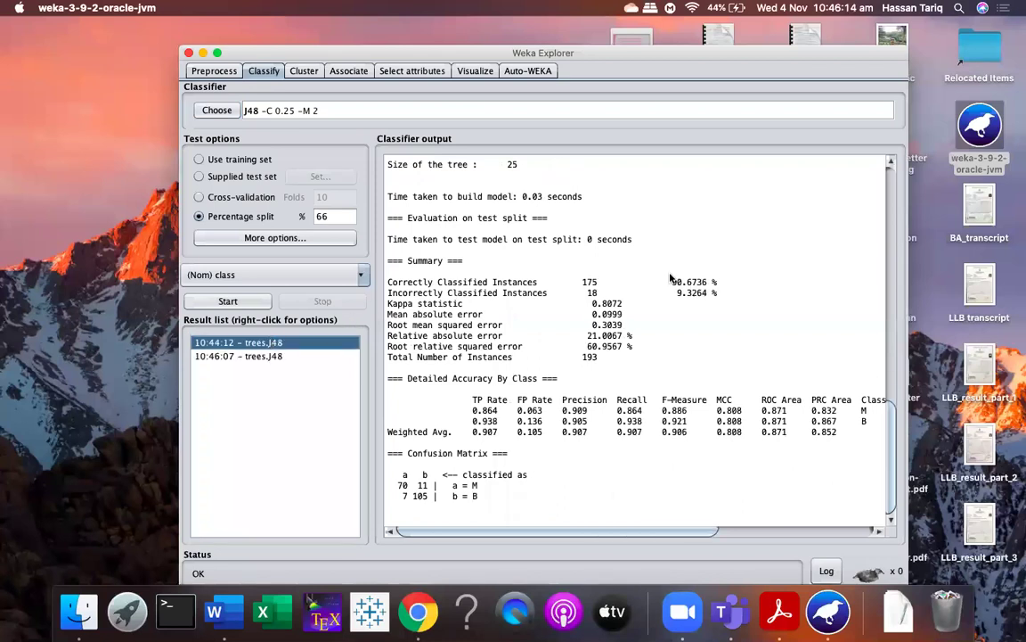
# Run RandomForest on the PCA-transformed data, once with the 66% split and once with 10-fold cross-validation.
pyautogui.click(292, 356)
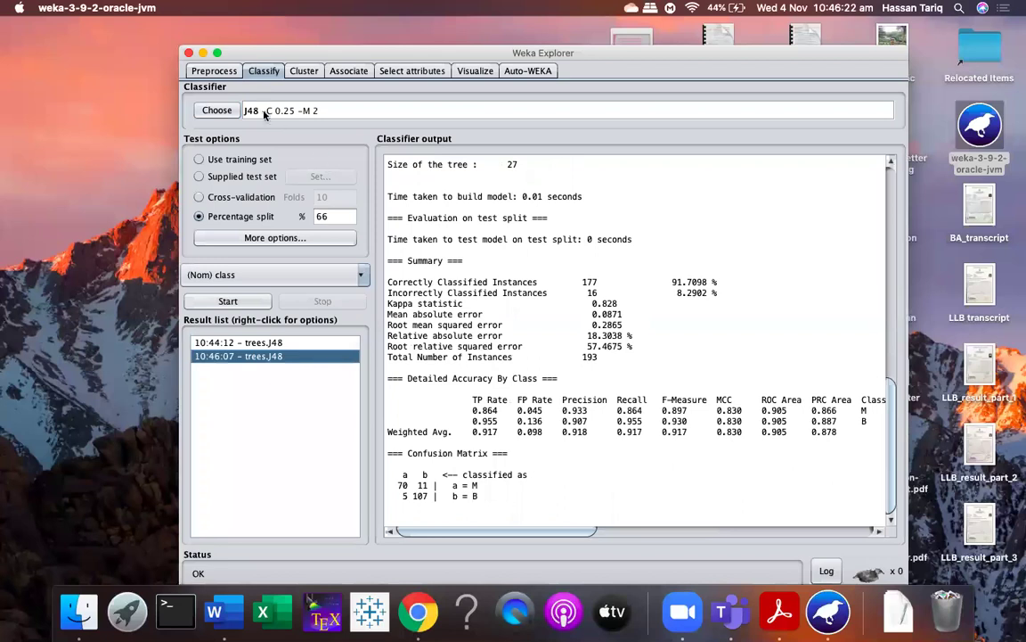
pyautogui.click(216, 112)
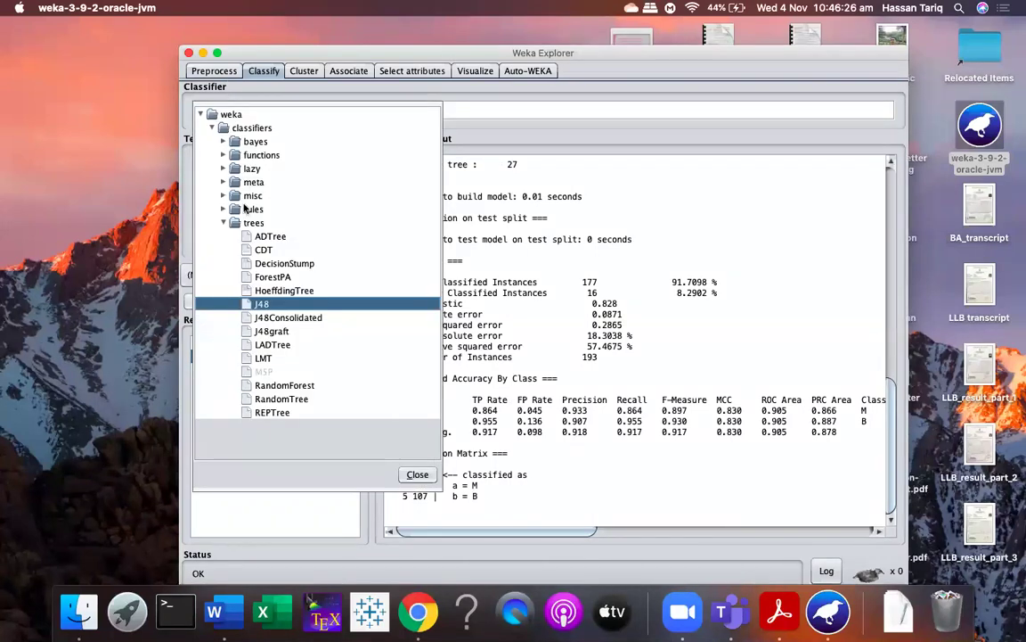
pyautogui.click(285, 385)
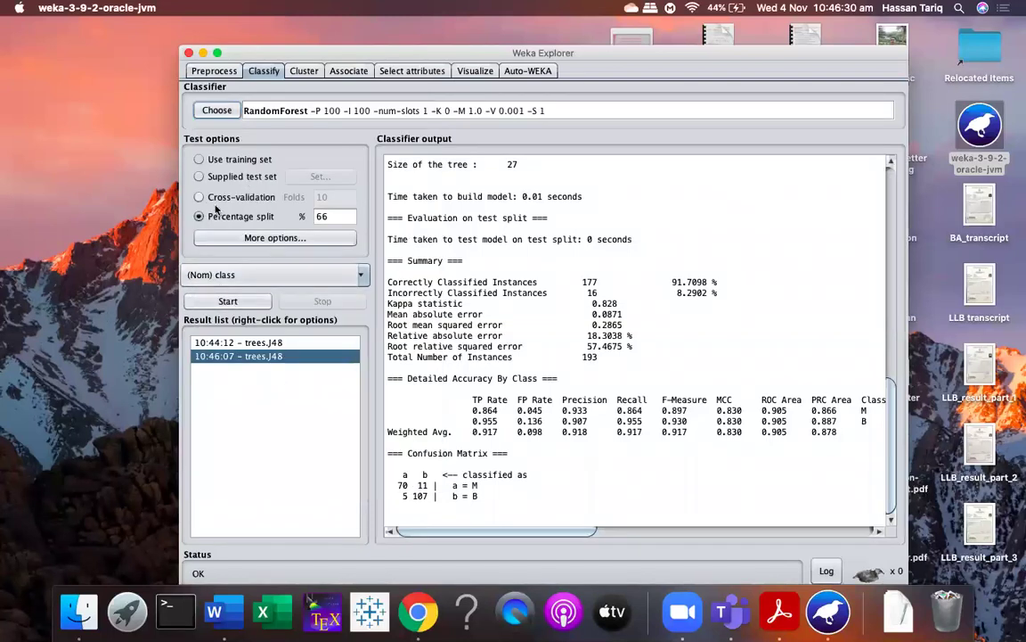
pyautogui.click(228, 302)
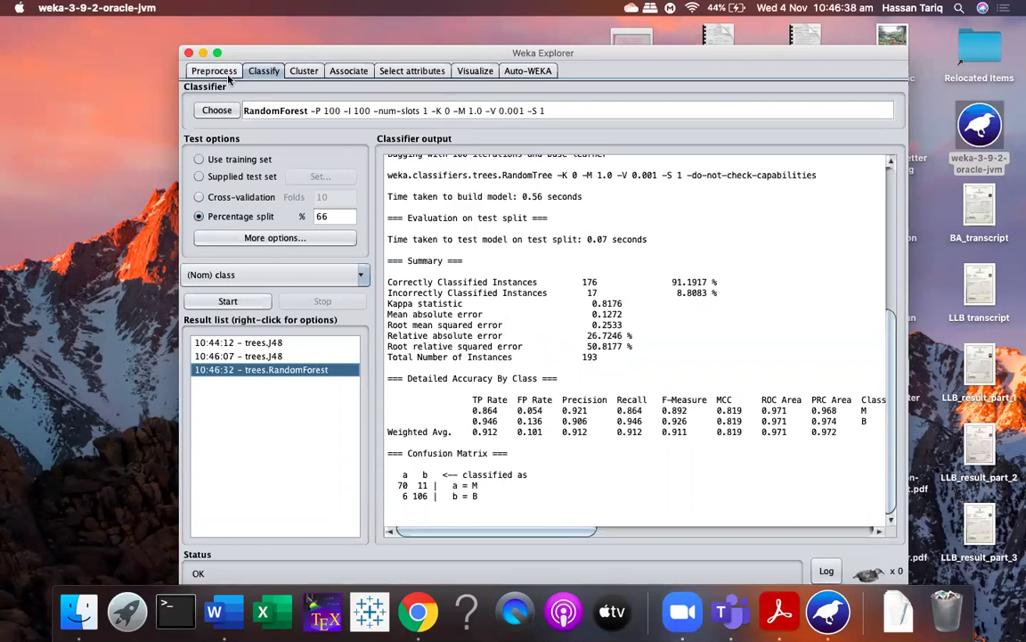
pyautogui.click(198, 196)
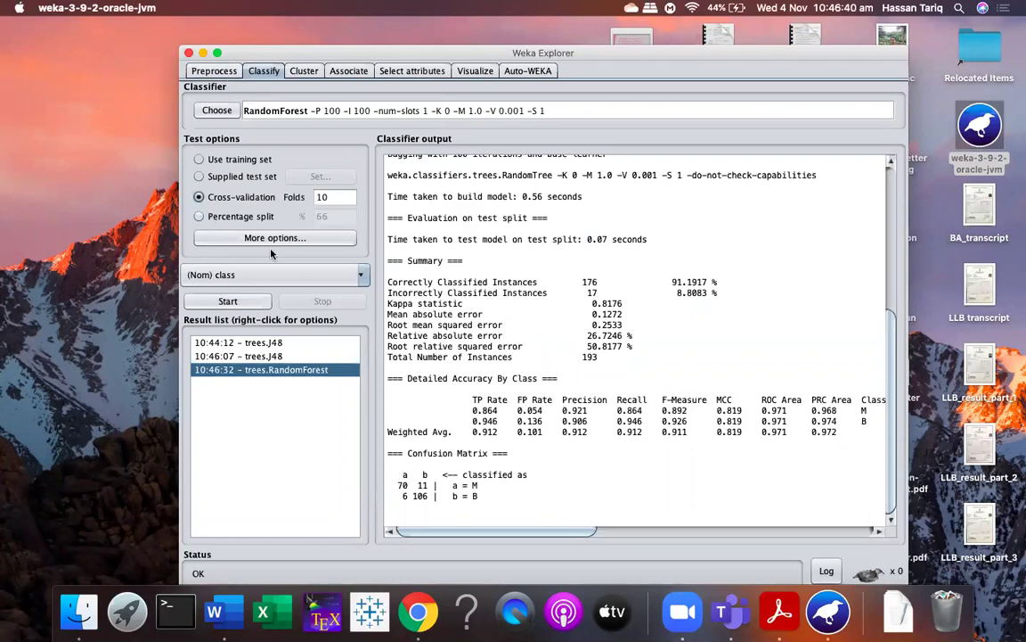
pyautogui.click(238, 300)
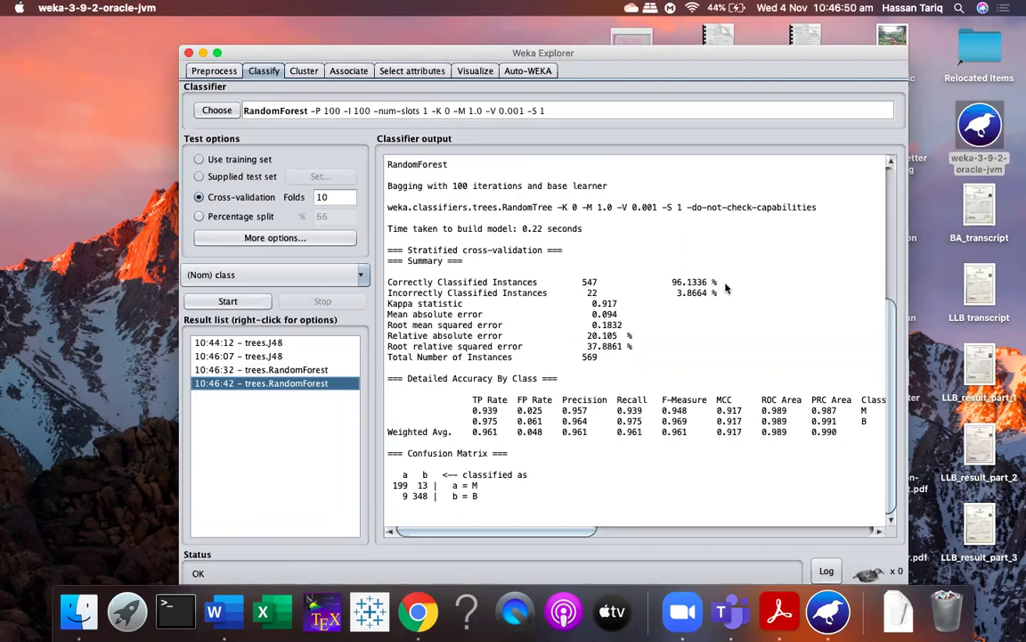
# Save the PCA-transformed dataset in Downloads as wdbc_FINALpca1.arff.
pyautogui.click(222, 73)
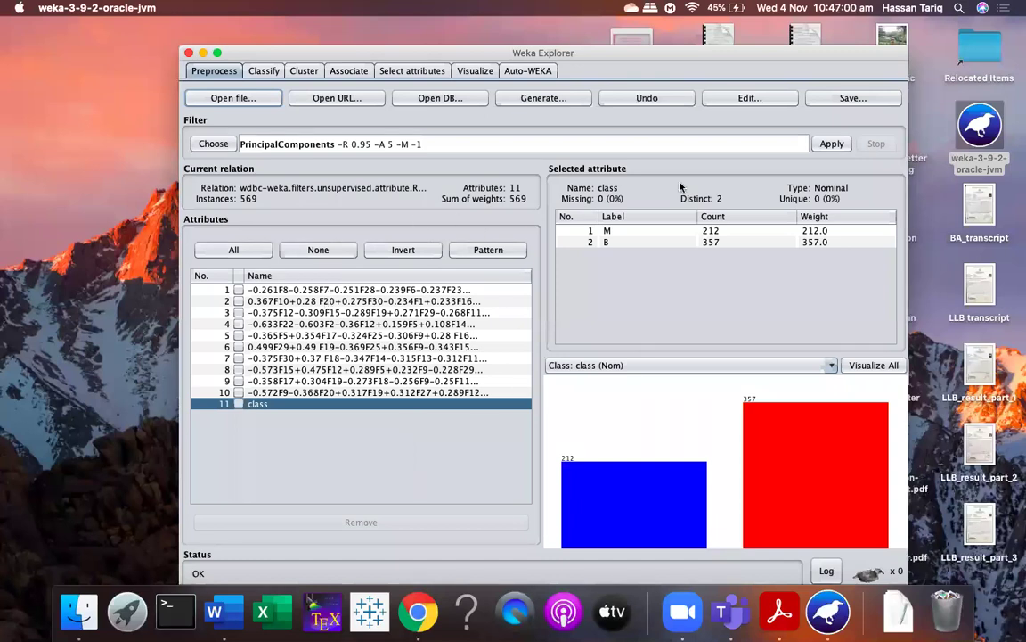
pyautogui.click(853, 98)
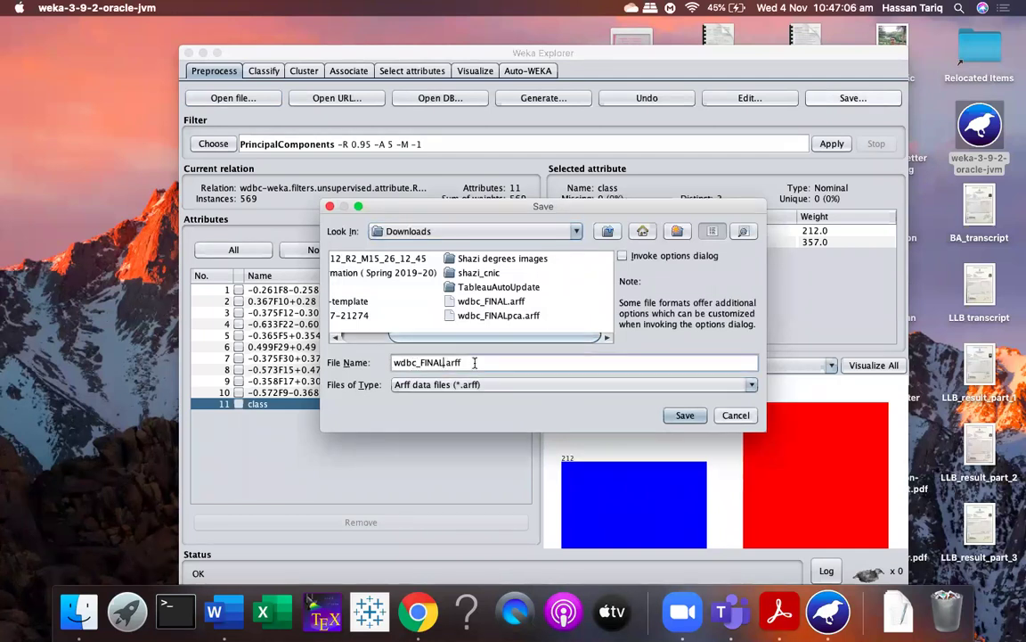
pyautogui.write('pca1')
pyautogui.click(686, 415)
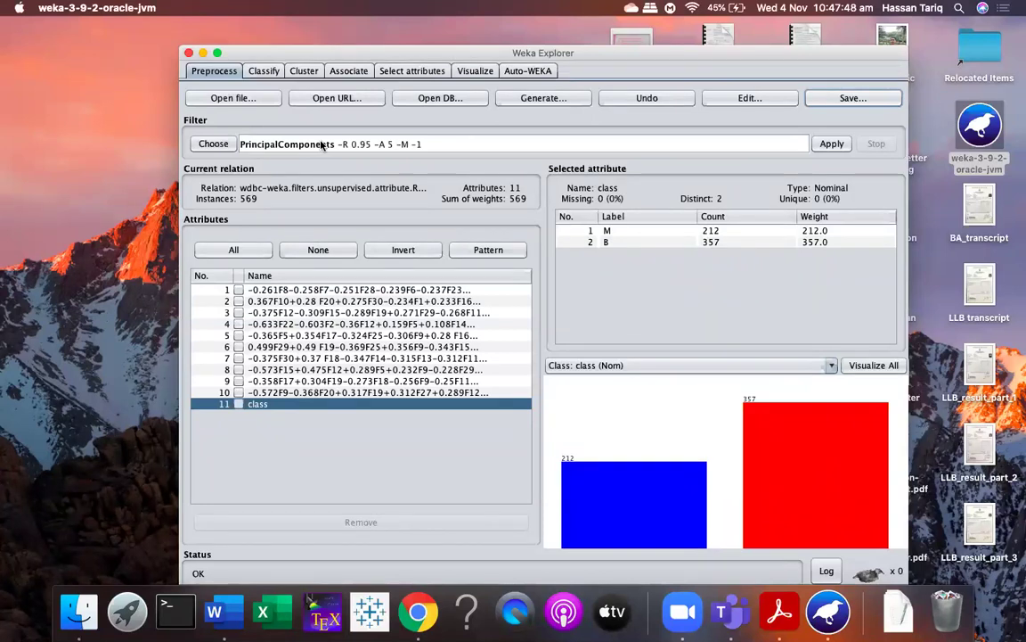
# Load Breast.arff from the Datasets/Breast folder in the OneDrive - Higher Education Commission directory.
pyautogui.click(233, 98)
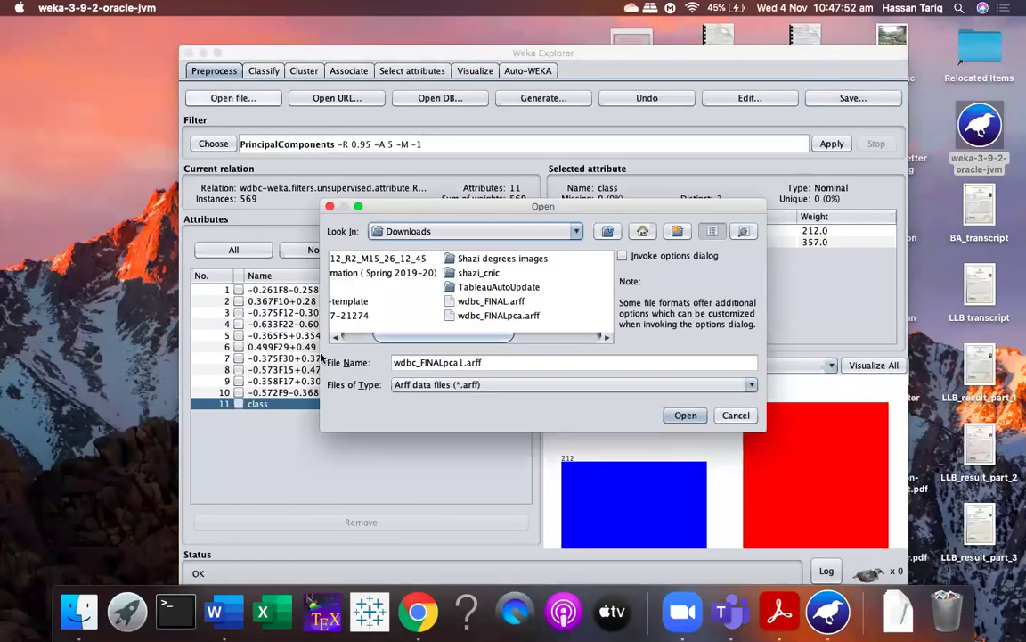
pyautogui.hscroll(-5, 322, 337)
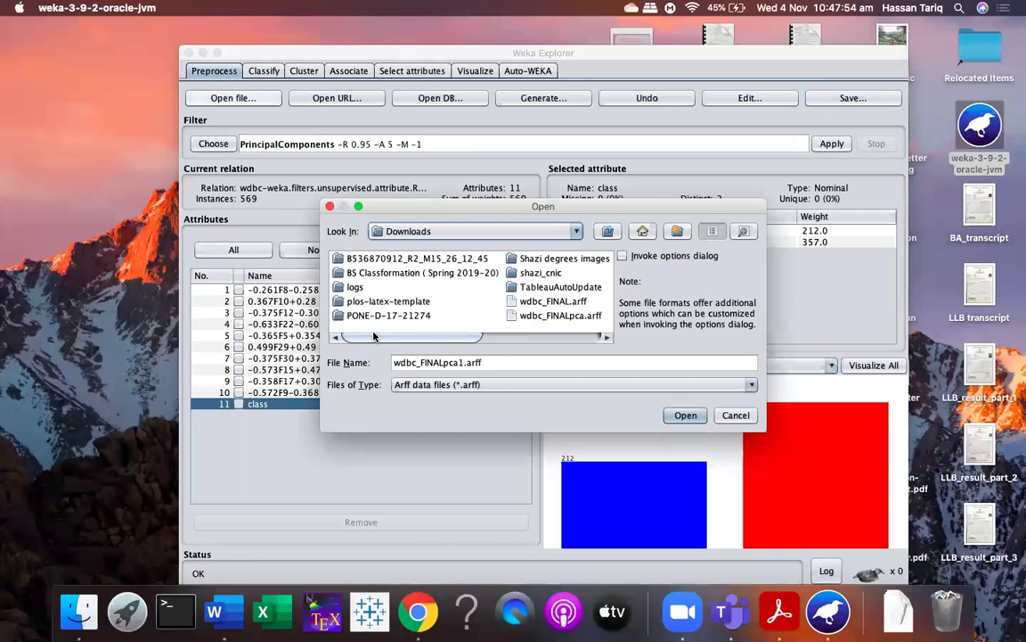
pyautogui.click(609, 231)
pyautogui.hscroll(5, 399, 299)
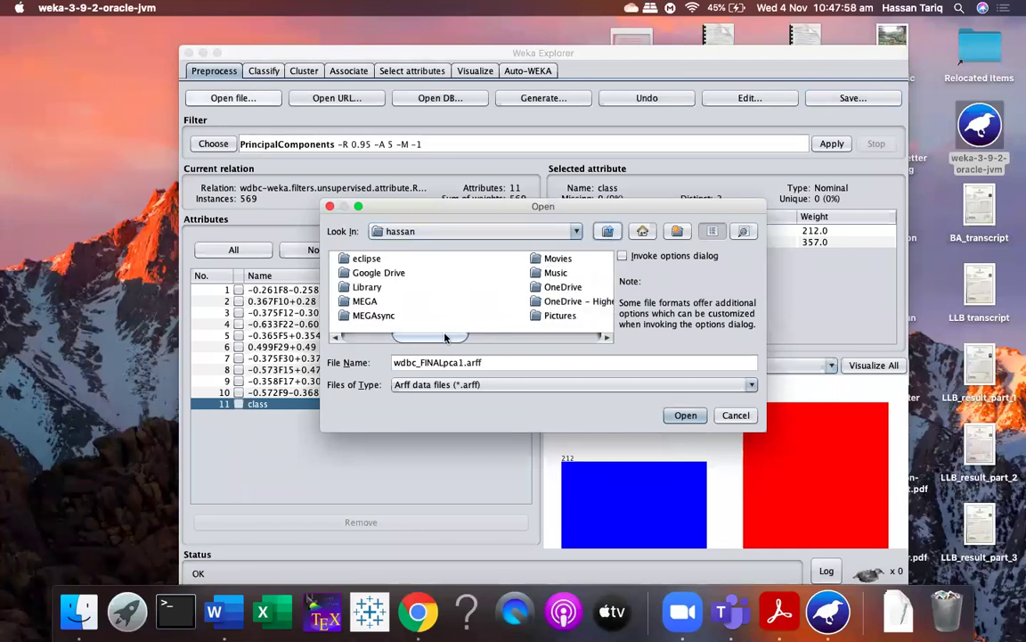
pyautogui.doubleClick(465, 302)
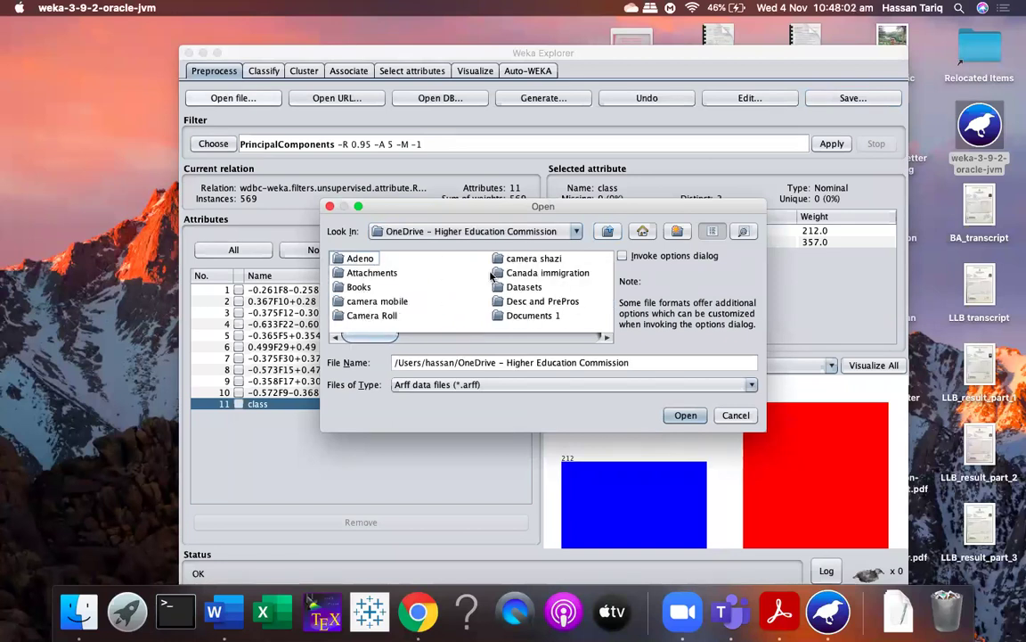
pyautogui.click(527, 286)
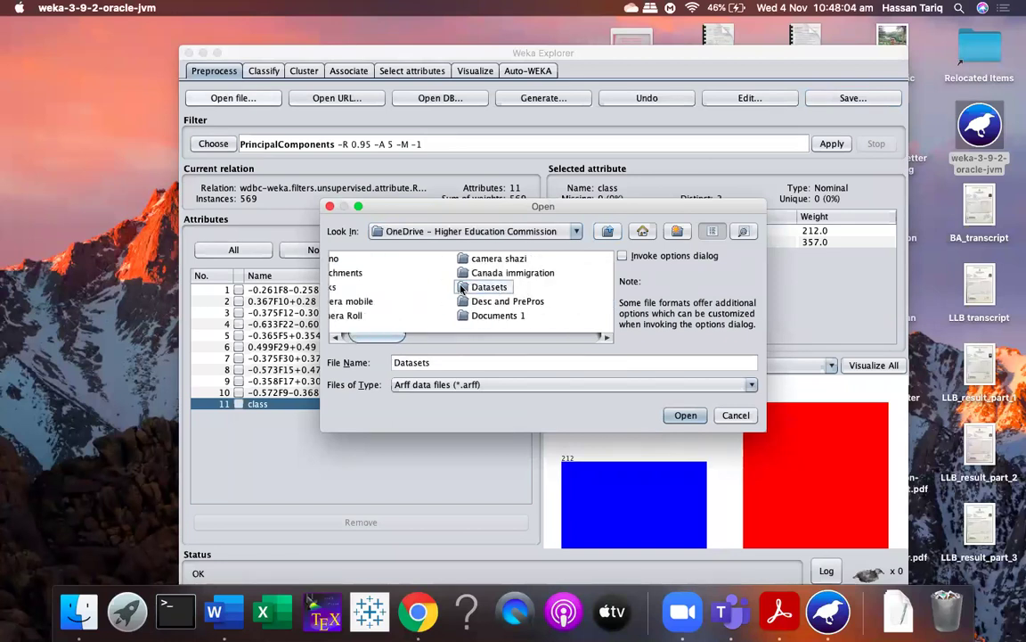
pyautogui.doubleClick(461, 287)
pyautogui.doubleClick(360, 272)
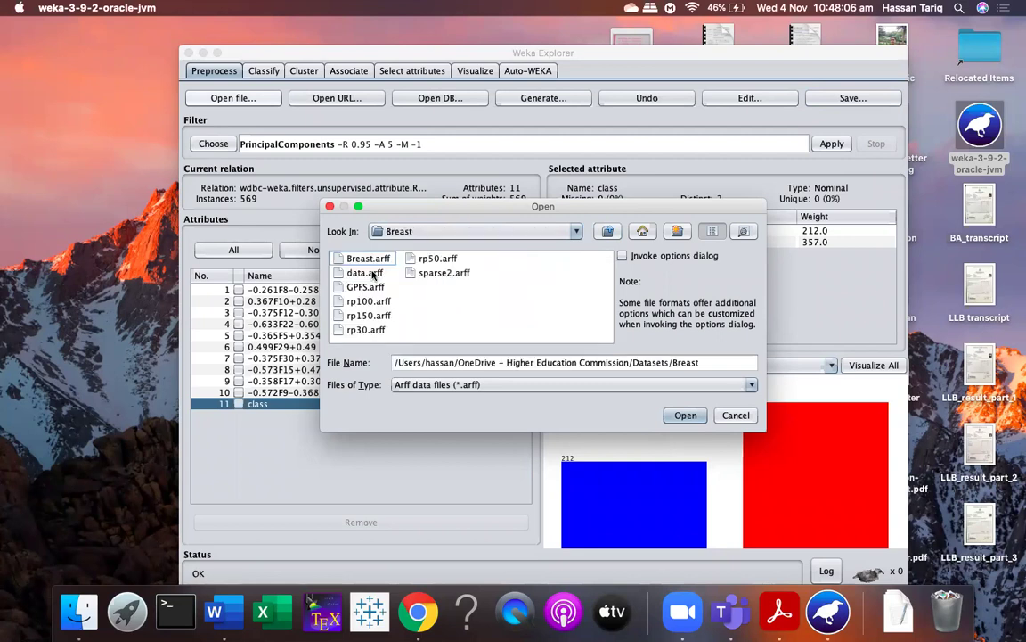
pyautogui.doubleClick(383, 260)
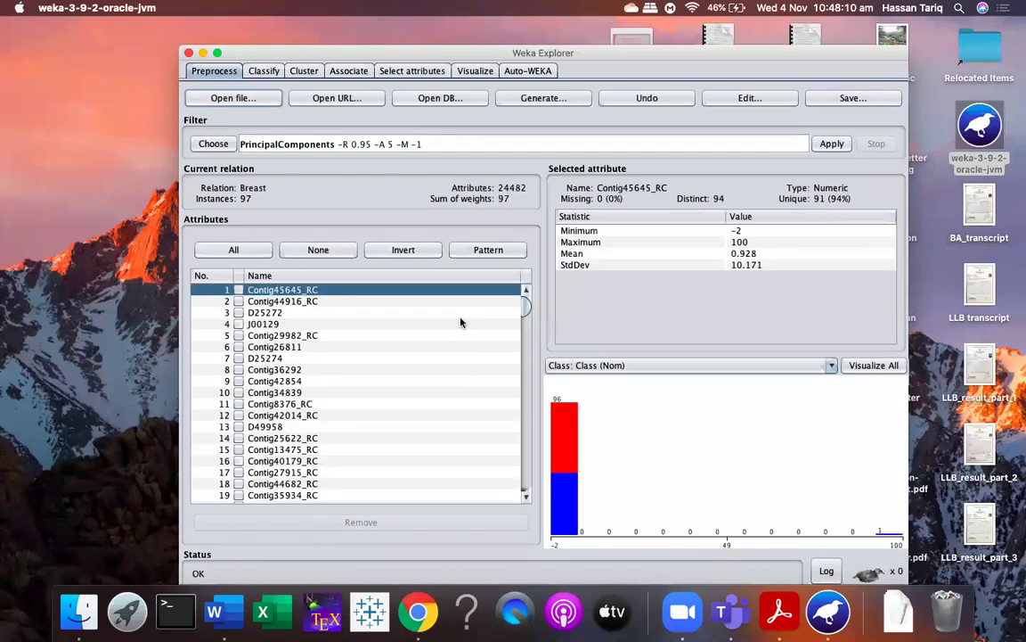
# Check the Breast data's Class attribute, try to apply the PrincipalComponents filter, and stop the filtering.
pyautogui.moveTo(527, 306); pyautogui.dragTo(525, 481)
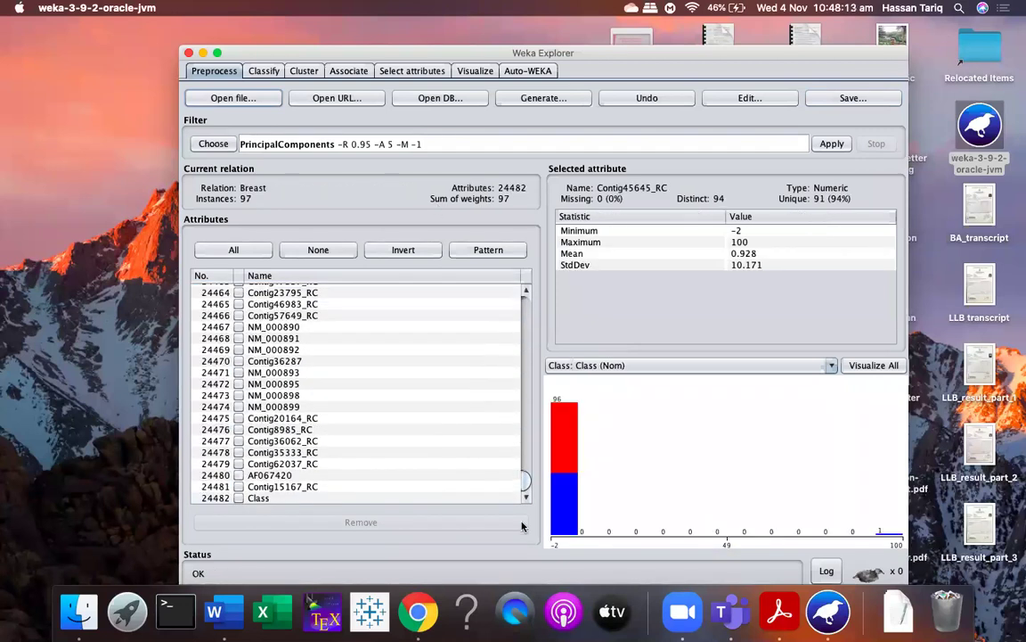
pyautogui.click(263, 498)
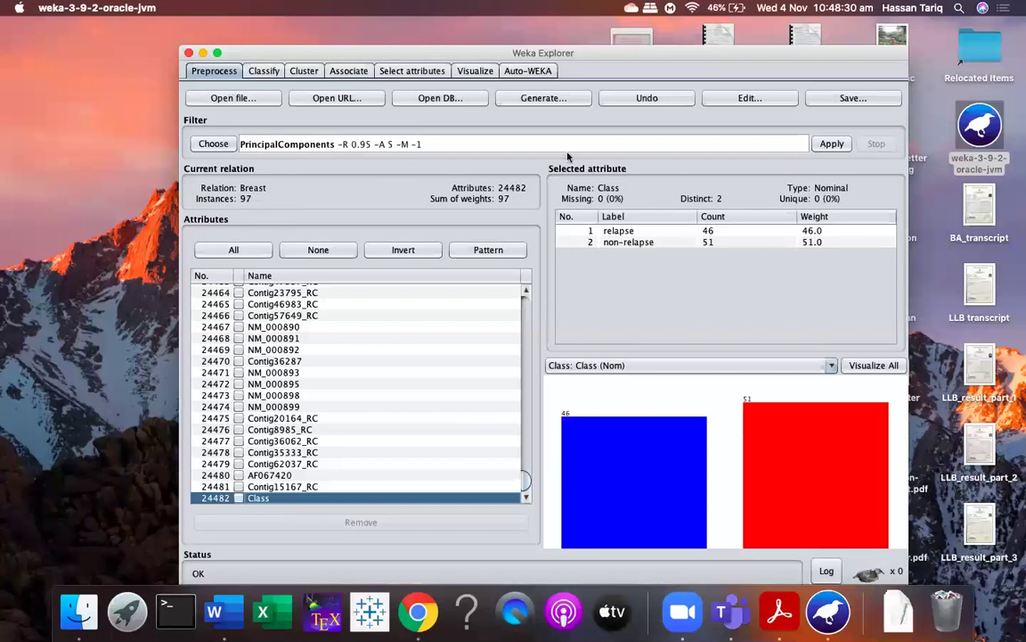
pyautogui.click(828, 145)
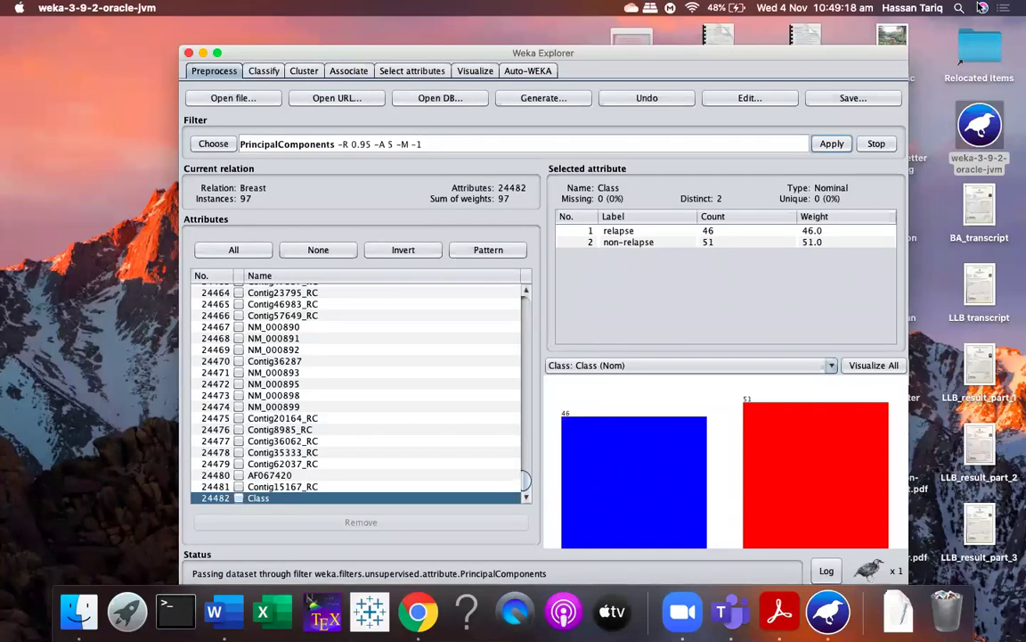
pyautogui.click(878, 143)
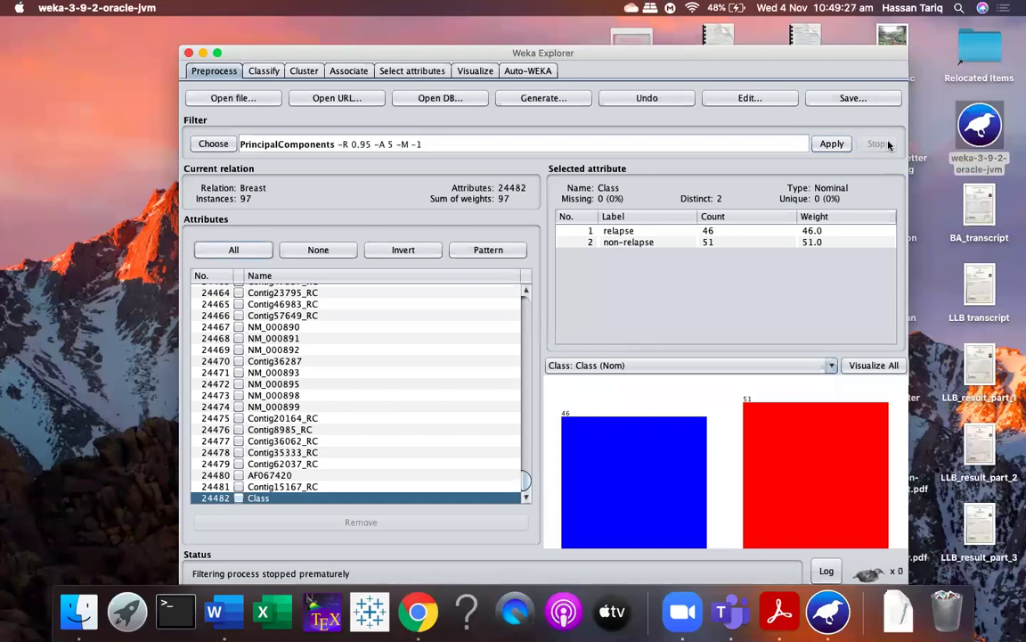
# Choose the unsupervised attribute filter RandomProjection for the Breast dataset.
pyautogui.click(227, 144)
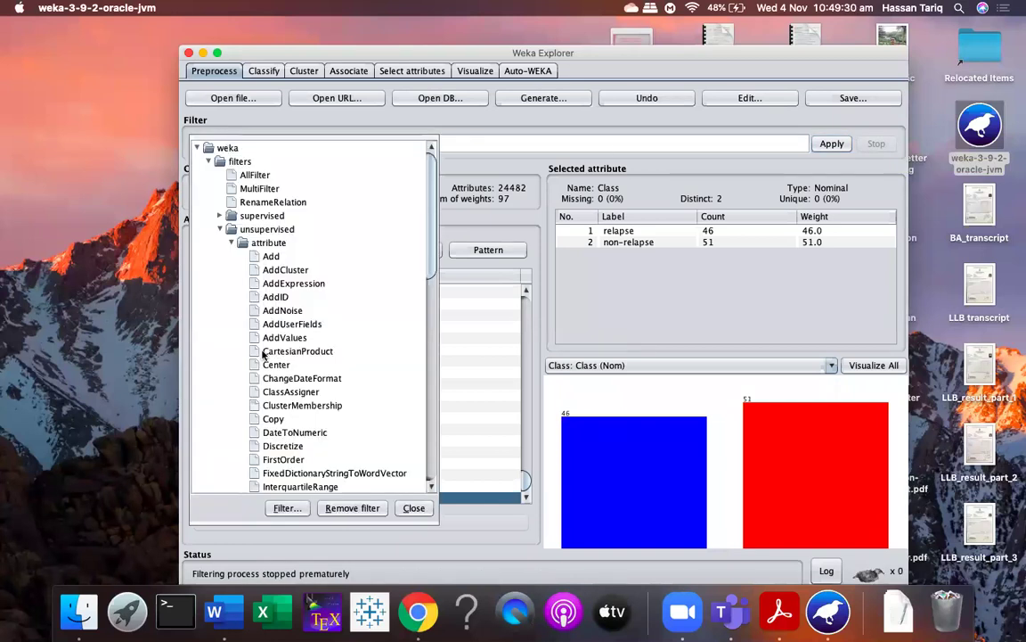
pyautogui.scroll(-3, 303, 348)
pyautogui.scroll(-3, 313, 359)
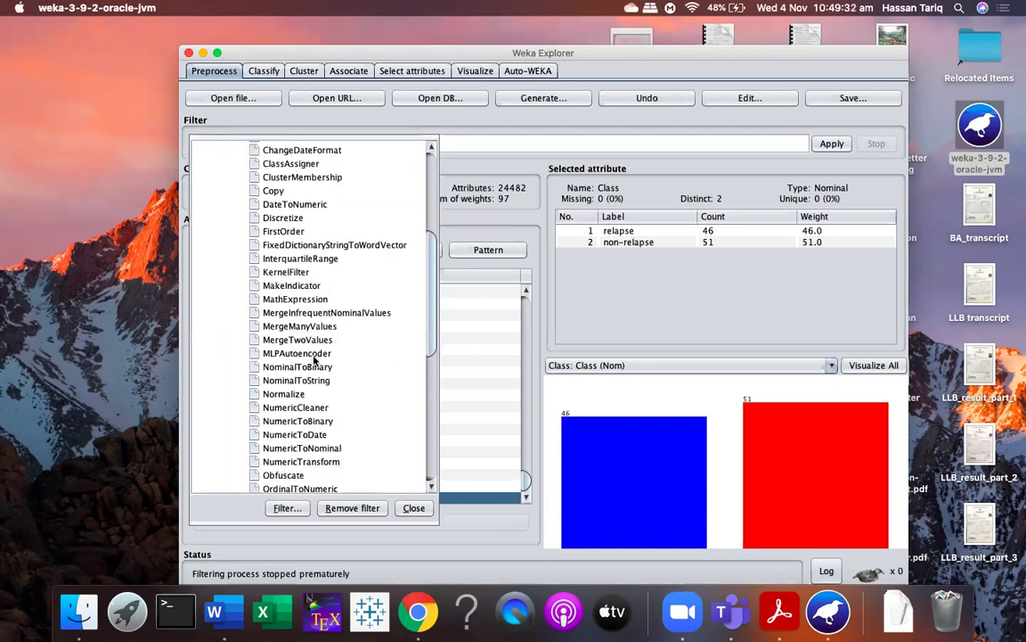
pyautogui.write('pr')
pyautogui.scroll(-5, 314, 359)
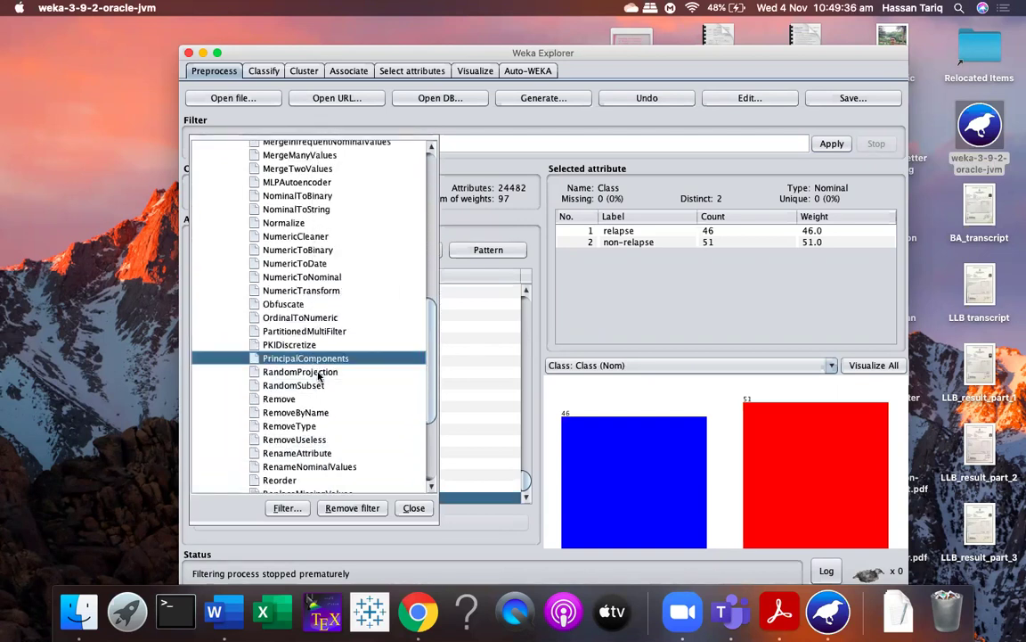
pyautogui.click(319, 374)
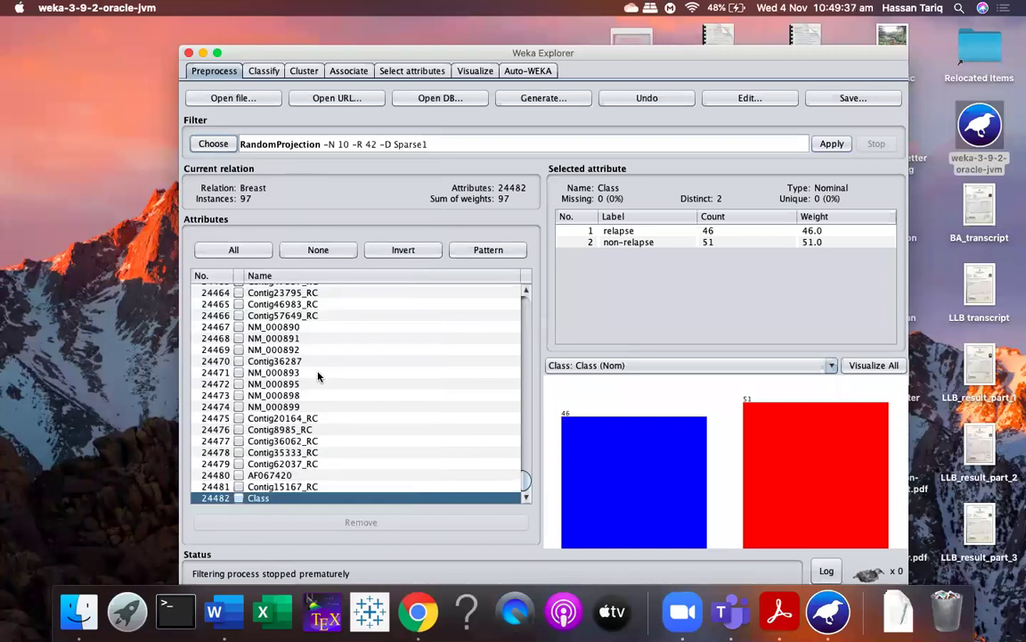
# Set RandomProjection's numberOfAttributes to 100, apply the filter, and check the projected attributes and the Class distribution.
pyautogui.click(392, 149)
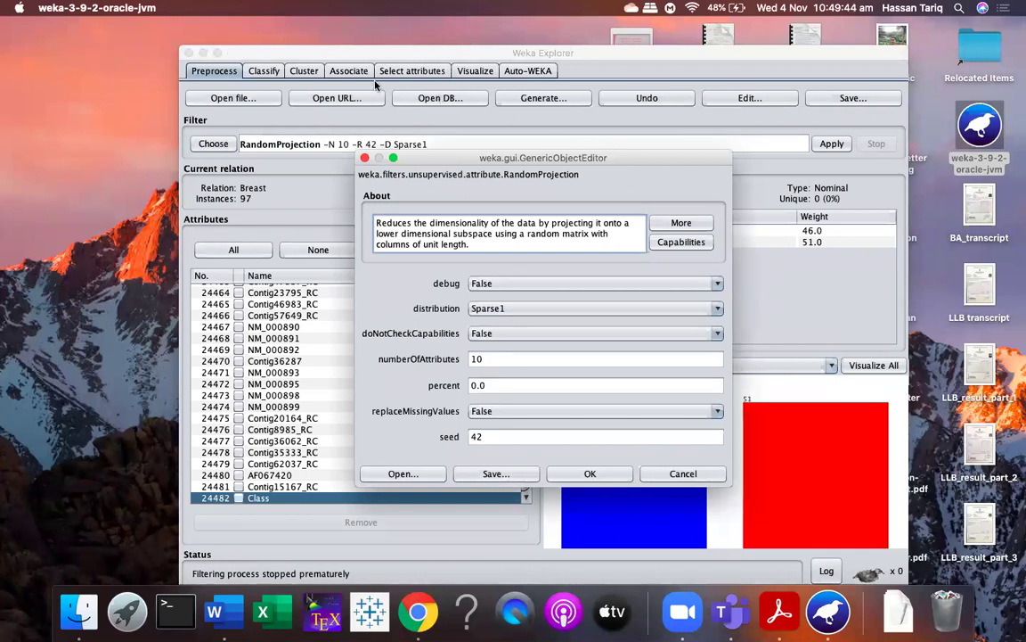
pyautogui.click(494, 360)
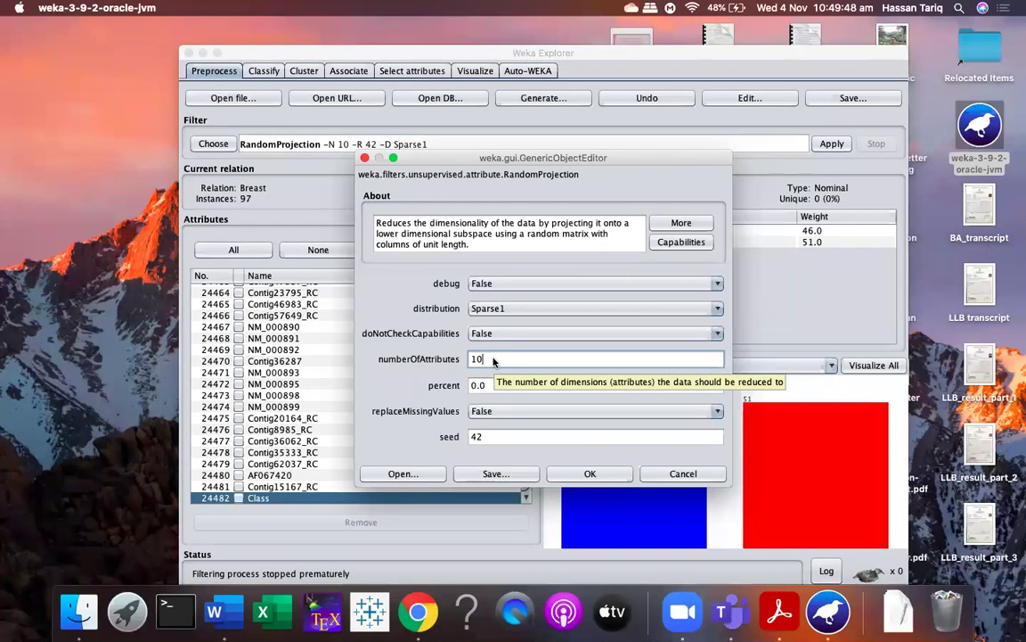
pyautogui.click(588, 473)
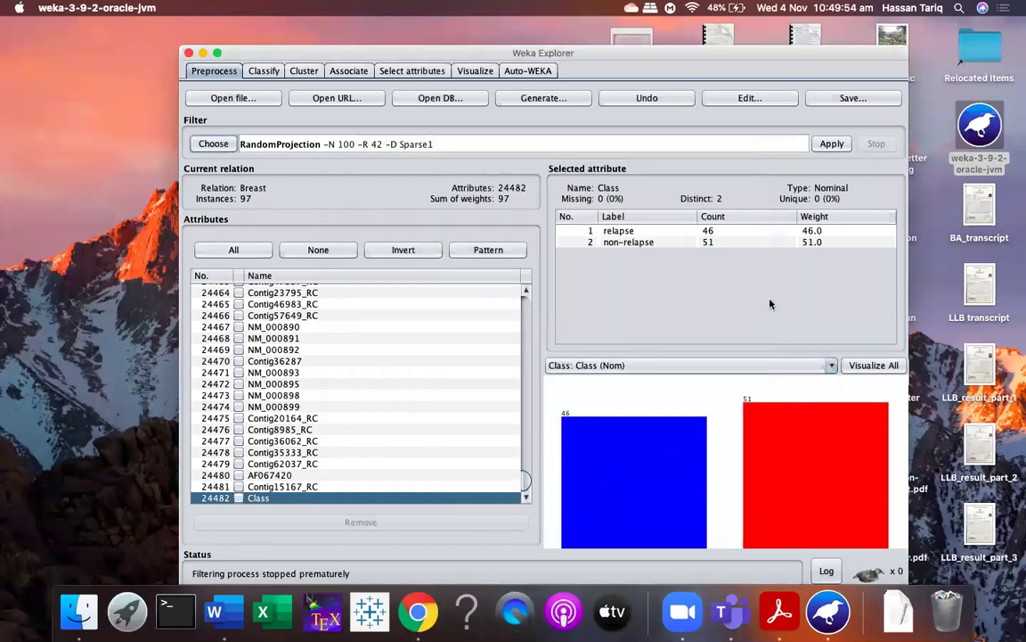
pyautogui.click(833, 145)
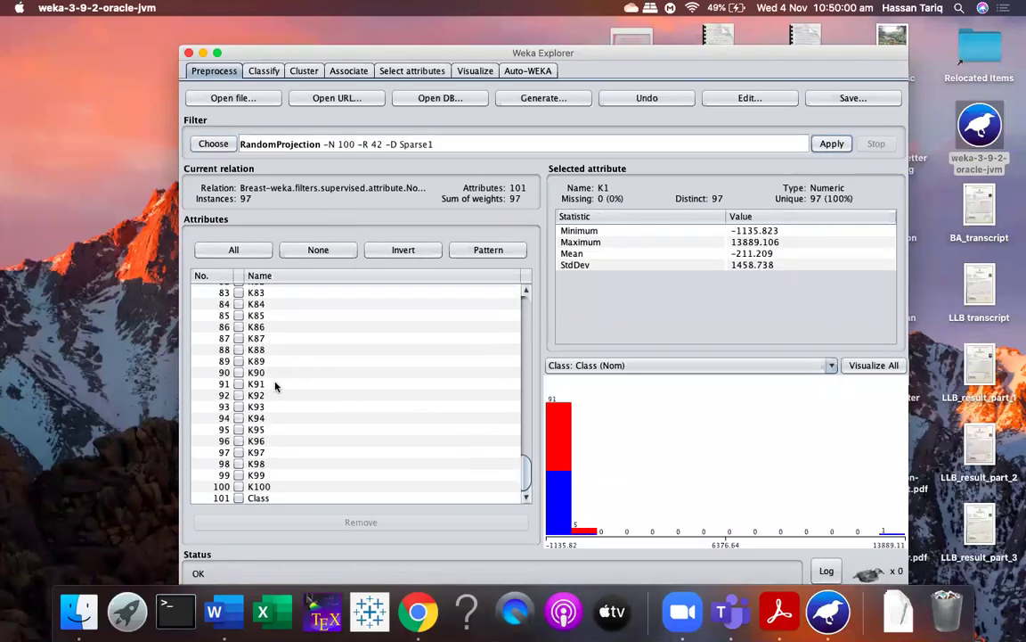
pyautogui.scroll(1, 279, 393)
pyautogui.scroll(-1, 278, 395)
pyautogui.scroll(15, 259, 357)
pyautogui.scroll(-15, 259, 359)
pyautogui.click(253, 499)
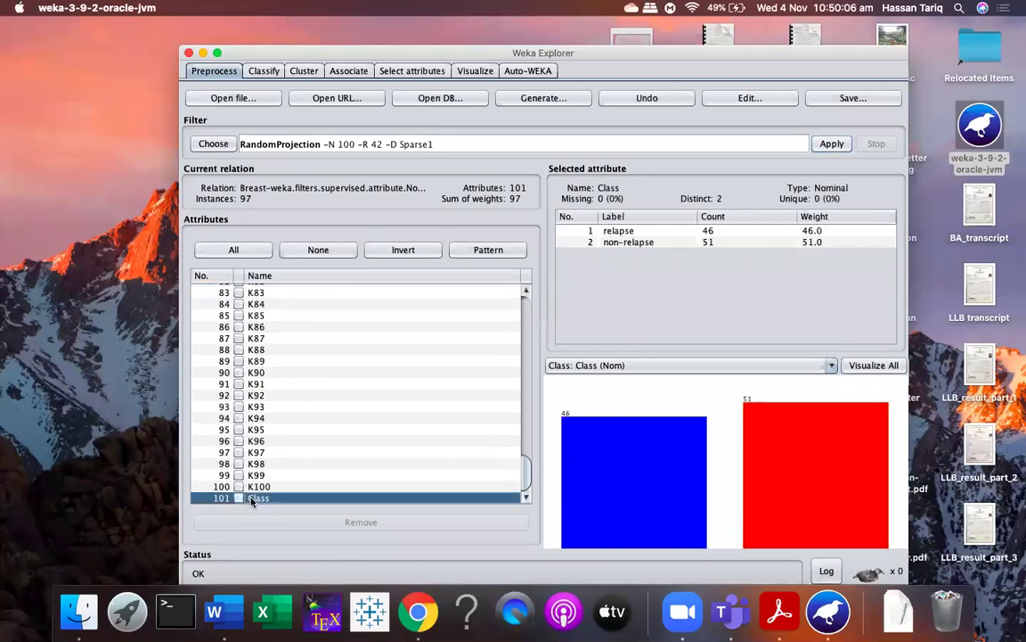
# Run RandomForest on the projected Breast data with 10-fold cross-validation and with a 66% split, and compare the two outputs.
pyautogui.click(263, 78)
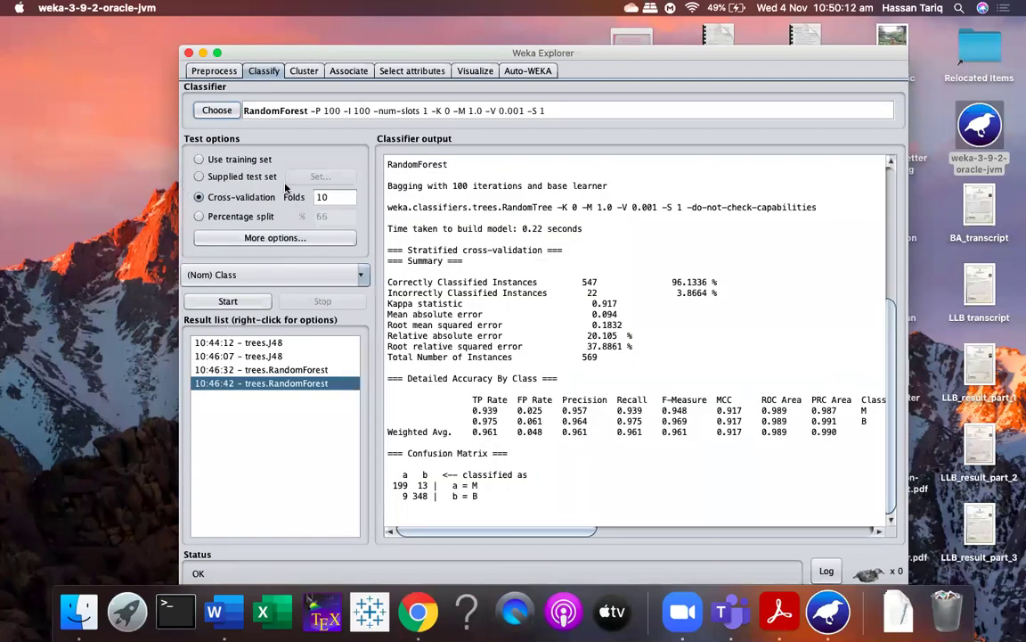
pyautogui.click(228, 302)
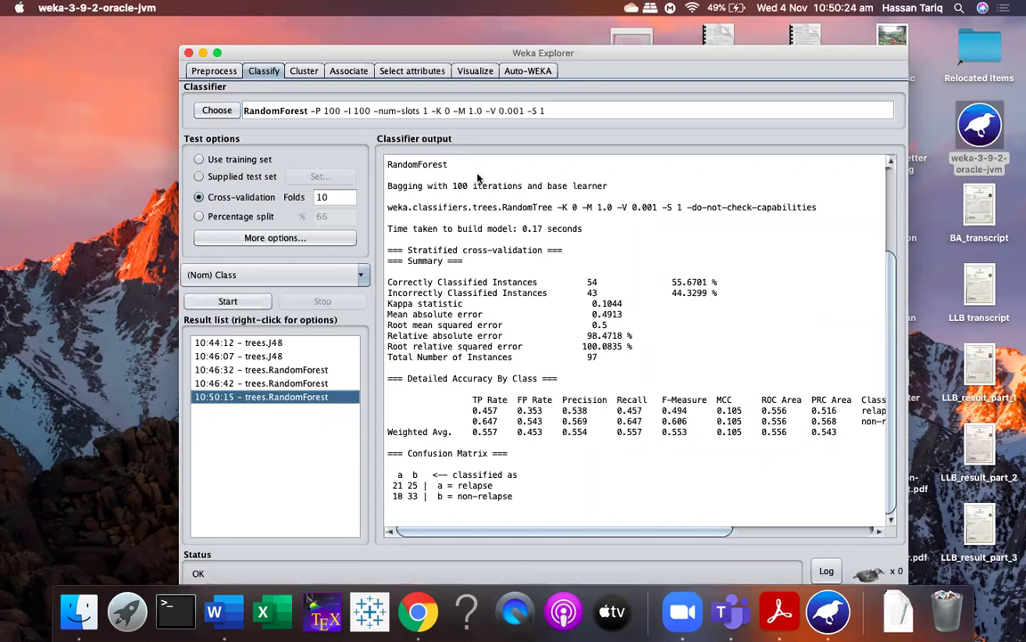
pyautogui.click(199, 216)
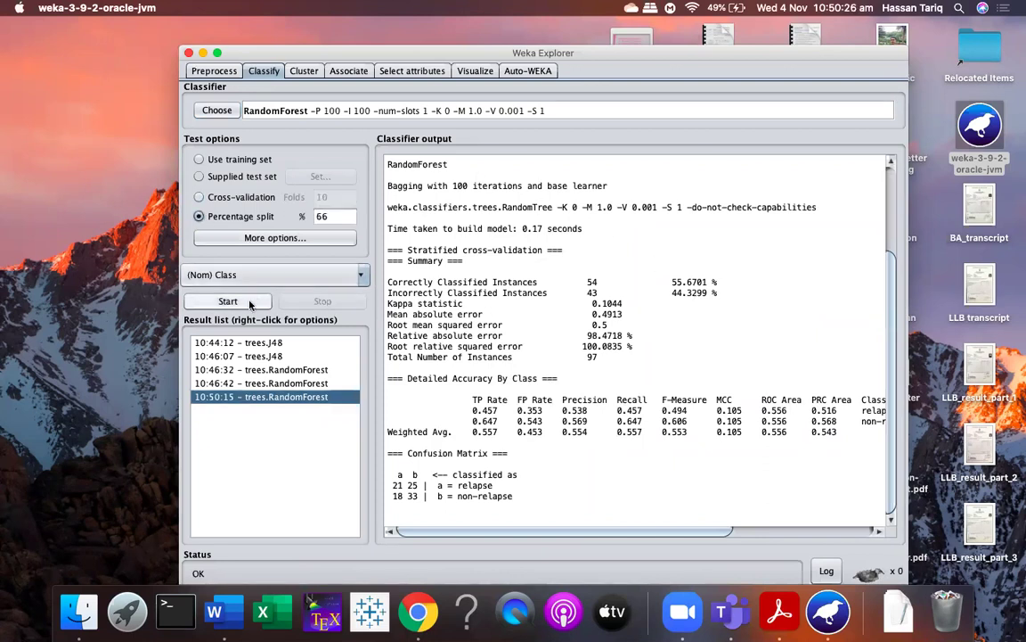
pyautogui.click(248, 302)
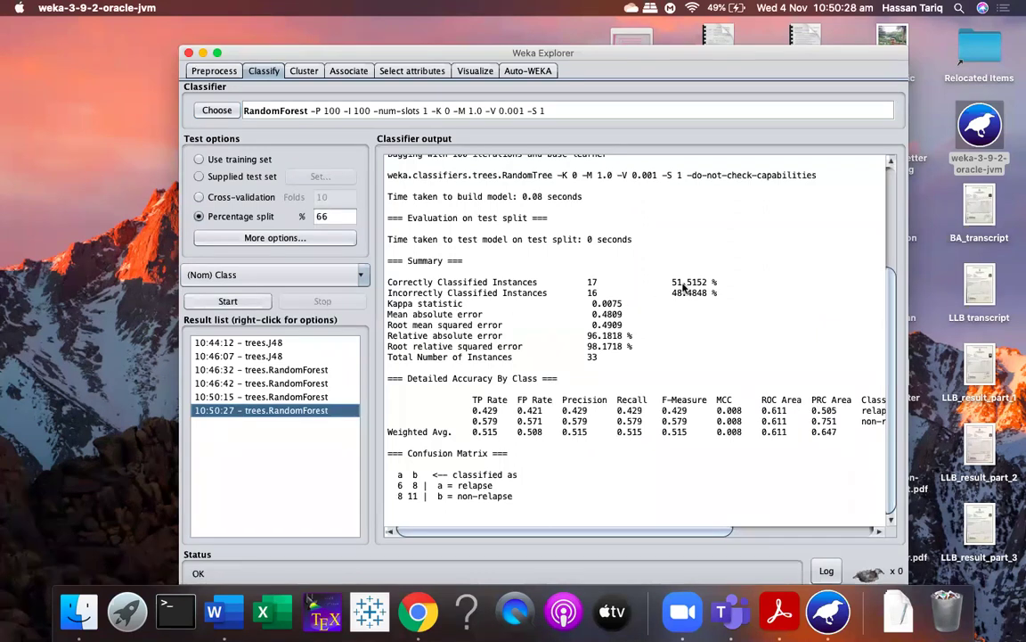
pyautogui.click(274, 399)
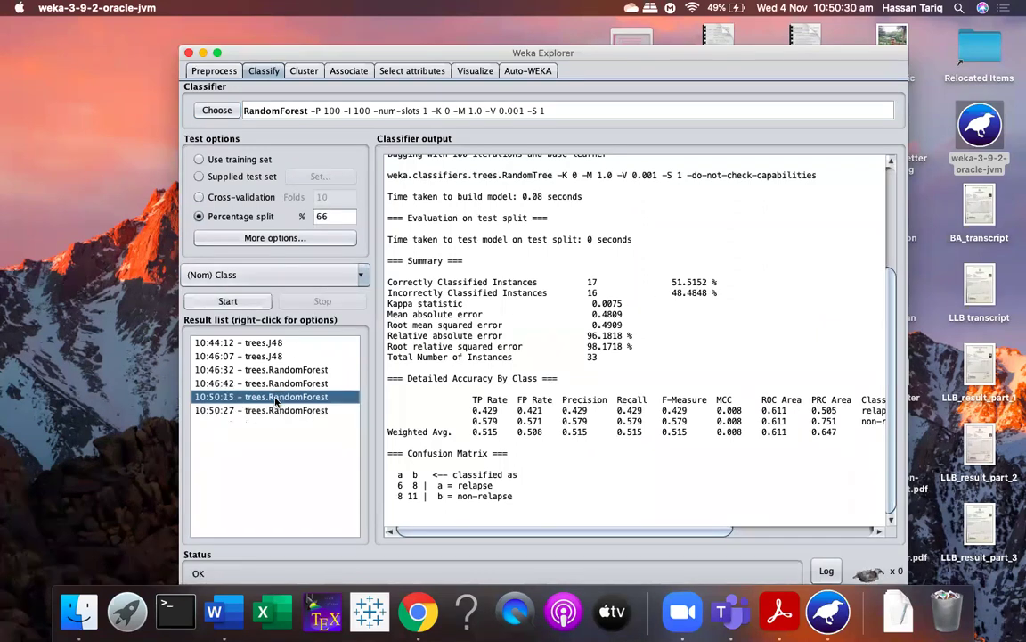
pyautogui.click(277, 411)
pyautogui.click(282, 398)
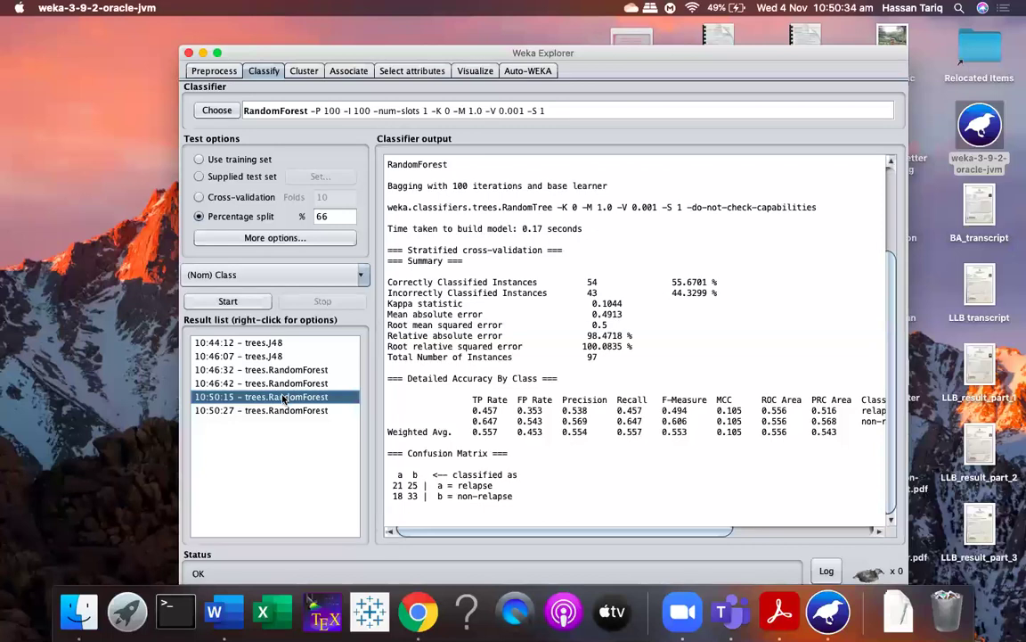
# Compare the two latest RandomForest results, delete the 10:50:27 percentage-split result, and show the 10:50:15 cross-validation output.
pyautogui.click(282, 411)
pyautogui.click(296, 398)
pyautogui.click(289, 412)
pyautogui.rightClick(292, 413)
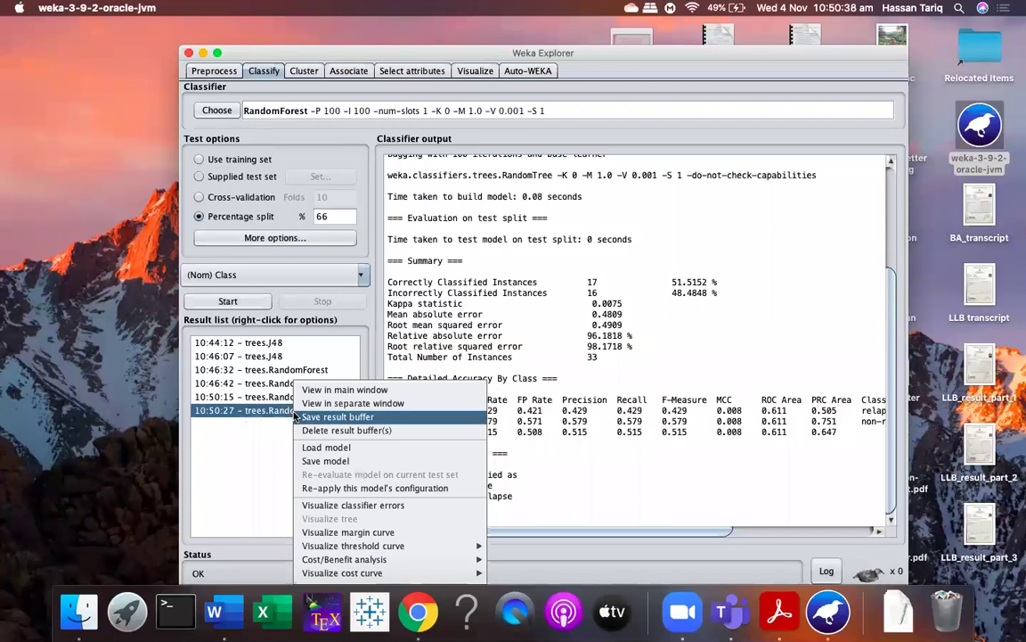
pyautogui.click(314, 431)
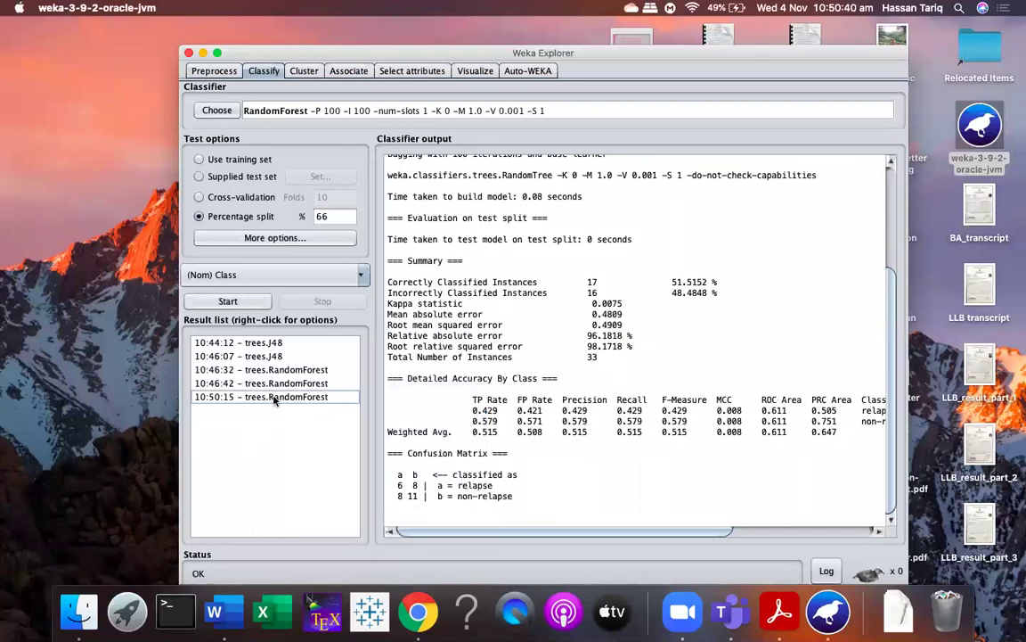
pyautogui.click(275, 398)
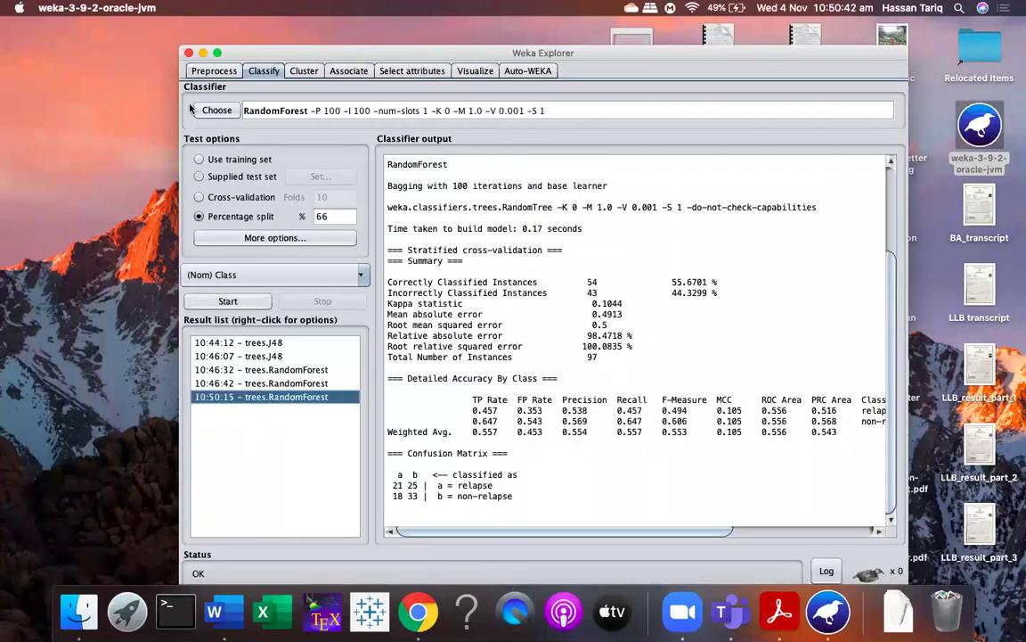
# Switch the test option to 10-fold cross-validation and reload the original Breast.arff, checking its Class attribute.
pyautogui.click(200, 198)
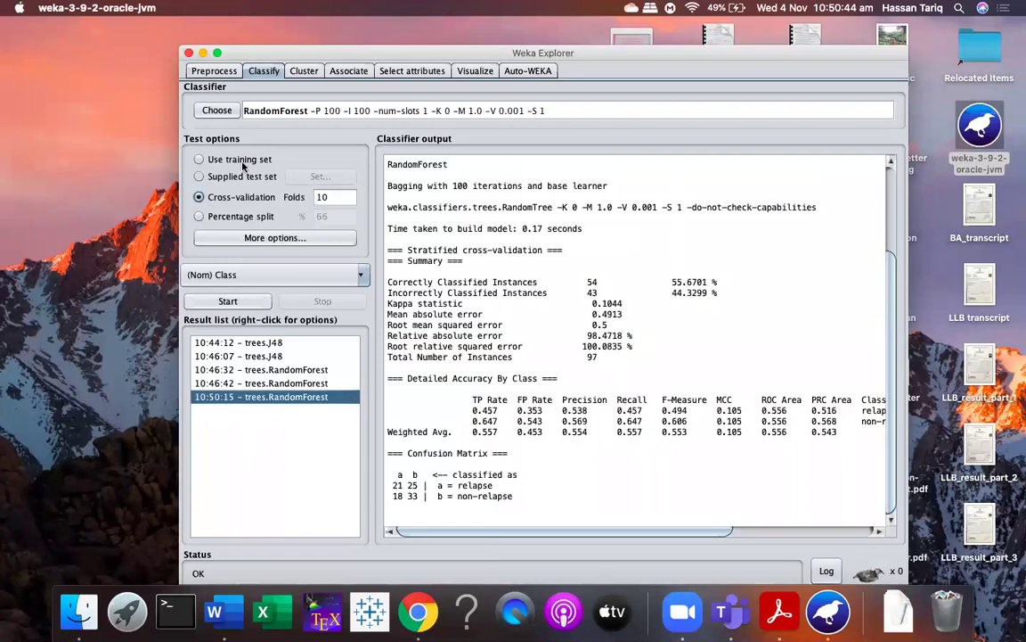
pyautogui.click(214, 73)
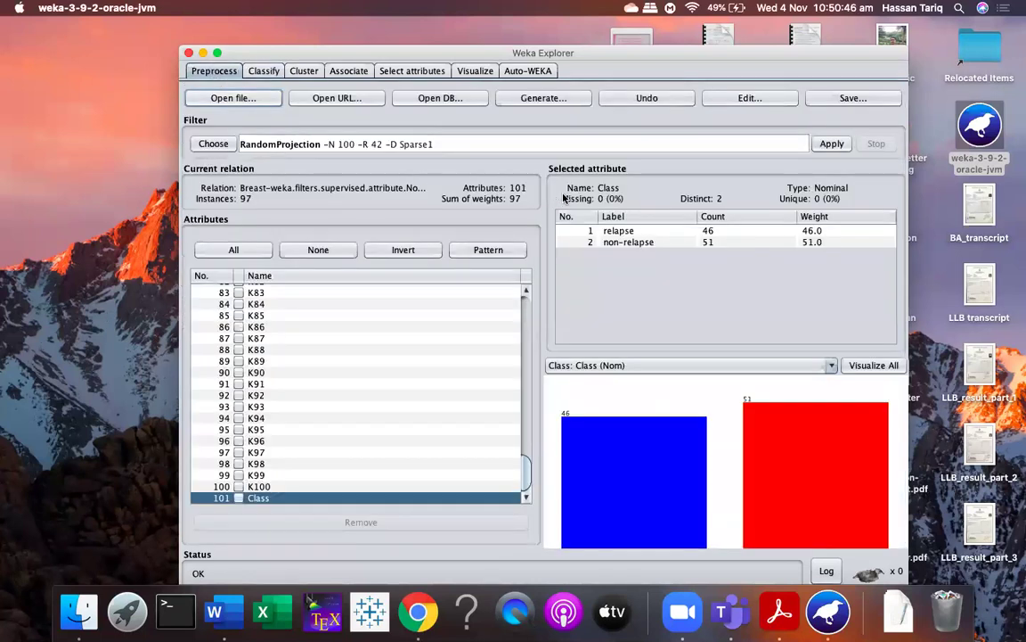
pyautogui.click(226, 99)
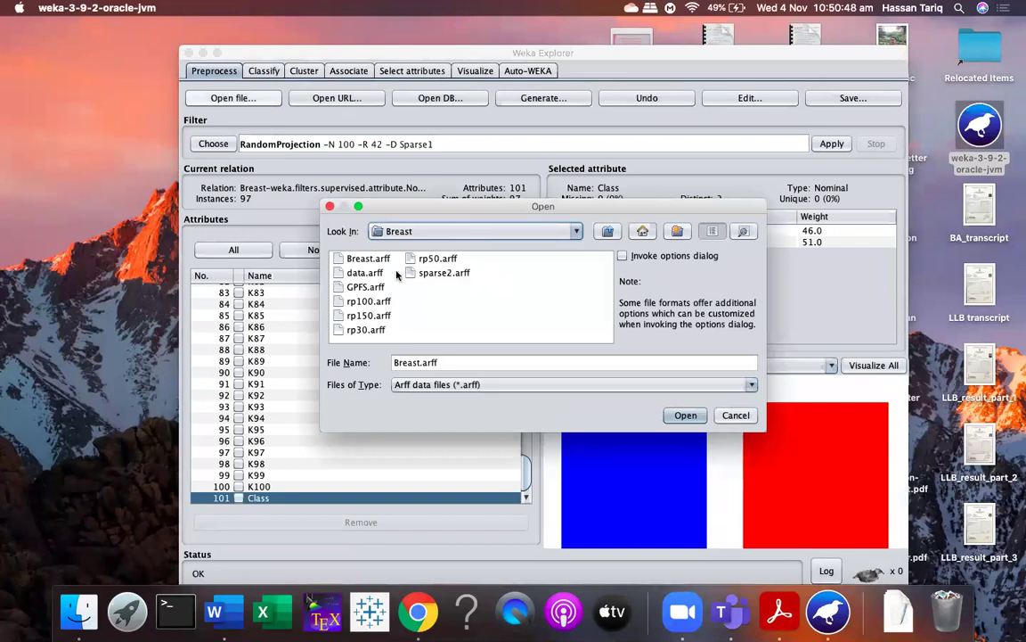
pyautogui.click(685, 414)
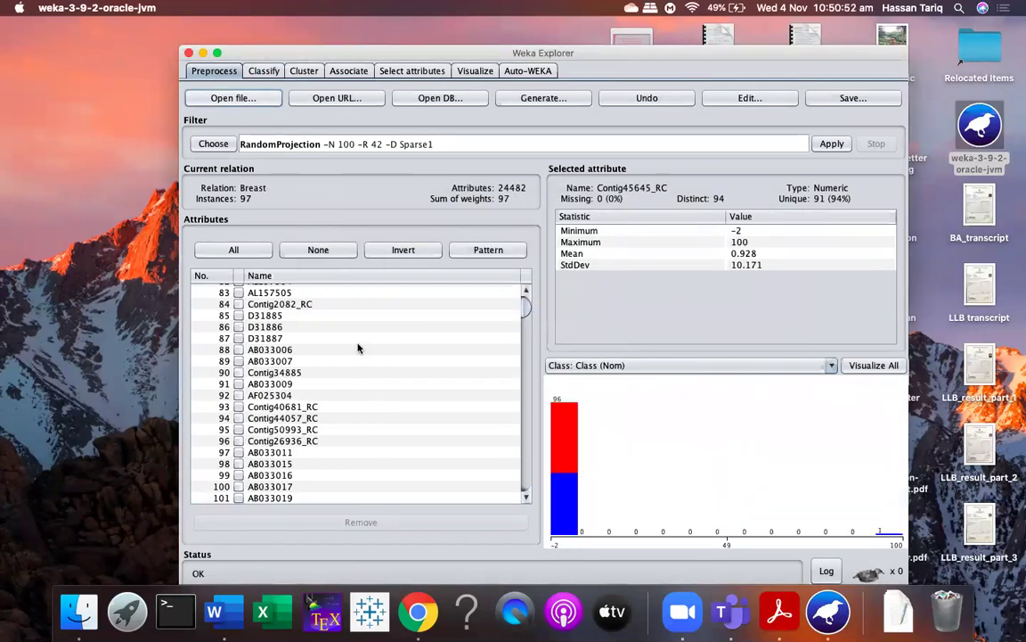
pyautogui.scroll(-3, 358, 347)
pyautogui.moveTo(527, 309); pyautogui.dragTo(527, 496)
pyautogui.click(264, 499)
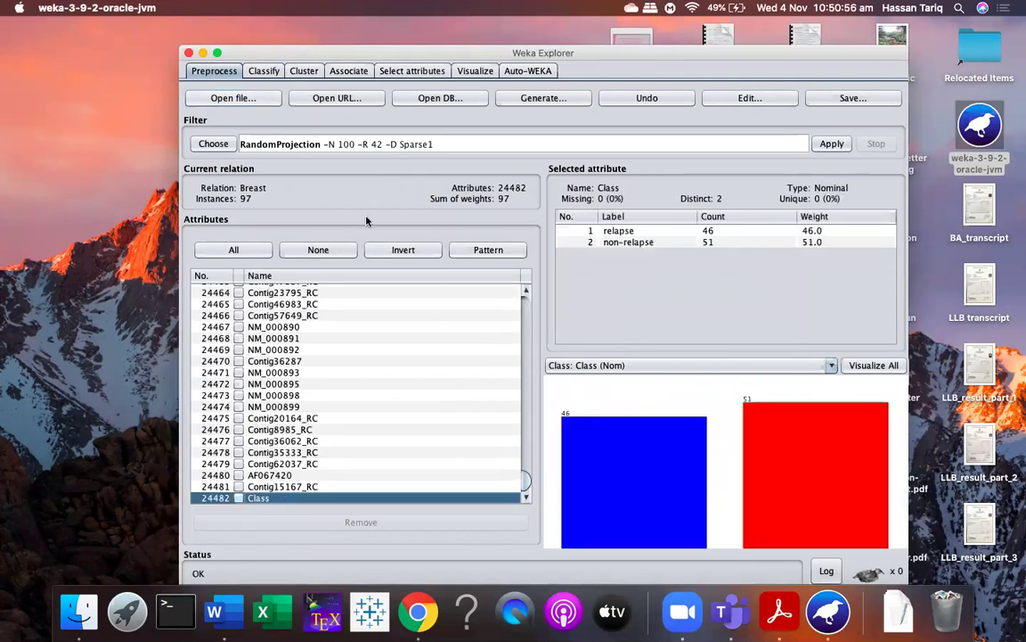
# Run RandomForest on the full Breast data with 10-fold cross-validation and compare it with the 10:50:15 result.
pyautogui.click(265, 71)
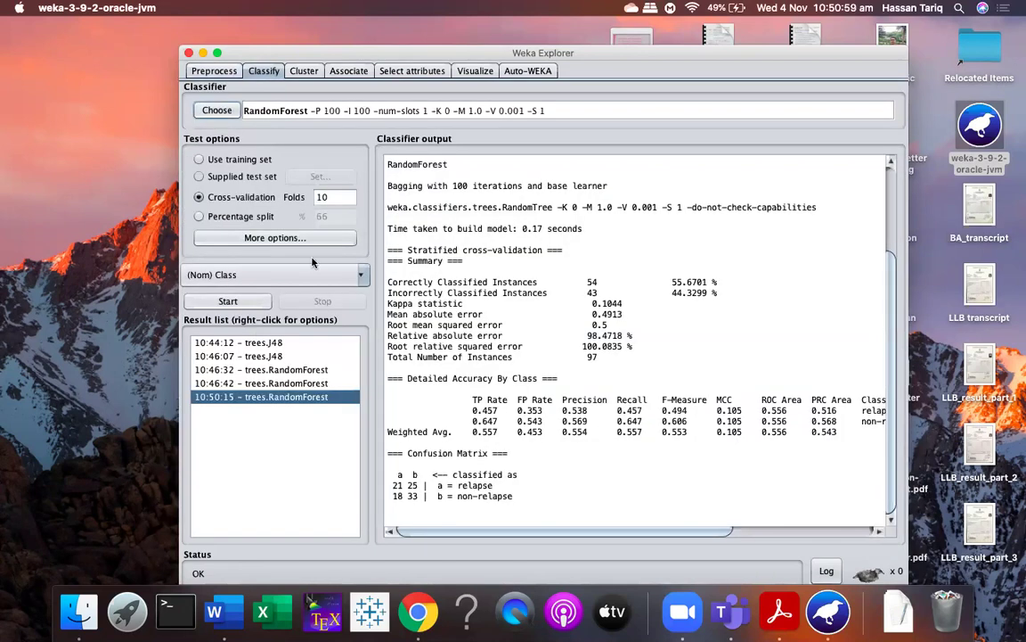
pyautogui.click(228, 301)
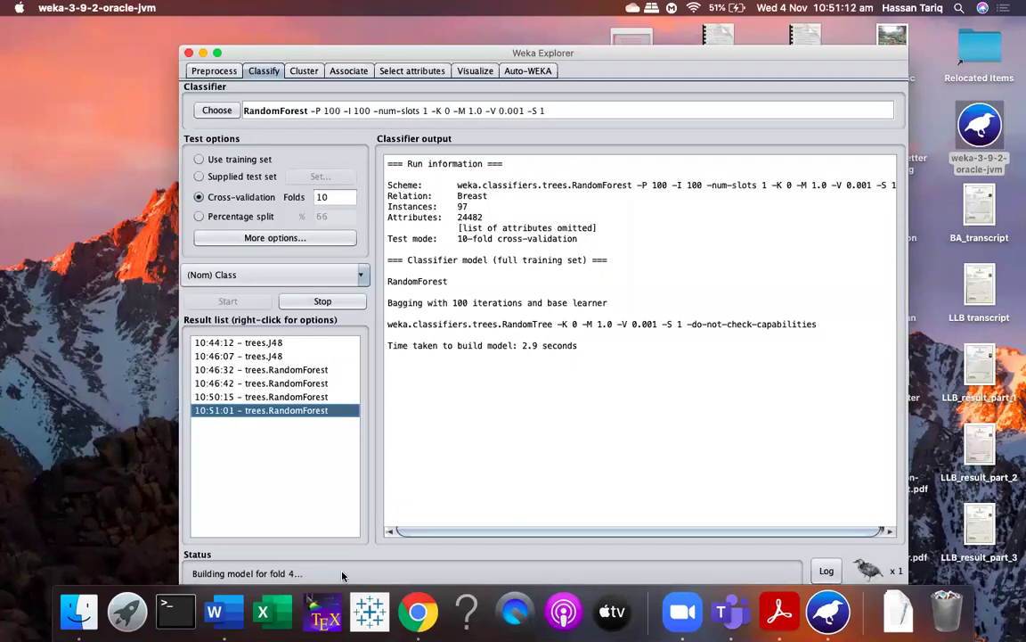
pyautogui.moveTo(743, 51); pyautogui.dragTo(706, 22)
pyautogui.moveTo(789, 13); pyautogui.dragTo(862, 51)
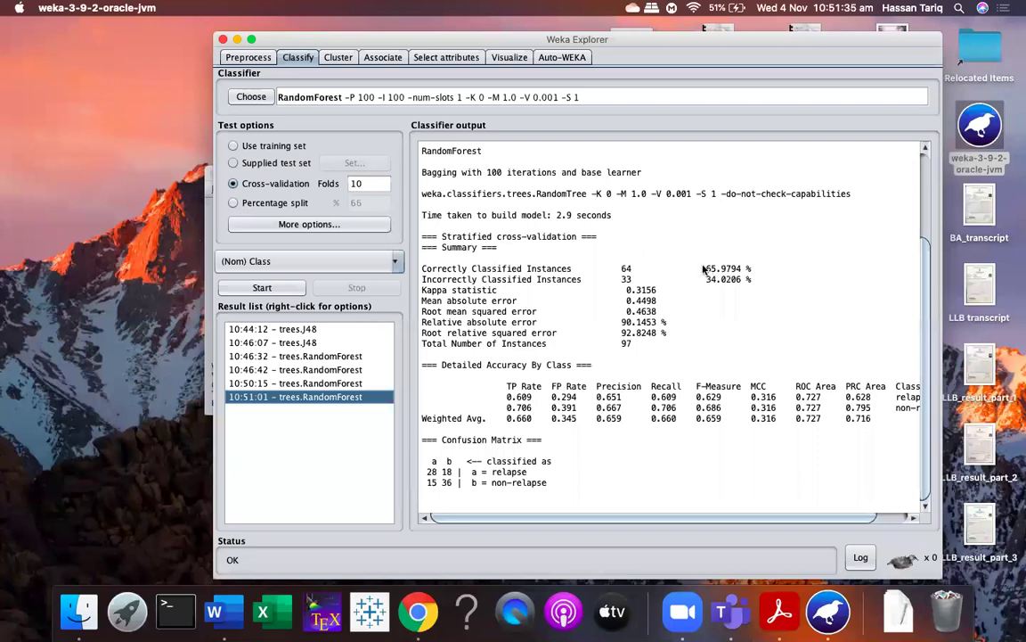
pyautogui.click(312, 384)
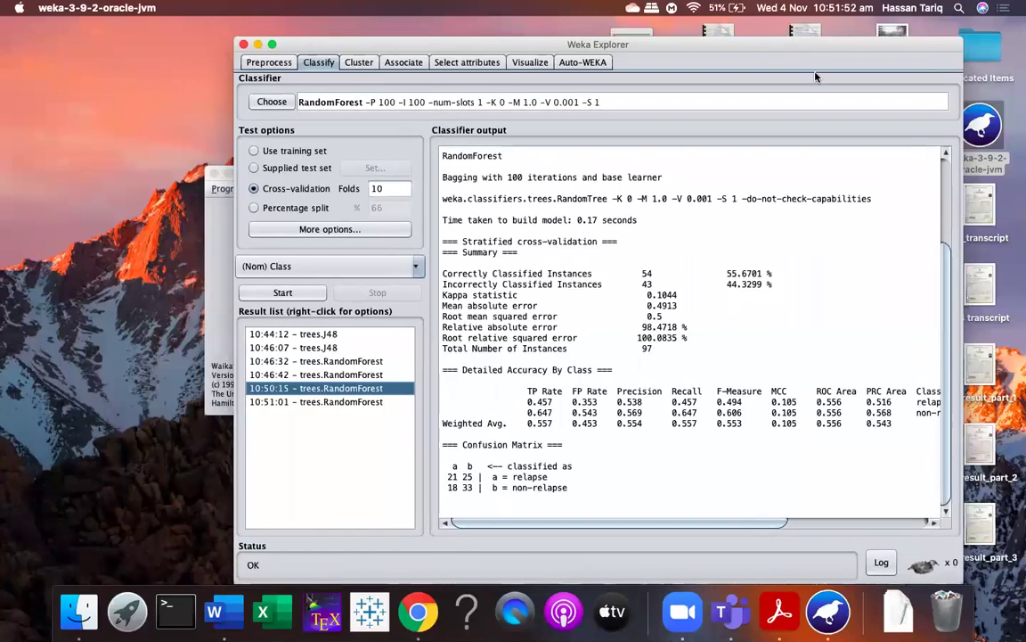
# Apply the RandomProjection filter with 100 attributes to the reloaded Breast data and check the Class attribute.
pyautogui.moveTo(783, 39); pyautogui.dragTo(914, 124)
pyautogui.moveTo(560, 121); pyautogui.dragTo(586, 114)
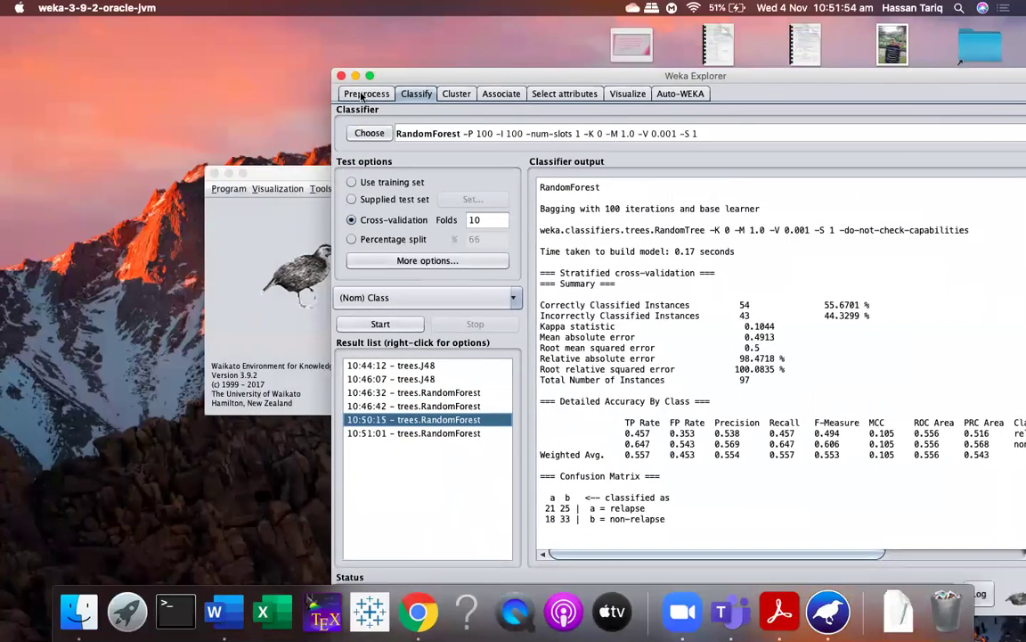
pyautogui.click(366, 93)
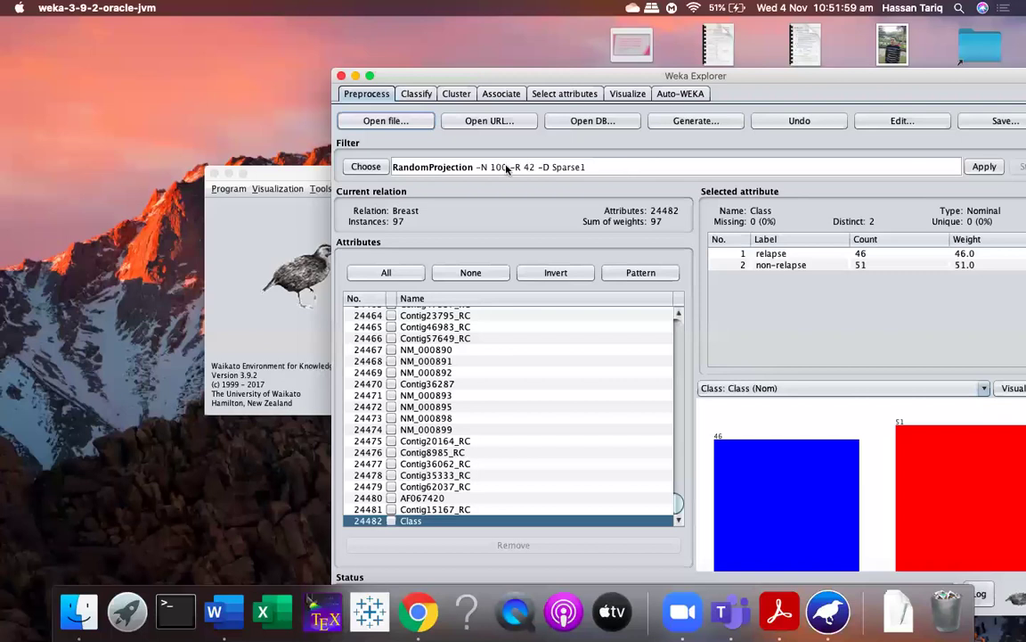
pyautogui.click(984, 167)
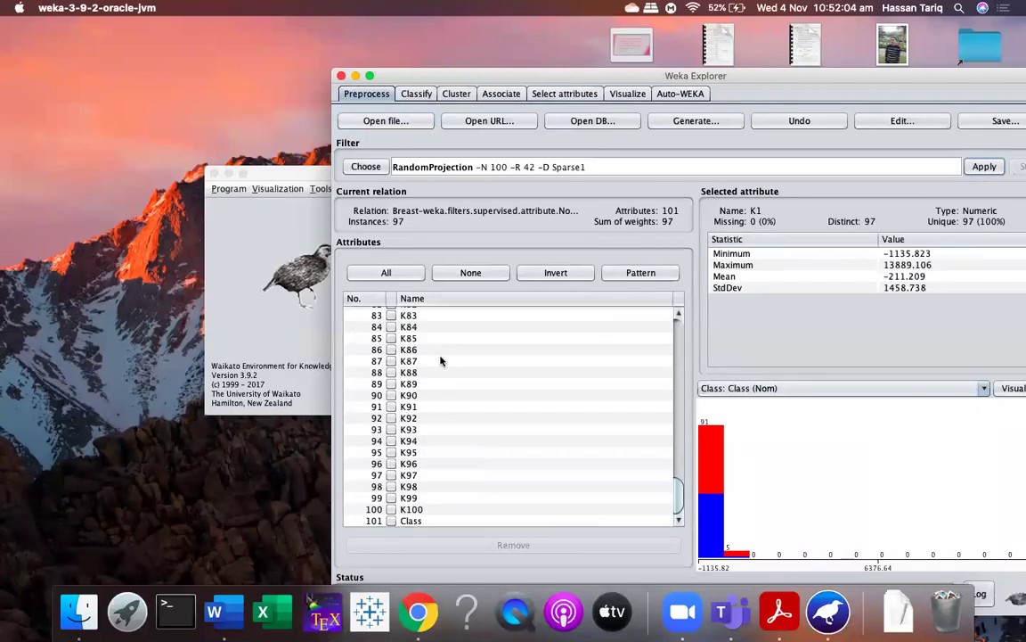
pyautogui.moveTo(735, 78); pyautogui.dragTo(484, 60)
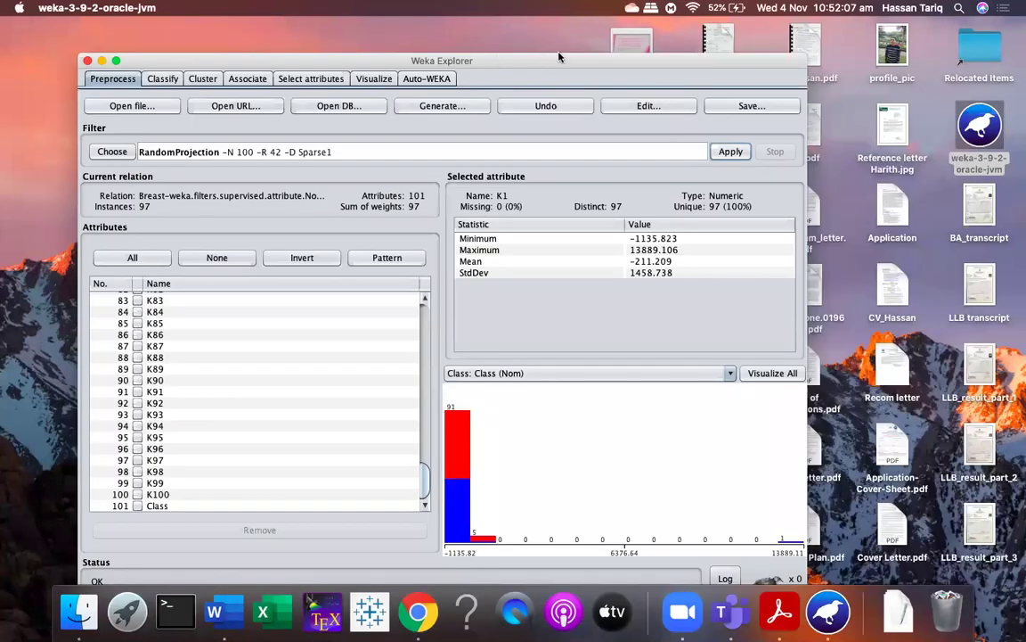
pyautogui.moveTo(559, 57); pyautogui.dragTo(621, 49)
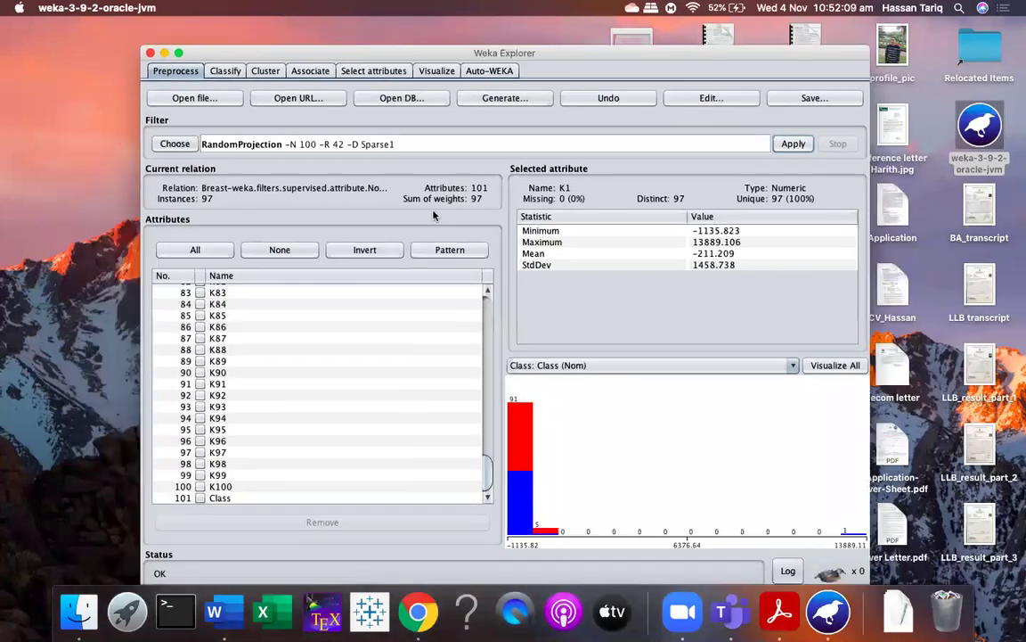
pyautogui.click(214, 498)
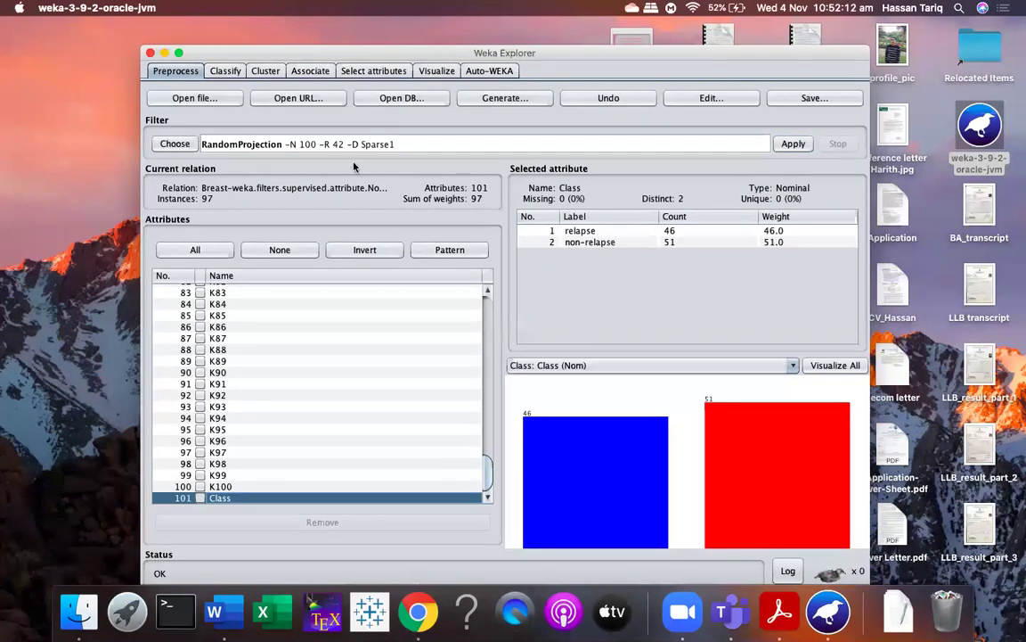
# Set RandomProjection's numberOfAttributes to 1000 and apply the filter to the current Breast data.
pyautogui.click(308, 144)
pyautogui.click(476, 359)
pyautogui.write('000')
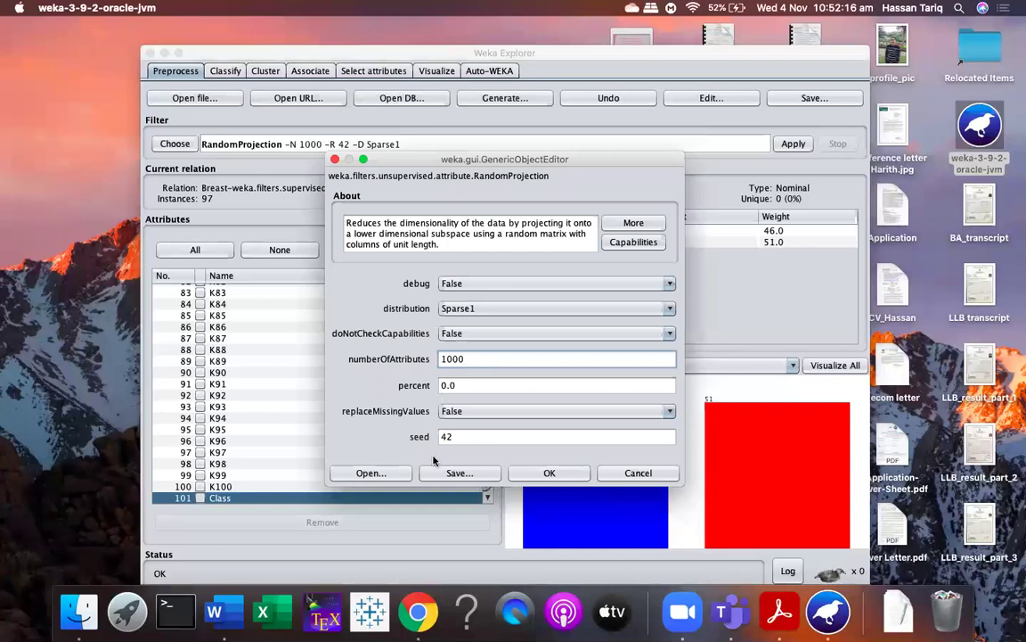
pyautogui.click(549, 473)
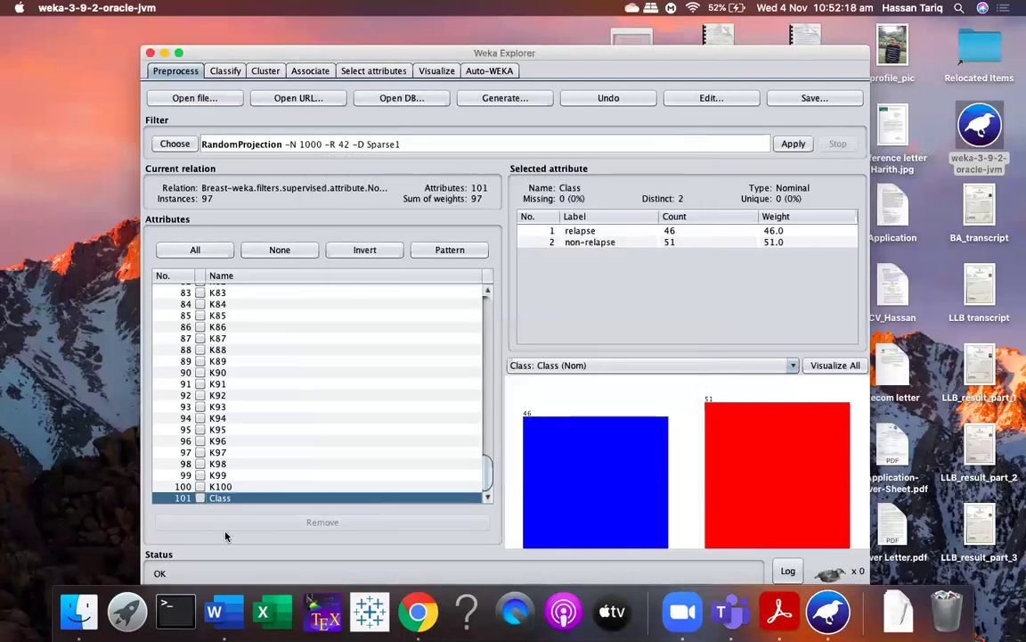
pyautogui.click(794, 145)
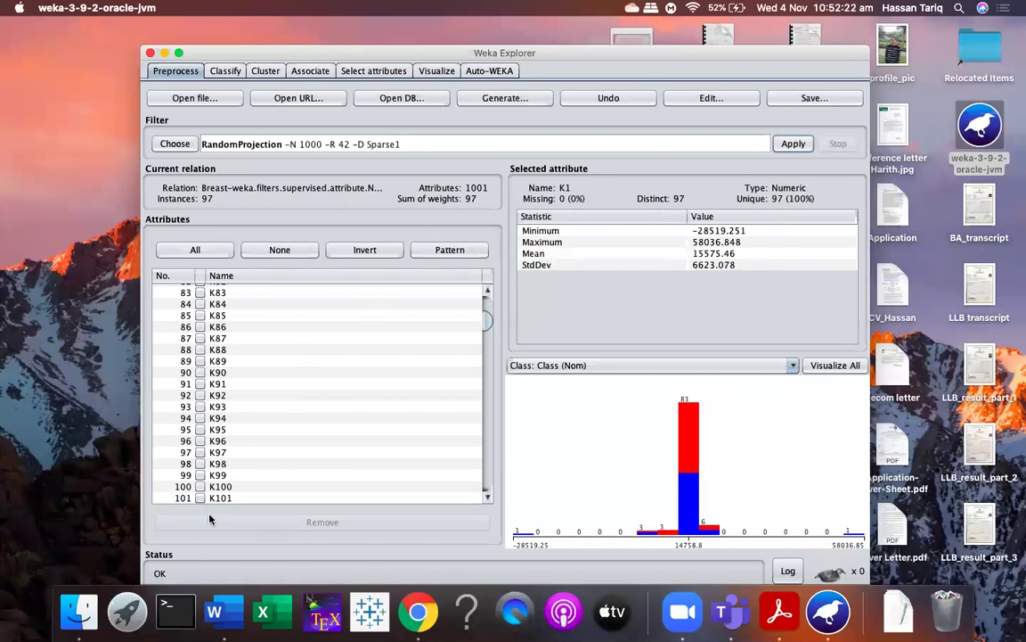
# Run RandomForest with 10-fold cross-validation on the 1000-attribute projection and review the output in the repositioned Explorer window.
pyautogui.click(224, 71)
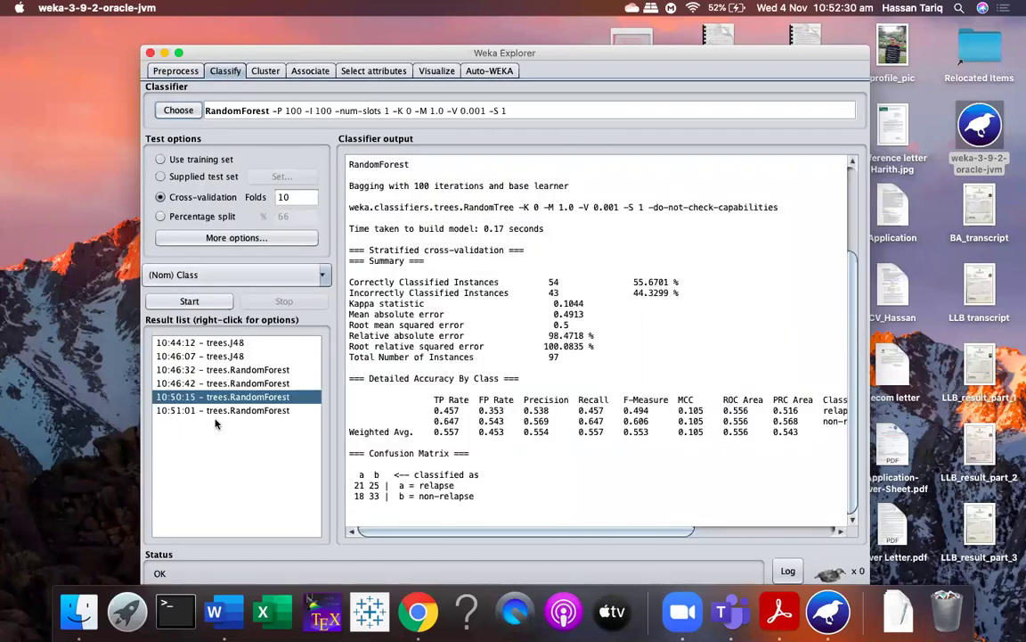
pyautogui.click(189, 301)
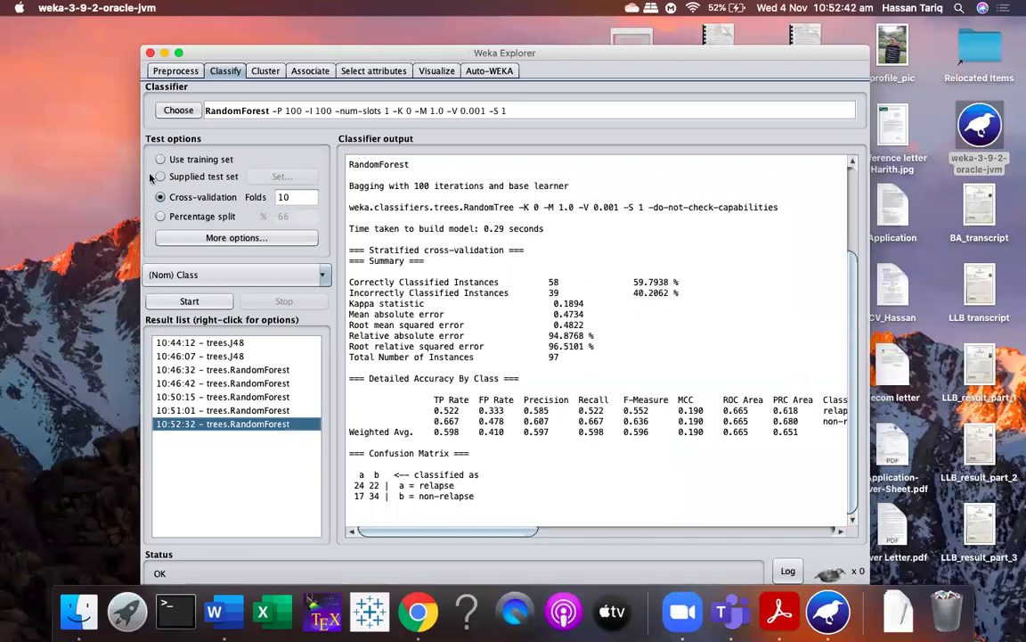
pyautogui.moveTo(603, 49); pyautogui.dragTo(671, 75)
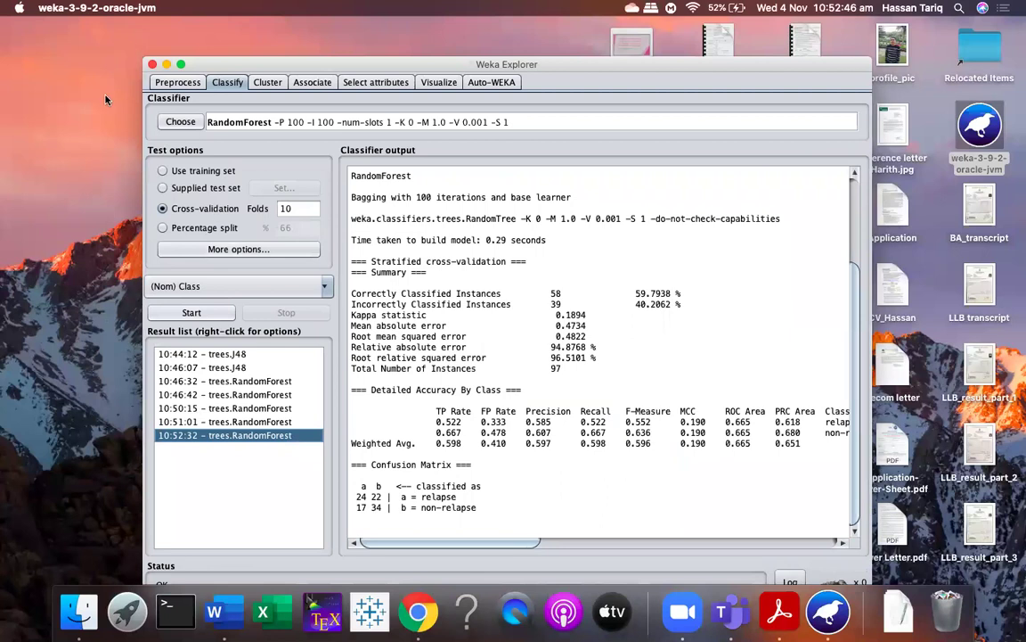
pyautogui.moveTo(747, 71); pyautogui.dragTo(749, 88)
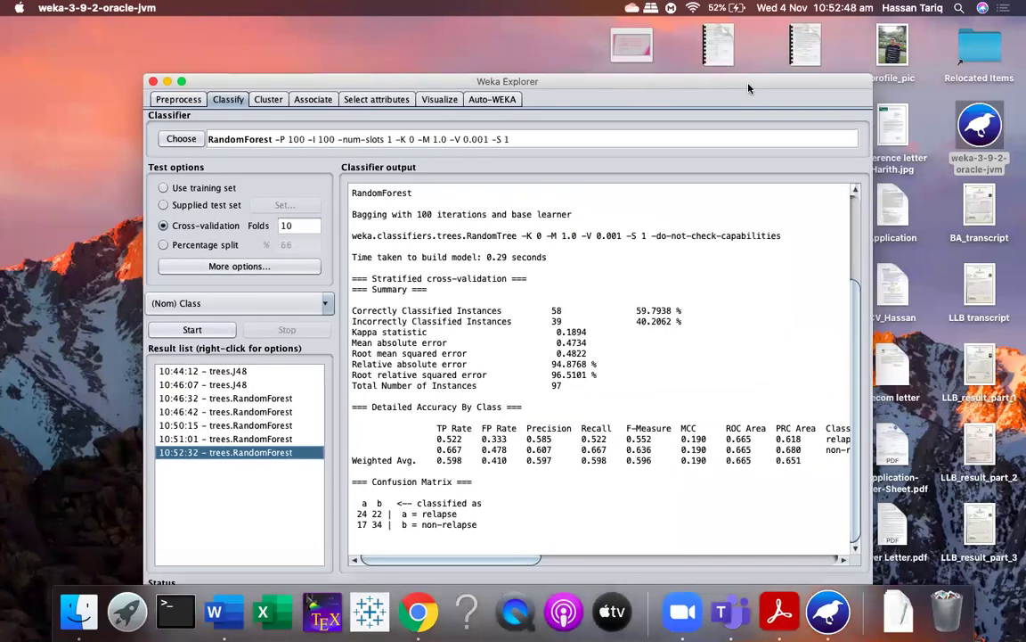
pyautogui.doubleClick(748, 88)
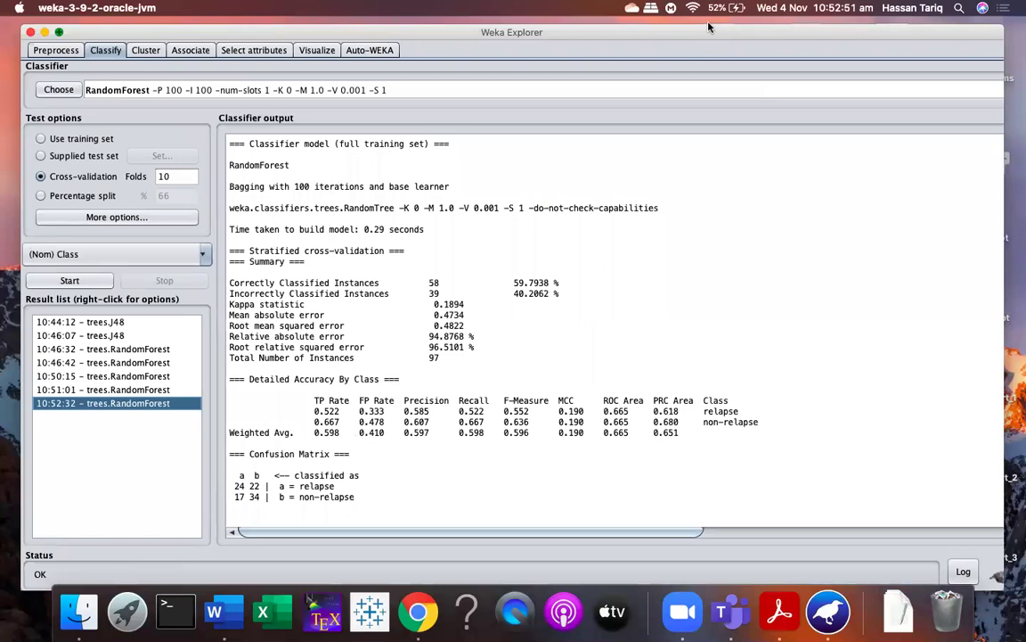
pyautogui.doubleClick(708, 29)
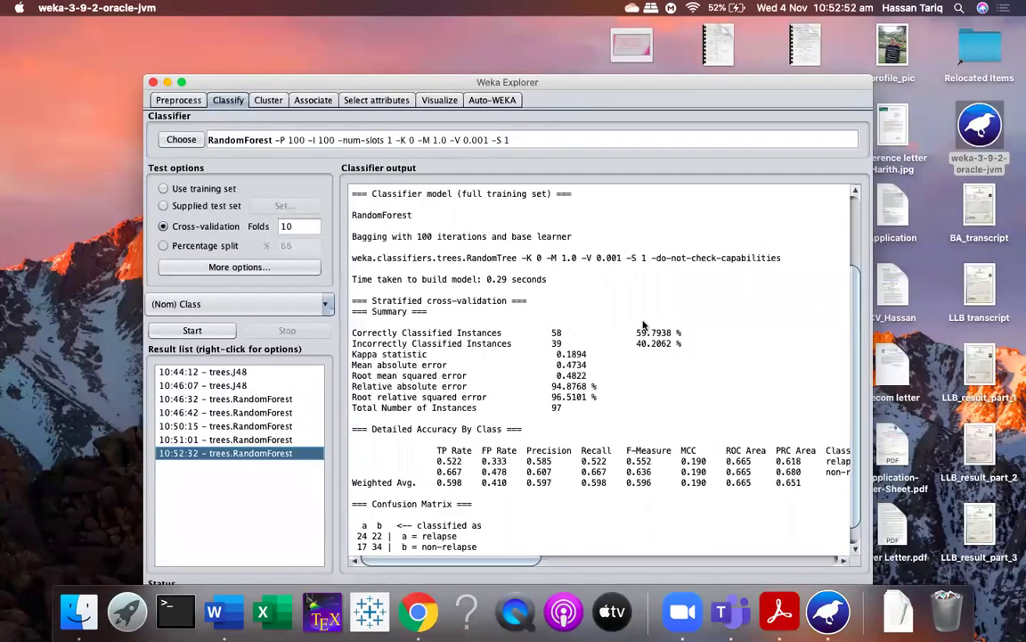
# Inspect the K101 attribute of the projected Breast data and return to the RandomForest output.
pyautogui.click(178, 99)
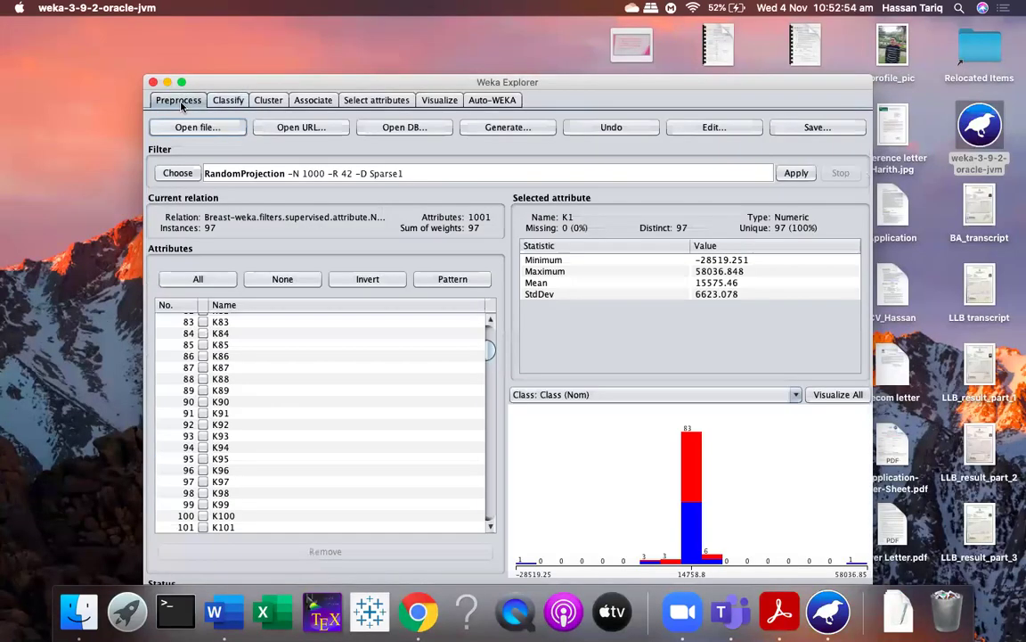
pyautogui.click(219, 527)
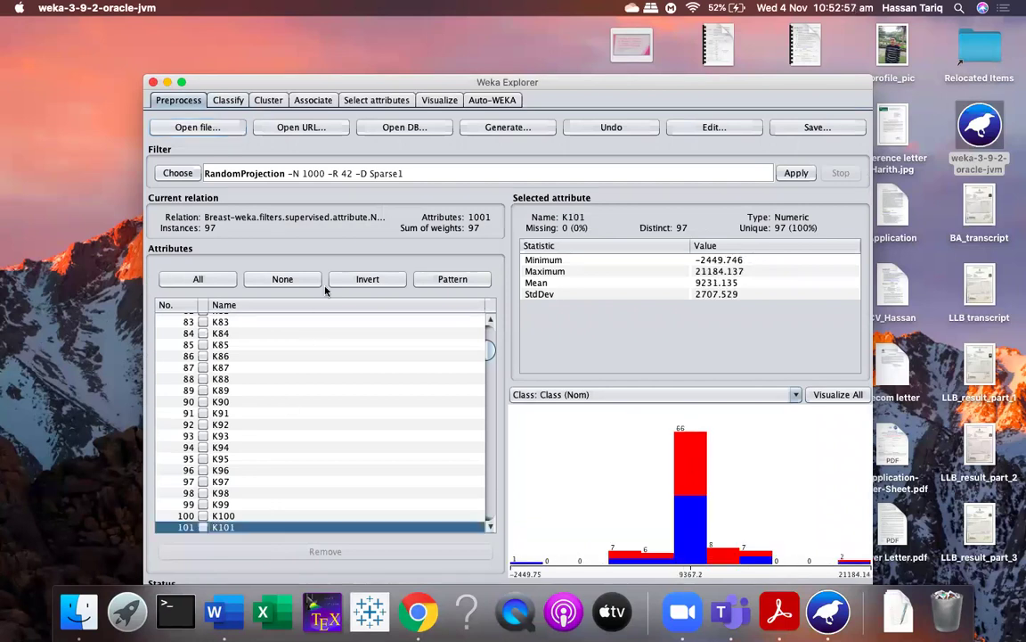
pyautogui.click(223, 100)
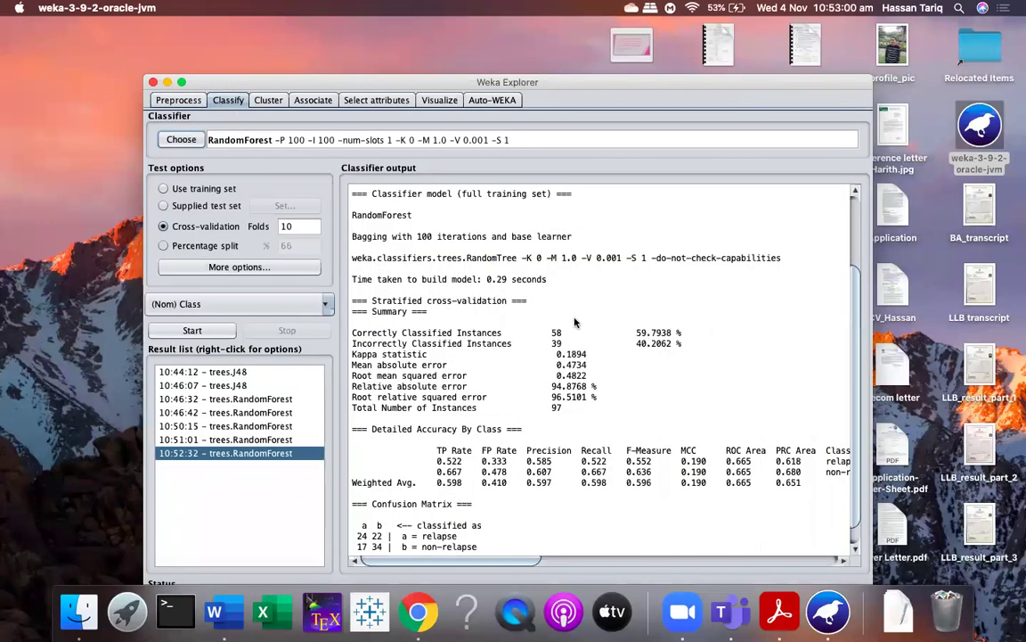
# Delete all five RandomForest result buffers from the result list, keeping only the two J48 results.
pyautogui.click(256, 398)
pyautogui.rightClick(257, 397)
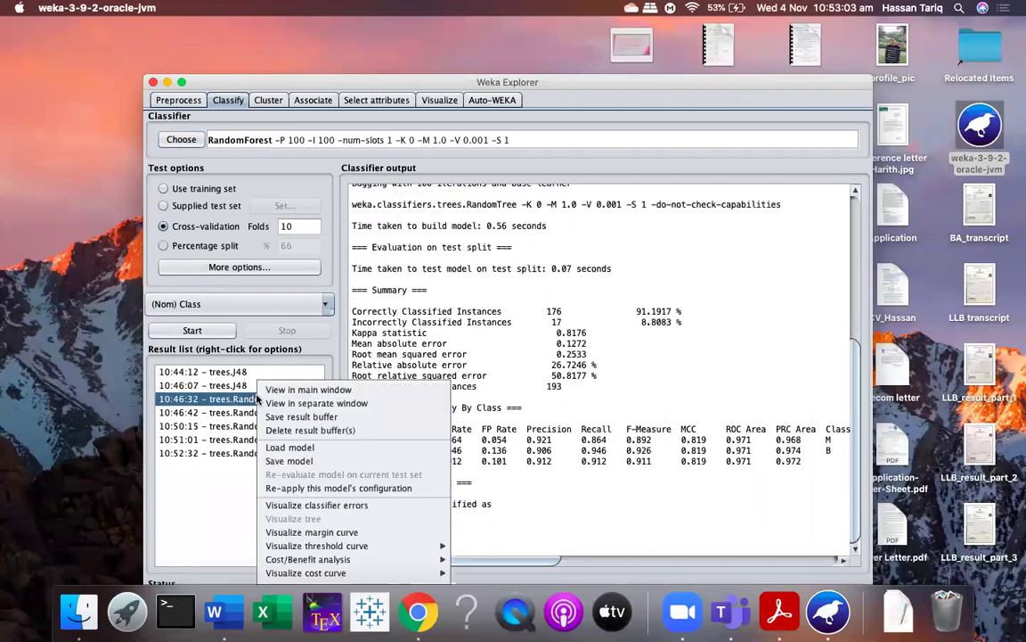
pyautogui.click(307, 431)
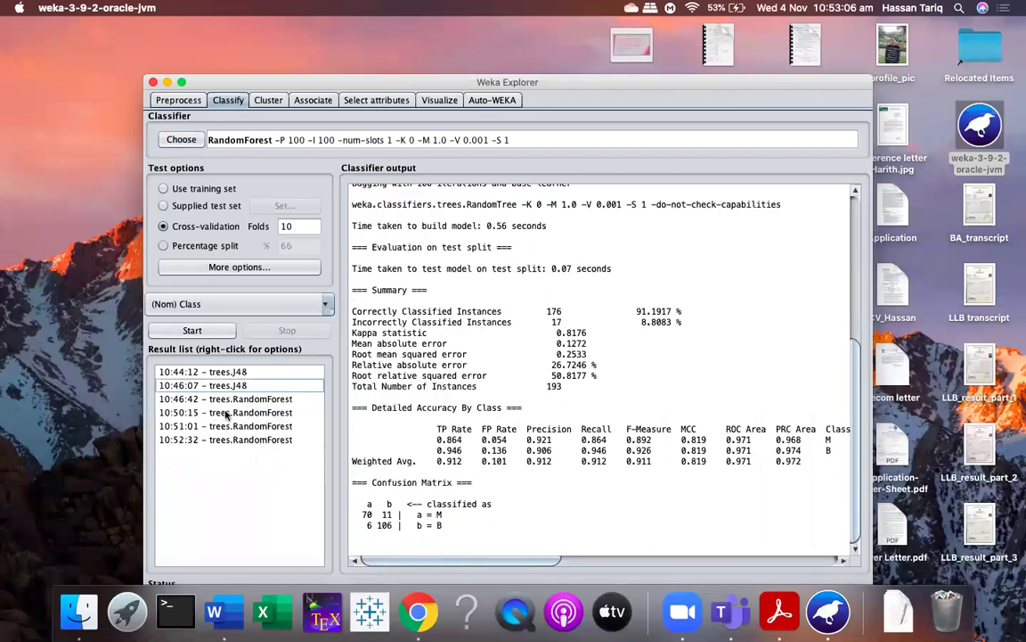
pyautogui.click(225, 412)
pyautogui.rightClick(225, 413)
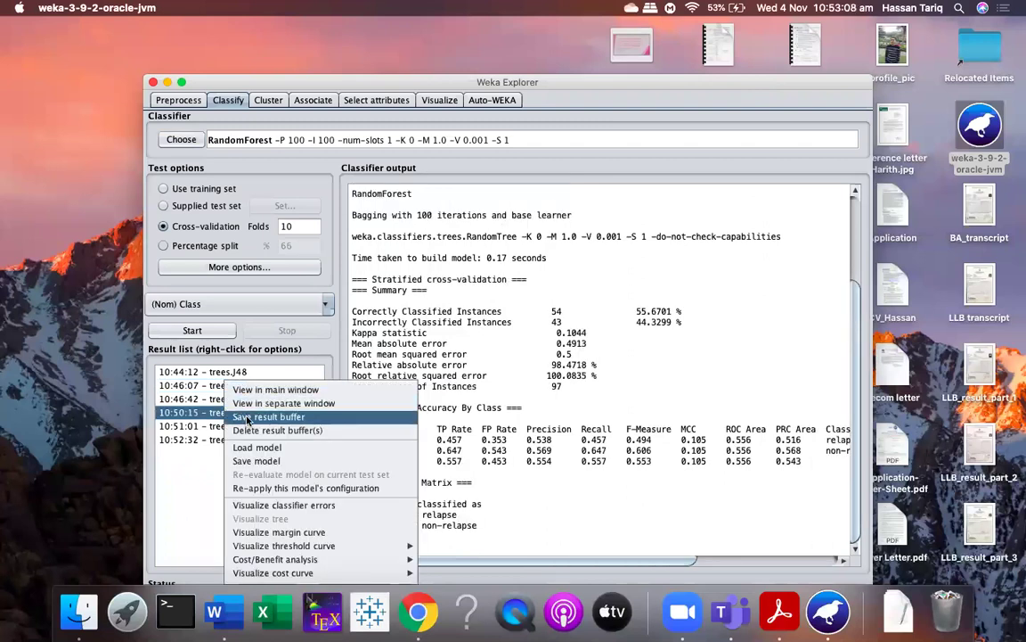
pyautogui.click(249, 432)
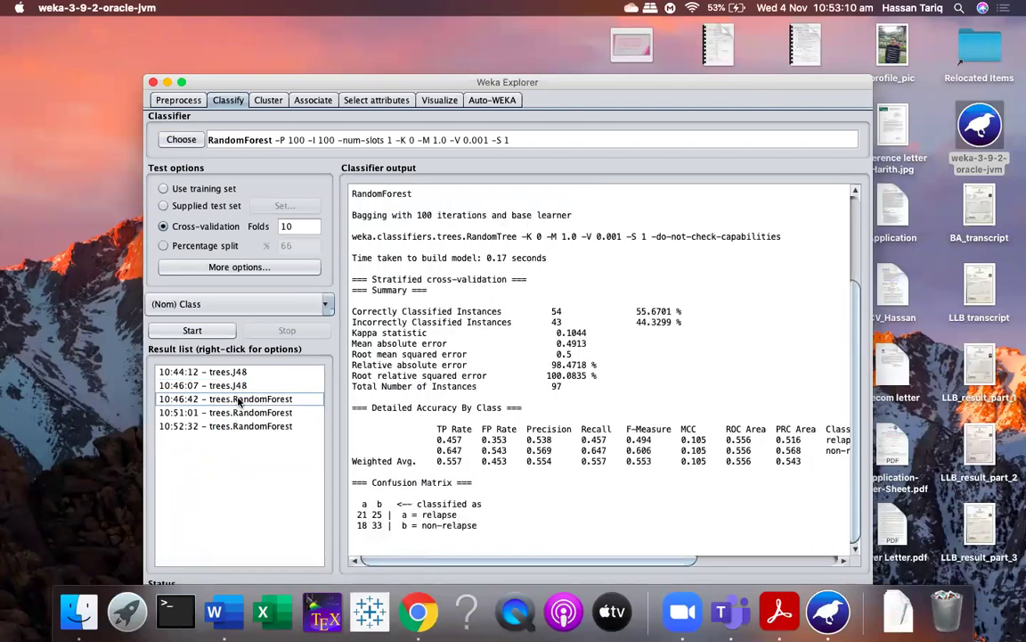
pyautogui.click(213, 398)
pyautogui.rightClick(239, 398)
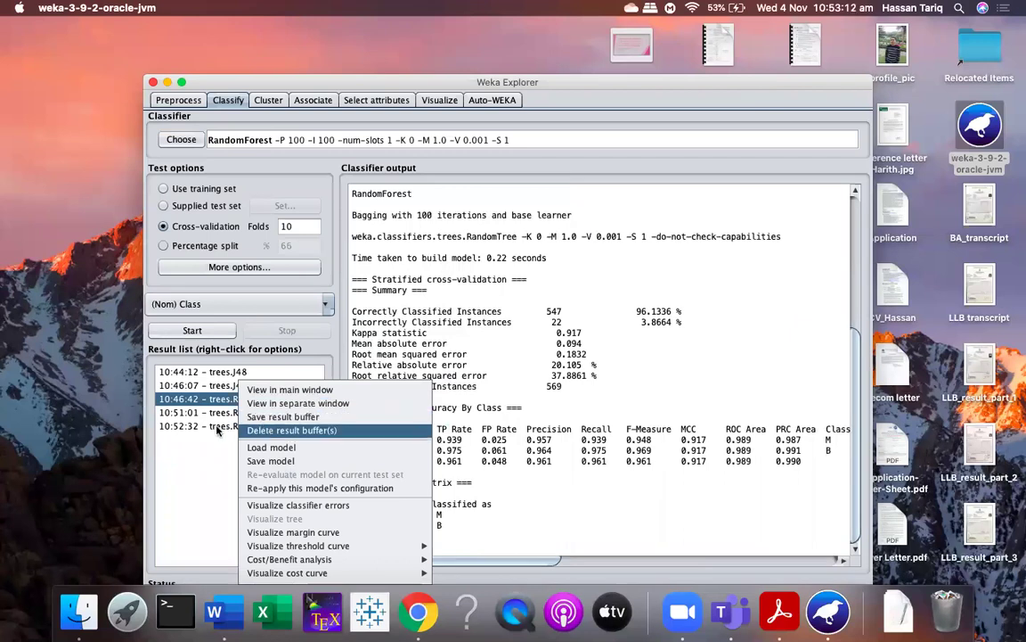
pyautogui.click(254, 429)
pyautogui.click(230, 401)
pyautogui.rightClick(230, 404)
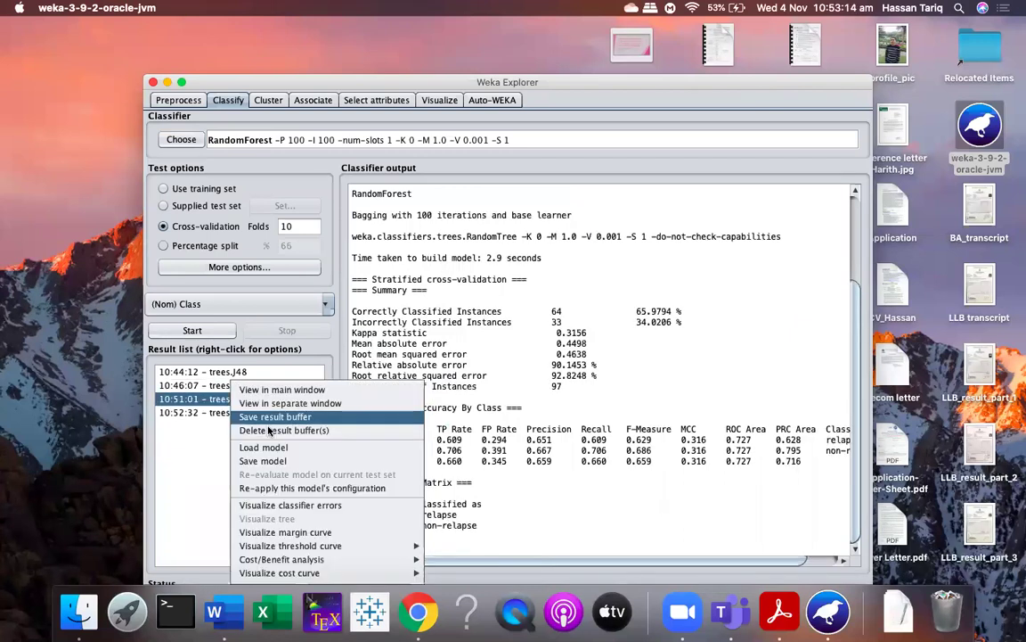
pyautogui.click(254, 428)
pyautogui.click(224, 403)
pyautogui.rightClick(225, 403)
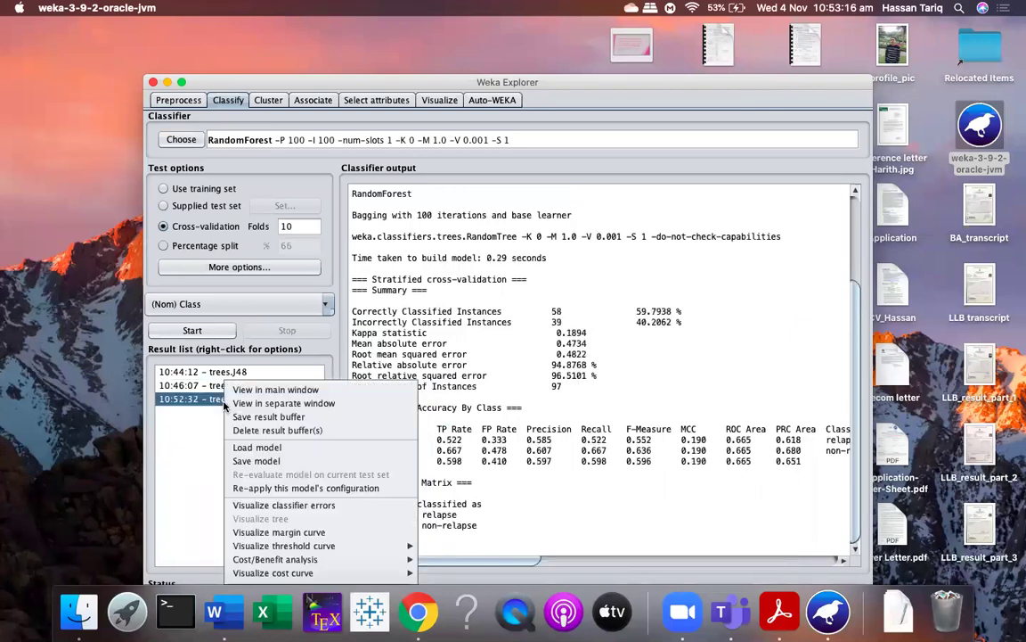
pyautogui.click(254, 428)
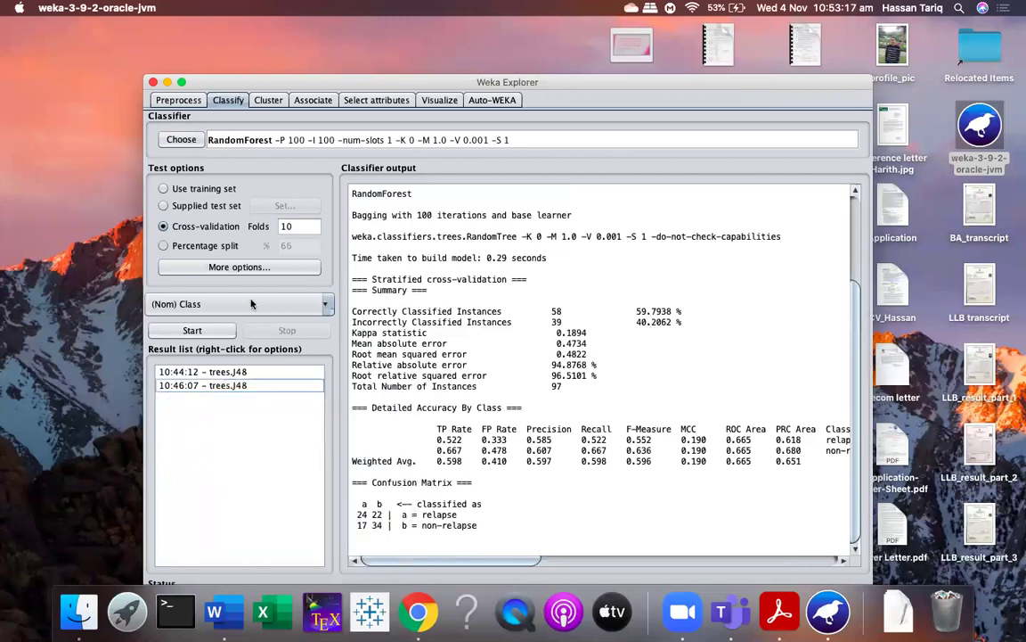
# Review the outputs of the two J48 runs on the wdbc data, including run information, test mode and pruned tree.
pyautogui.click(218, 385)
pyautogui.scroll(10, 468, 325)
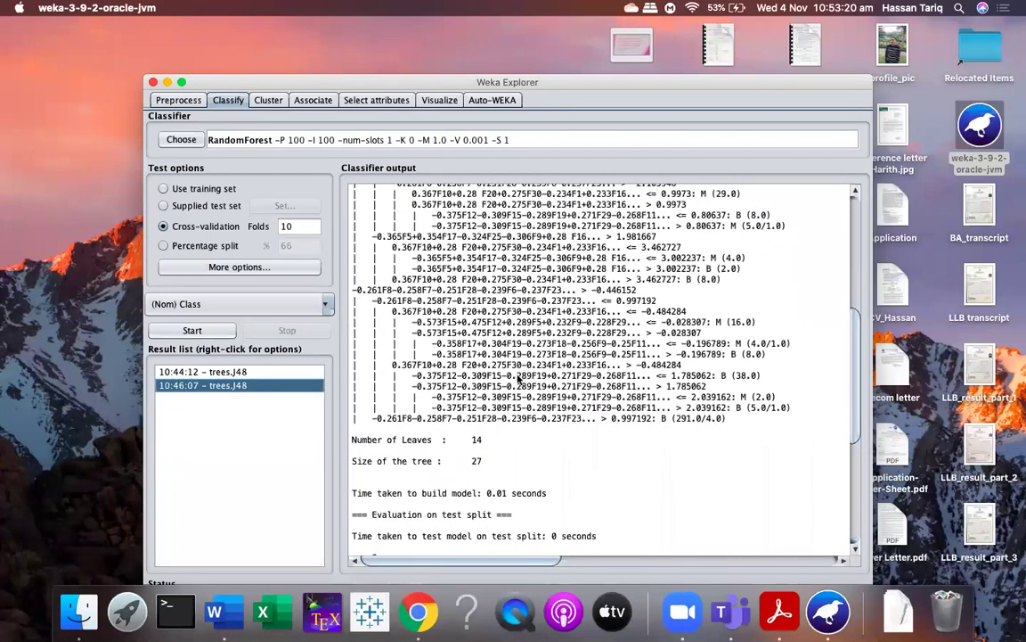
pyautogui.scroll(5, 517, 382)
pyautogui.click(205, 371)
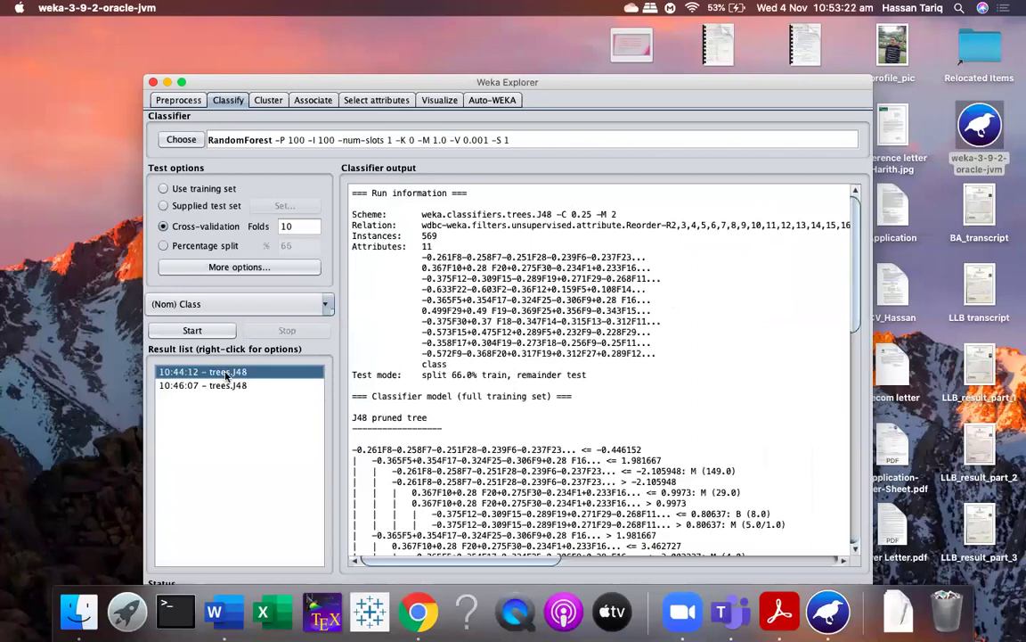
pyautogui.press('Down')
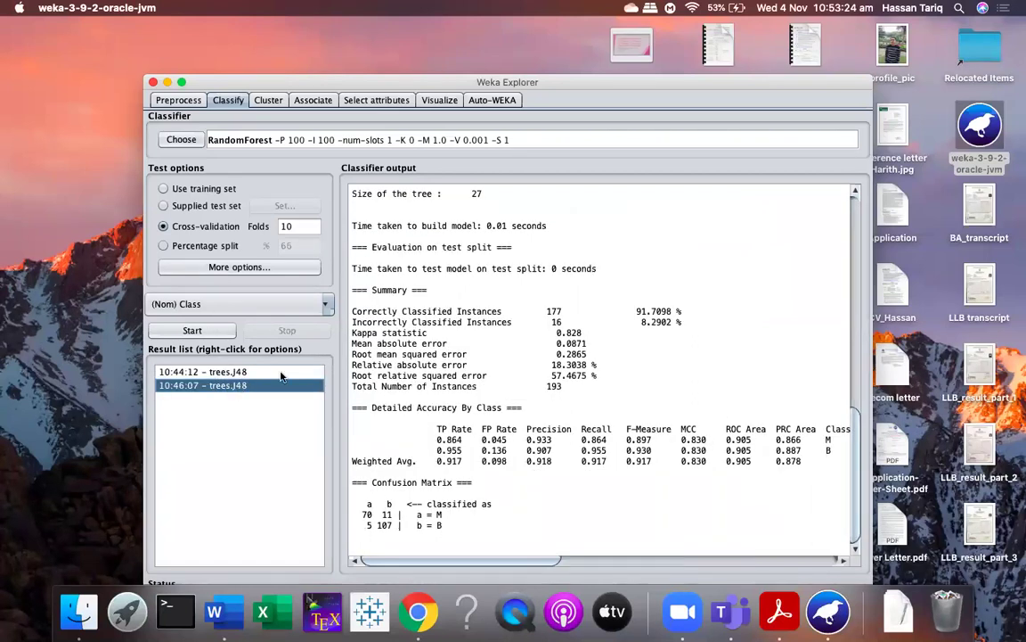
pyautogui.scroll(5, 472, 314)
pyautogui.scroll(5, 471, 314)
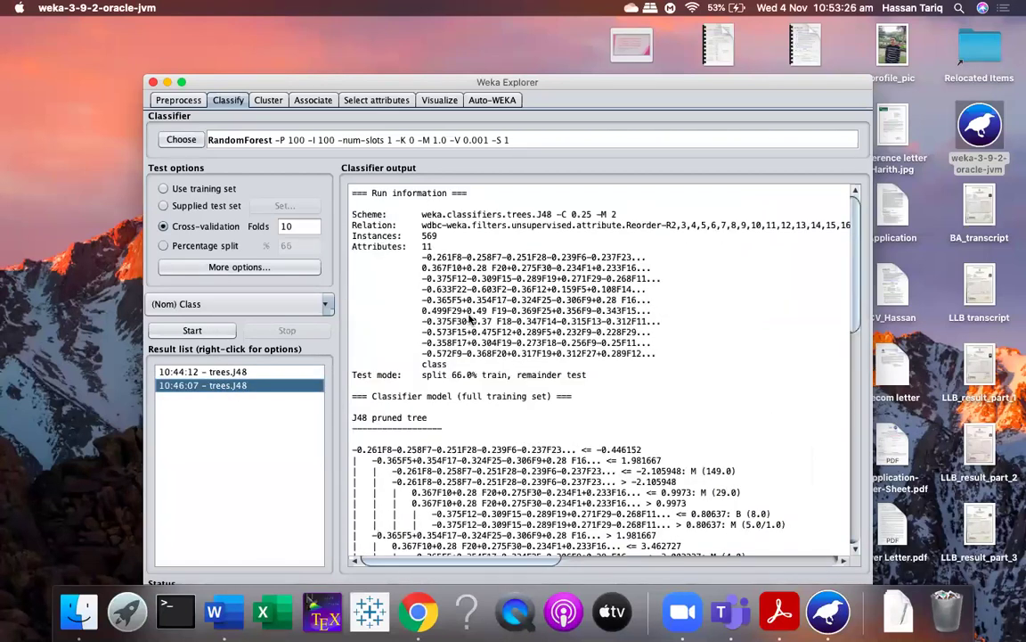
# Run RandomForest and J48 on the 1000-attribute Breast projection using a 66% percentage split.
pyautogui.click(169, 245)
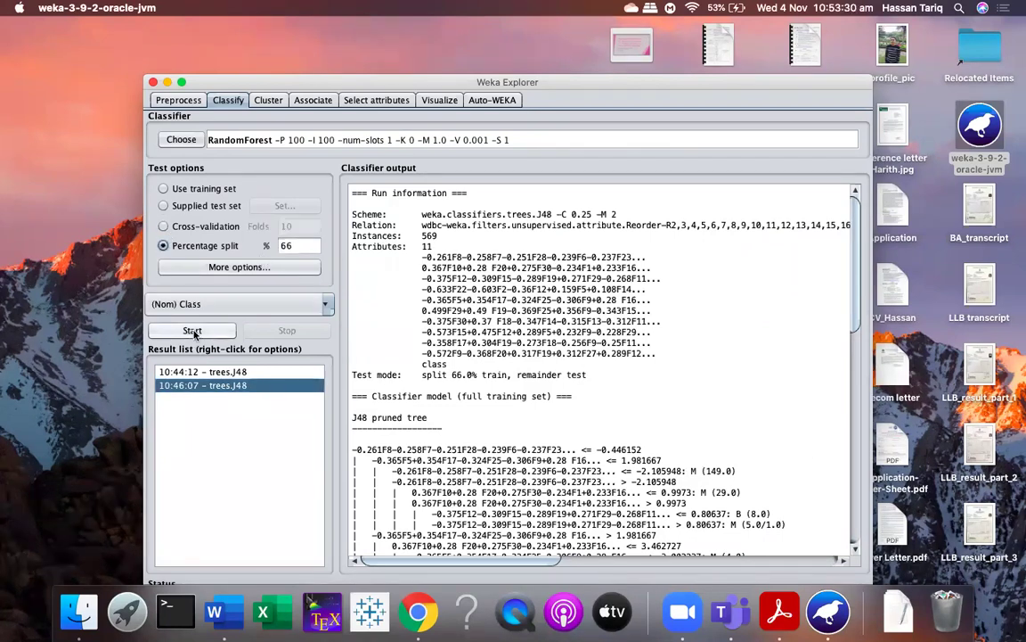
pyautogui.click(192, 331)
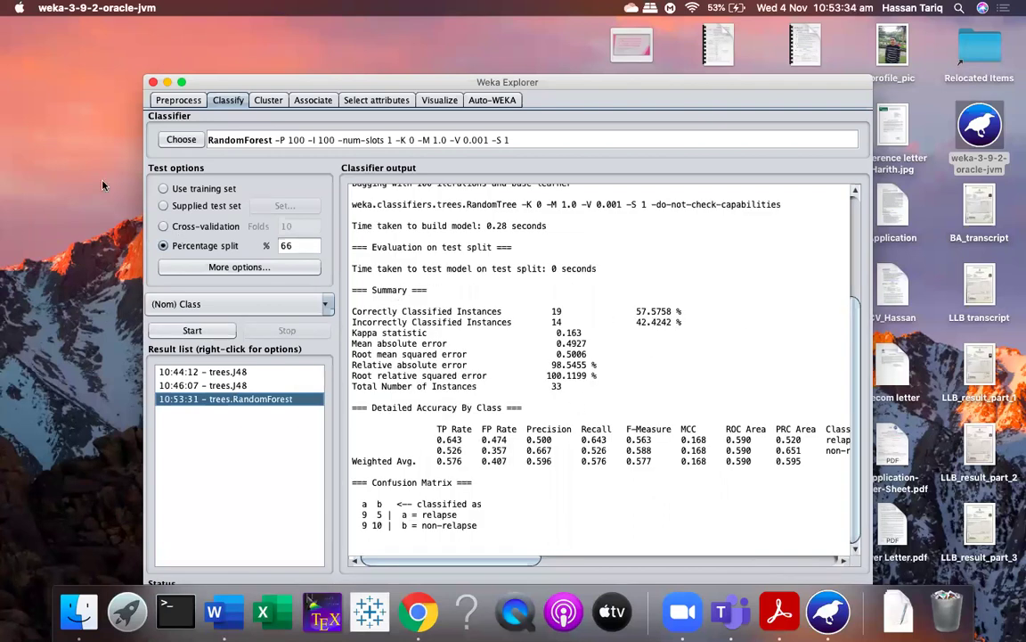
pyautogui.click(180, 140)
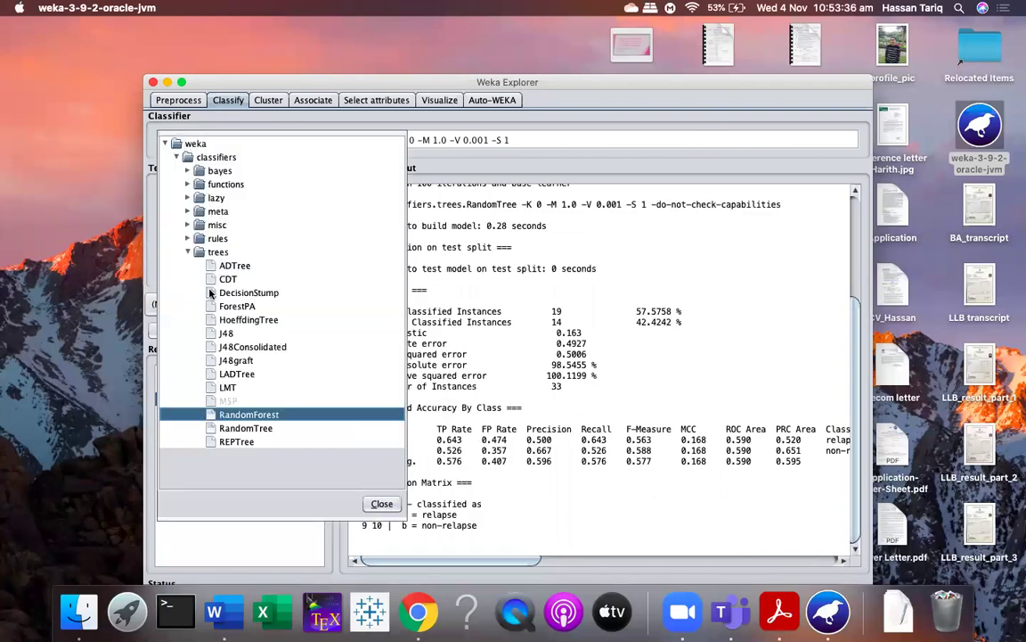
pyautogui.click(214, 333)
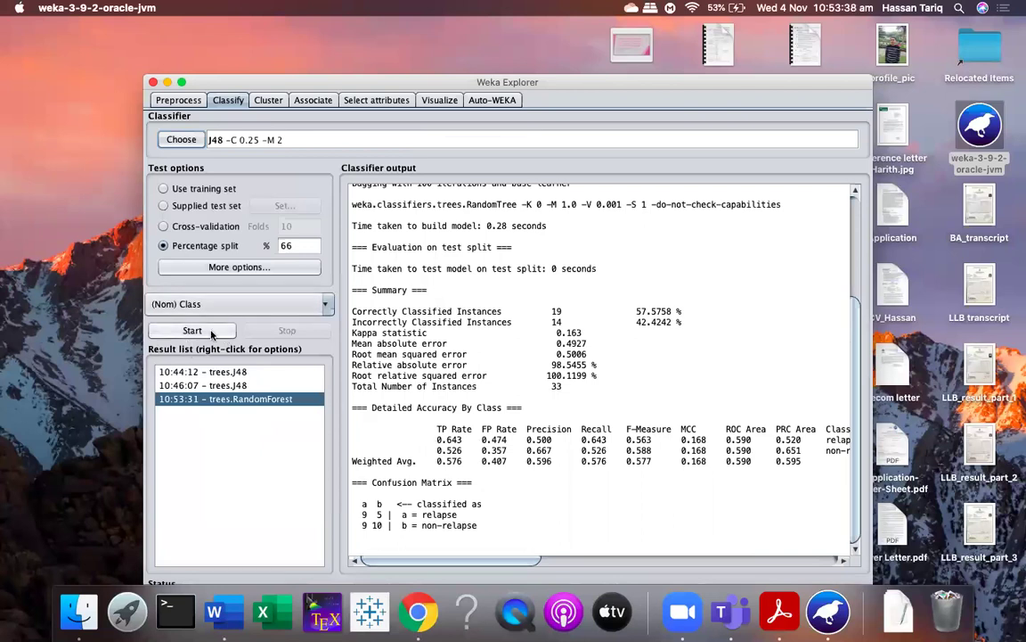
pyautogui.click(192, 331)
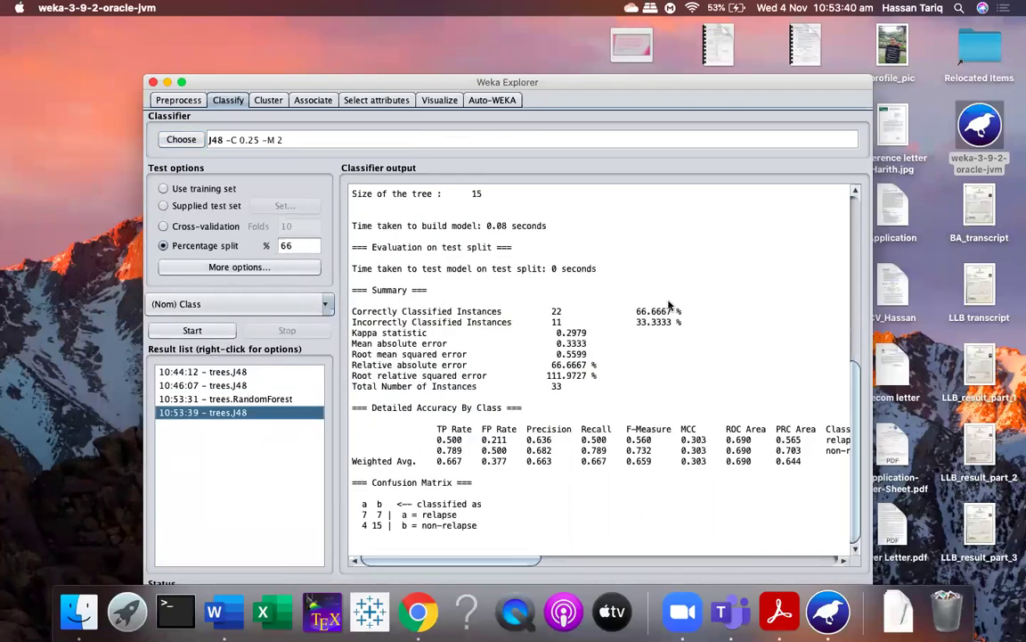
# Compare the two wdbc J48 outputs with the J48 output for the 1000-attribute Breast projection.
pyautogui.click(226, 386)
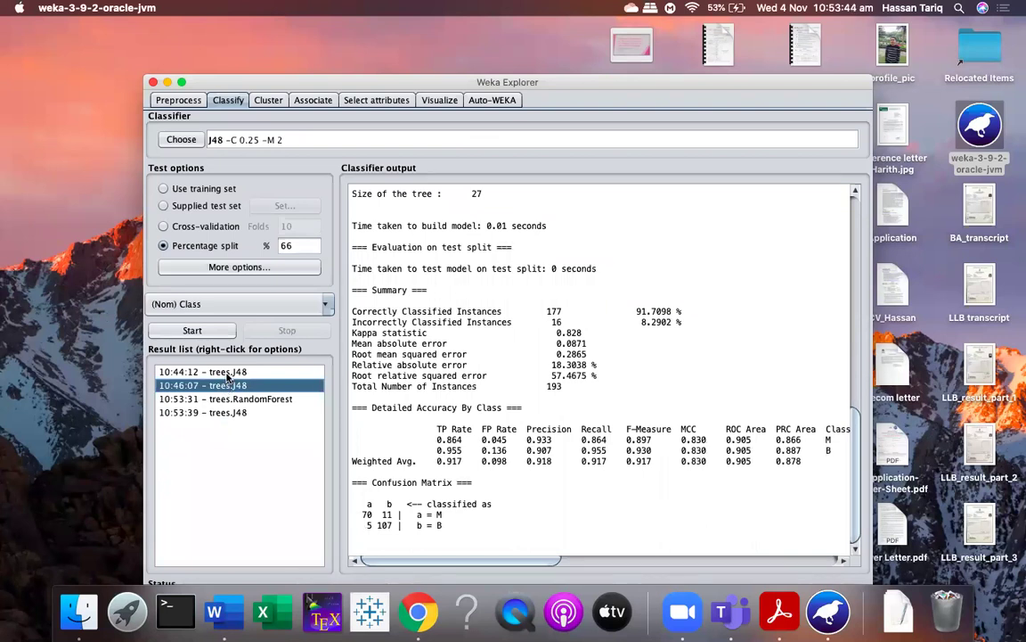
pyautogui.click(227, 373)
pyautogui.click(235, 386)
pyautogui.click(231, 414)
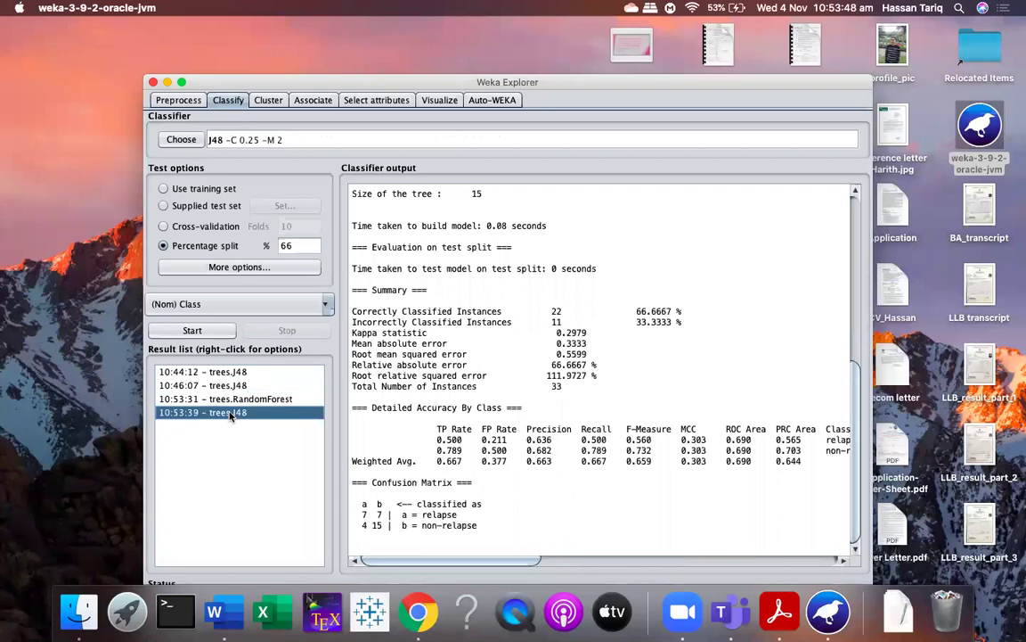
# Undo the data changes repeatedly, back through the Breast projections and original Breast data to the wdbc data.
pyautogui.click(178, 100)
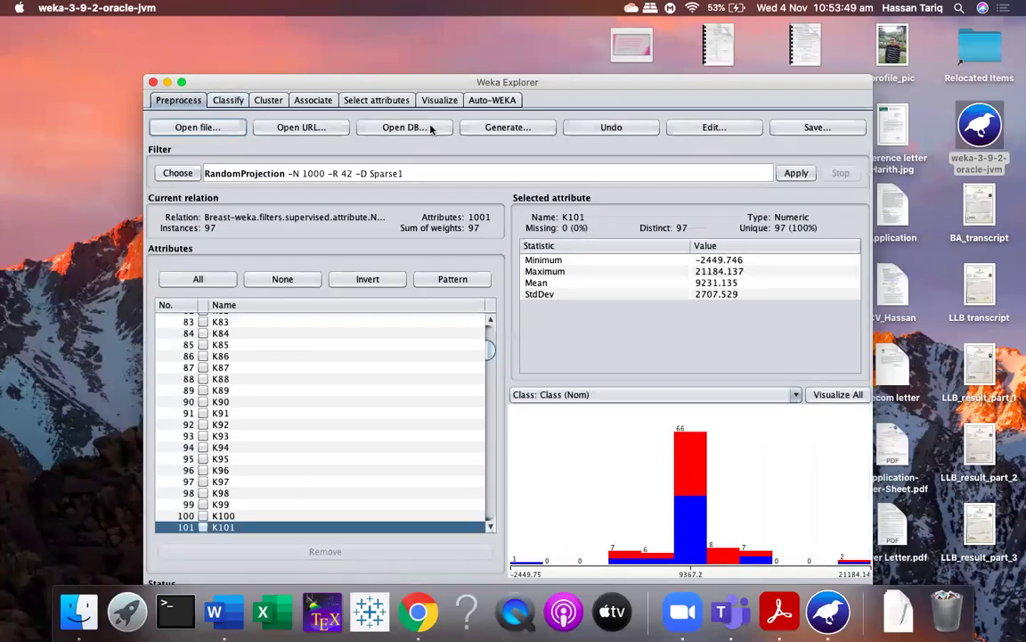
pyautogui.click(611, 129)
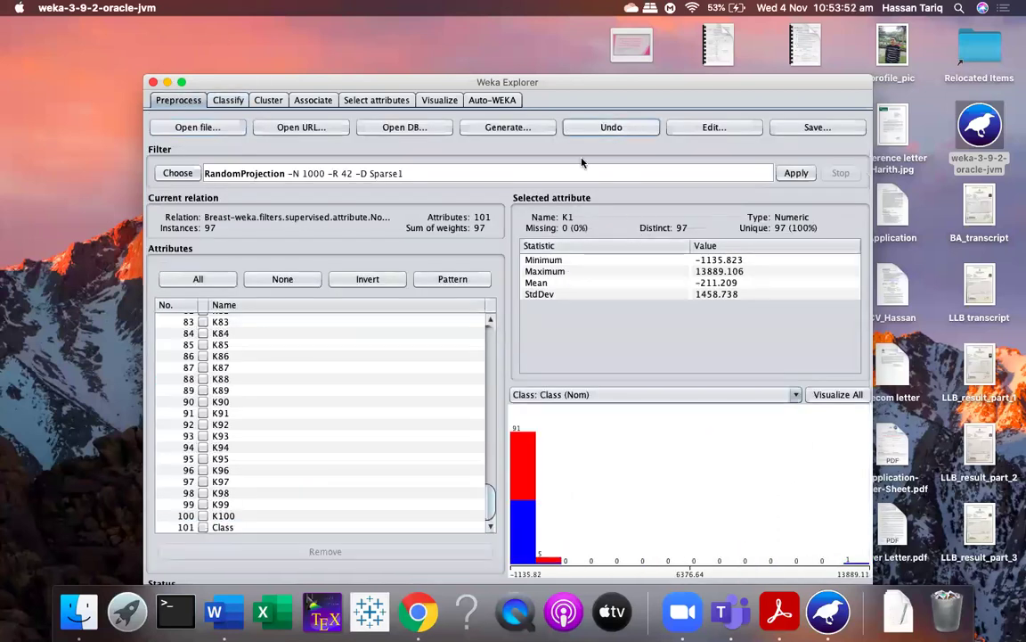
pyautogui.click(614, 129)
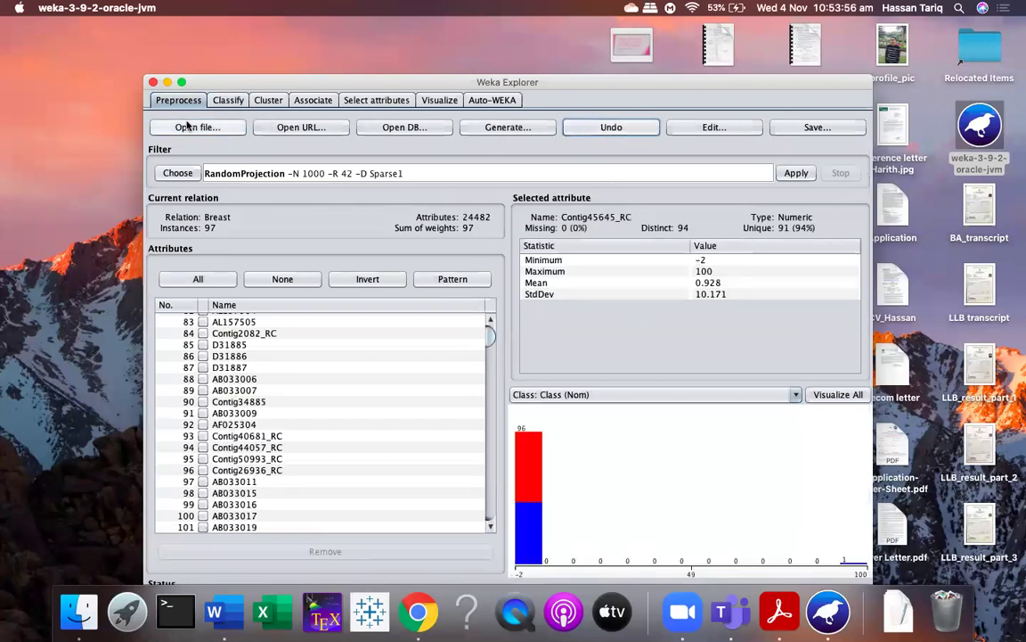
pyautogui.click(629, 129)
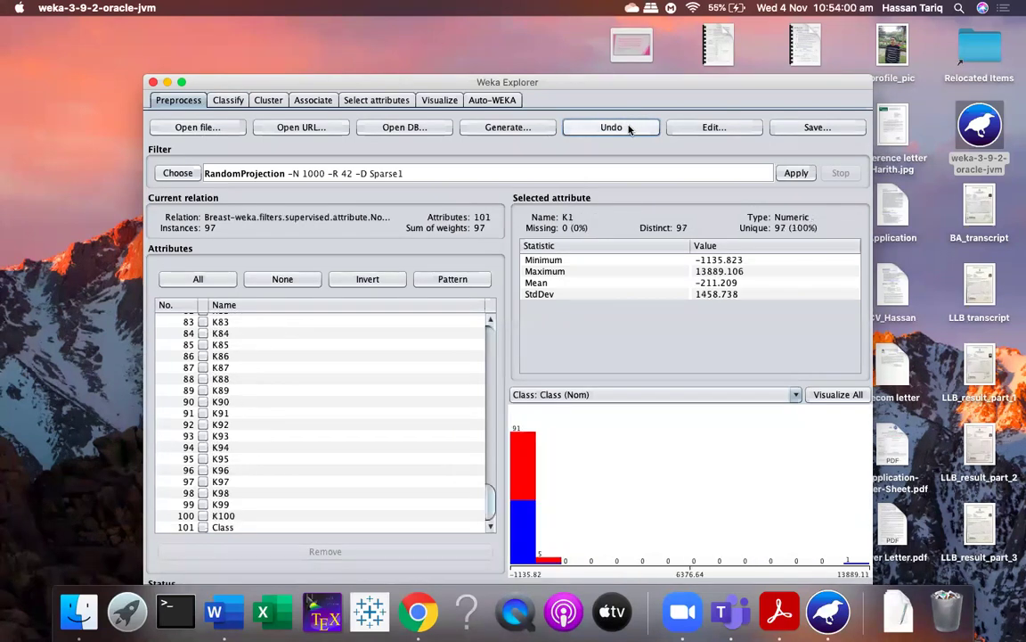
pyautogui.click(630, 128)
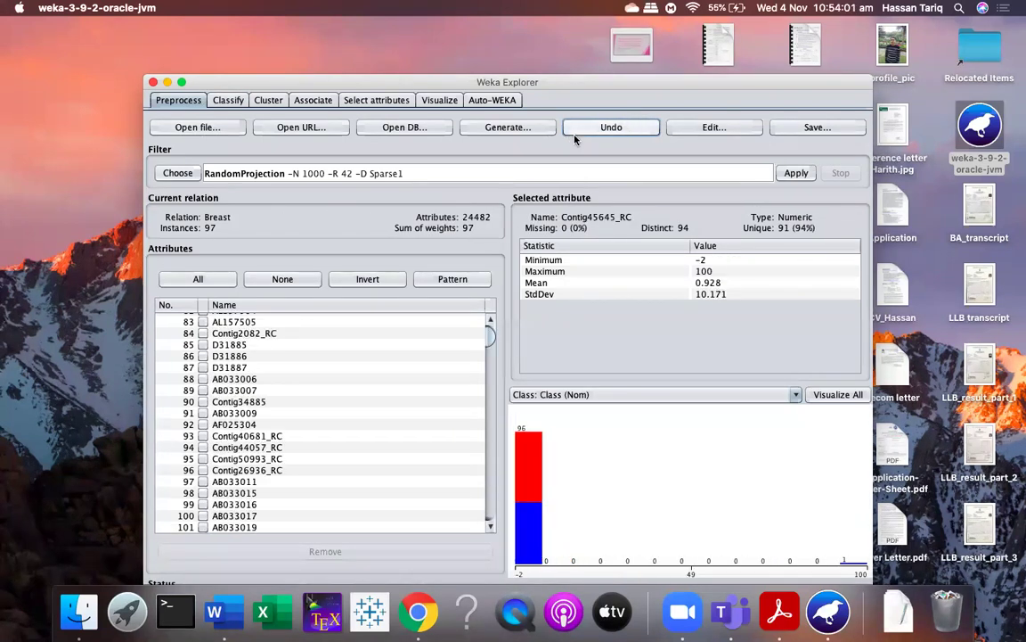
pyautogui.click(610, 126)
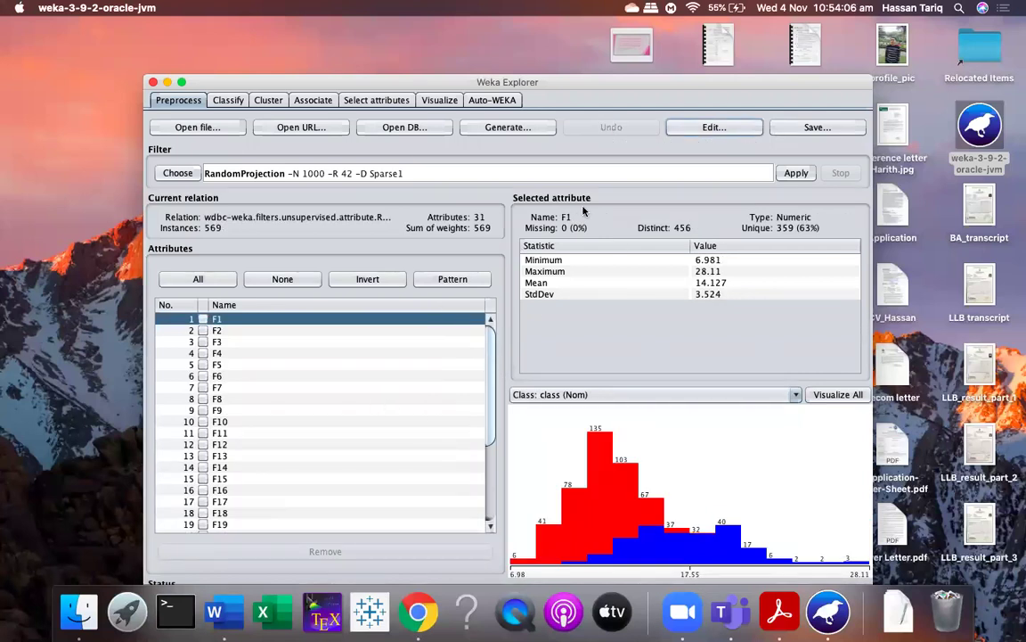
# Load Breast.arff again and check its Class attribute at the end of the attribute list.
pyautogui.click(201, 127)
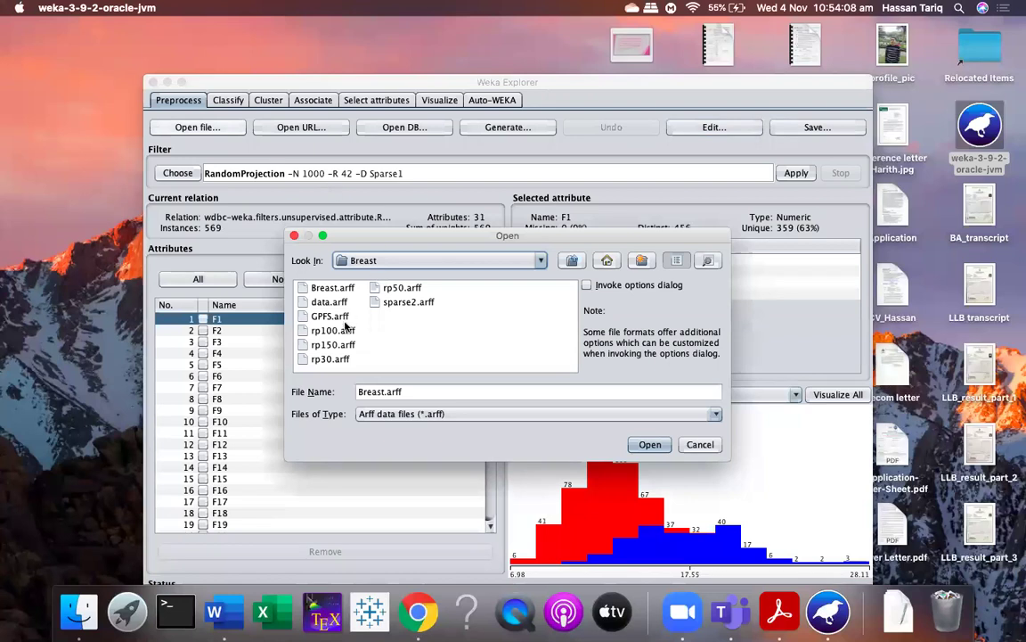
pyautogui.click(649, 444)
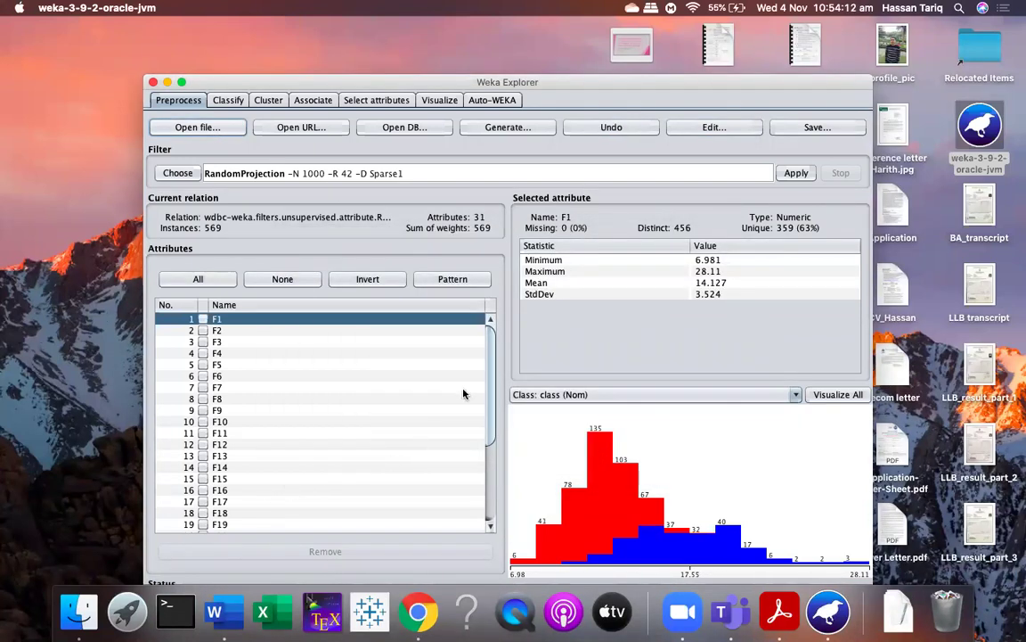
pyautogui.moveTo(489, 335); pyautogui.dragTo(489, 515)
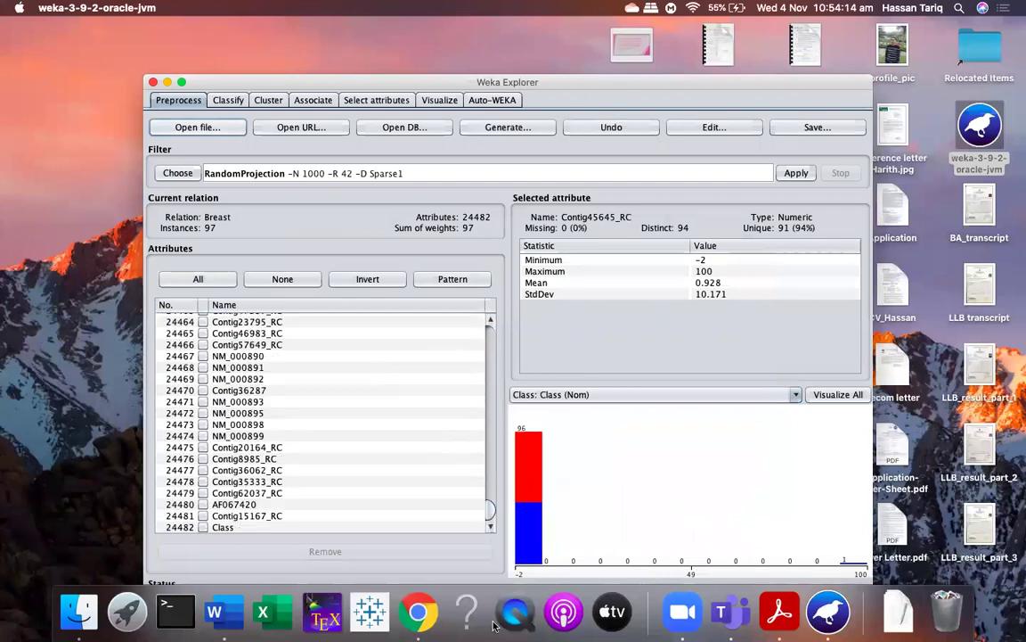
pyautogui.click(224, 527)
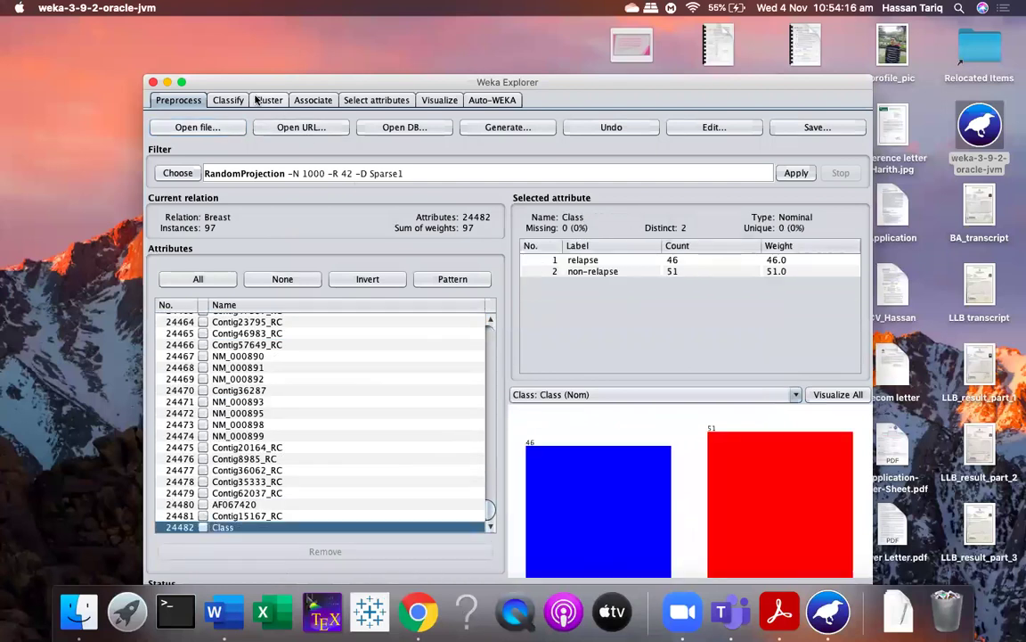
# Run J48 with the 66% percentage split on the original Breast data and compare its output with the earlier J48 results.
pyautogui.click(228, 99)
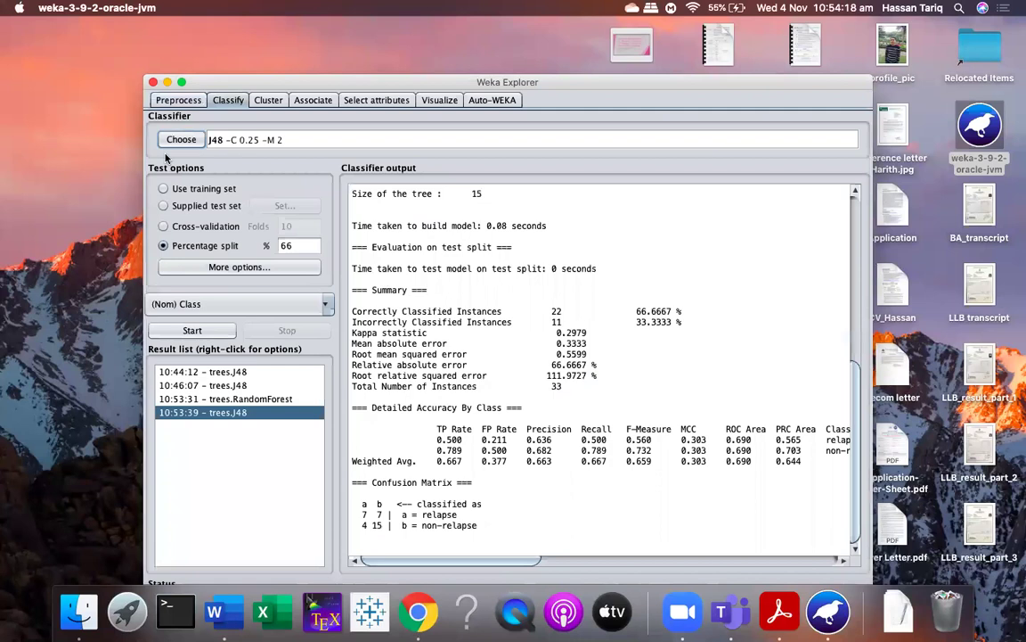
pyautogui.click(197, 330)
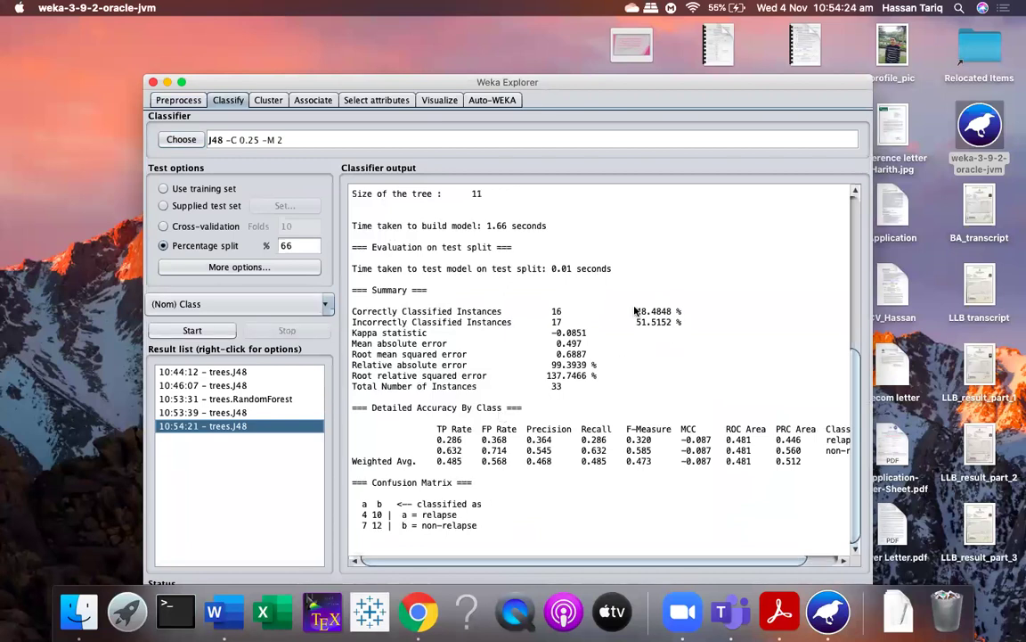
pyautogui.click(230, 413)
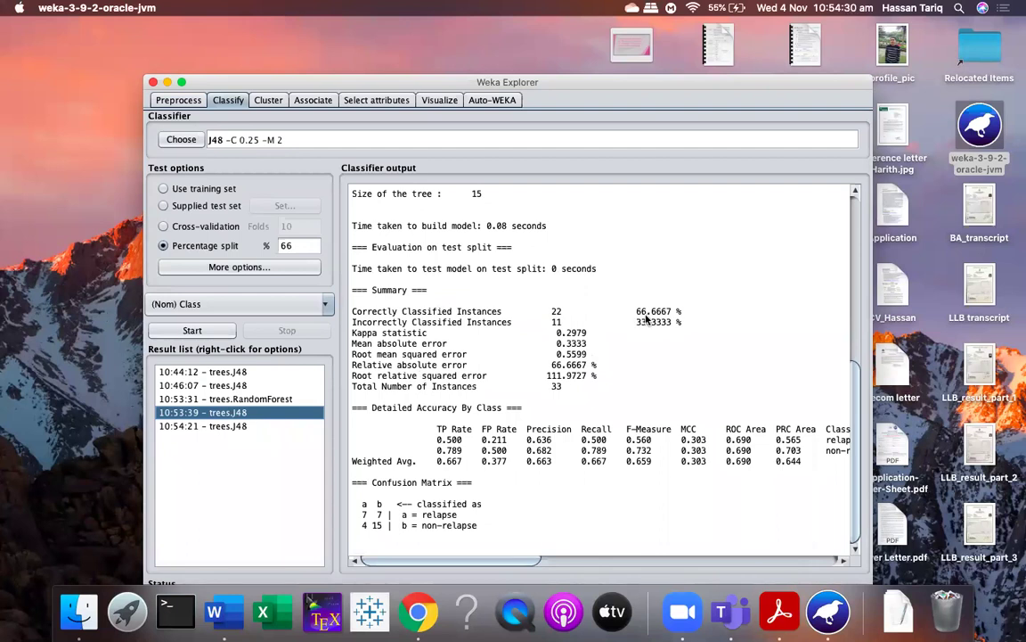
pyautogui.scroll(10, 552, 365)
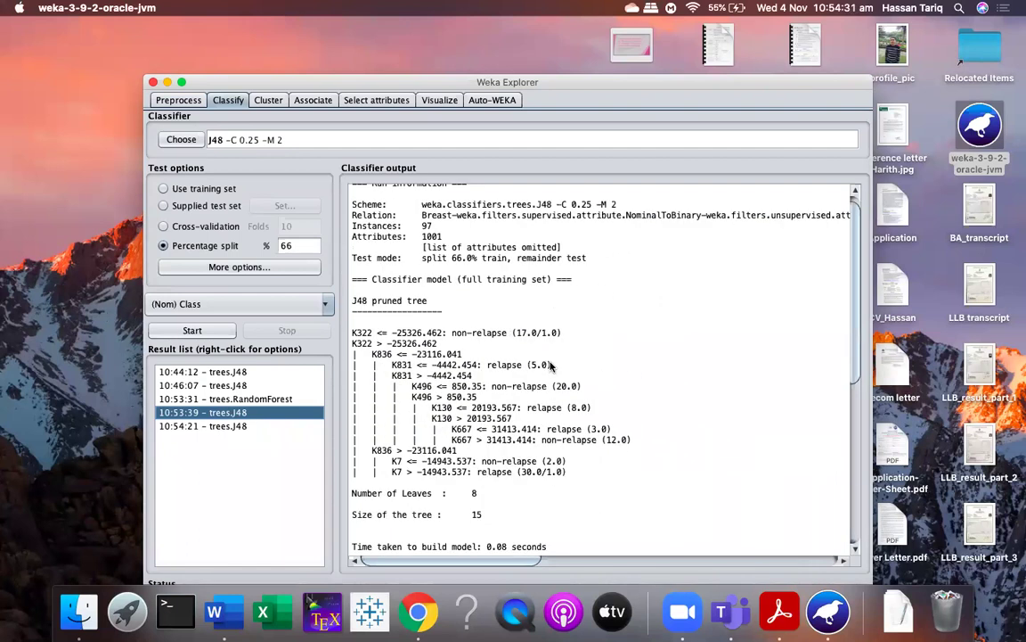
pyautogui.scroll(1, 552, 365)
pyautogui.scroll(-10, 552, 365)
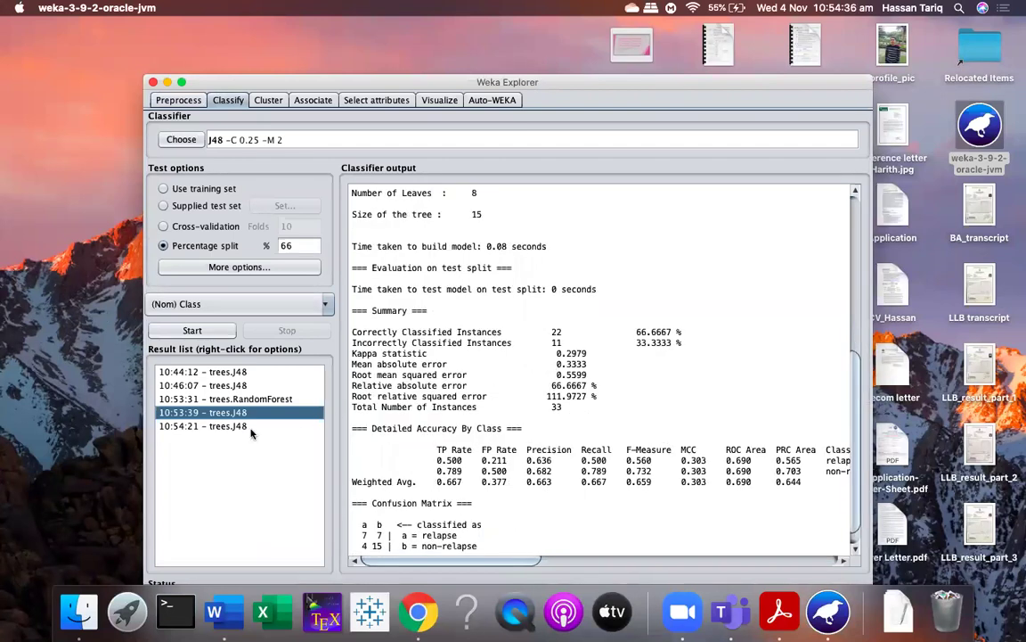
pyautogui.click(204, 371)
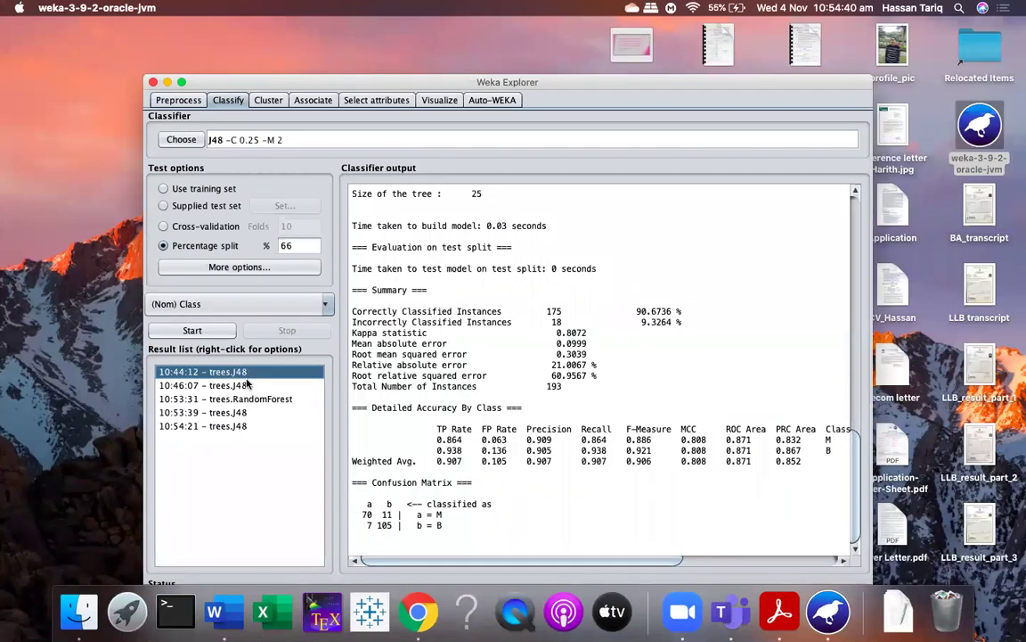
# Delete the RandomForest result from the classifier result list.
pyautogui.click(248, 386)
pyautogui.click(250, 396)
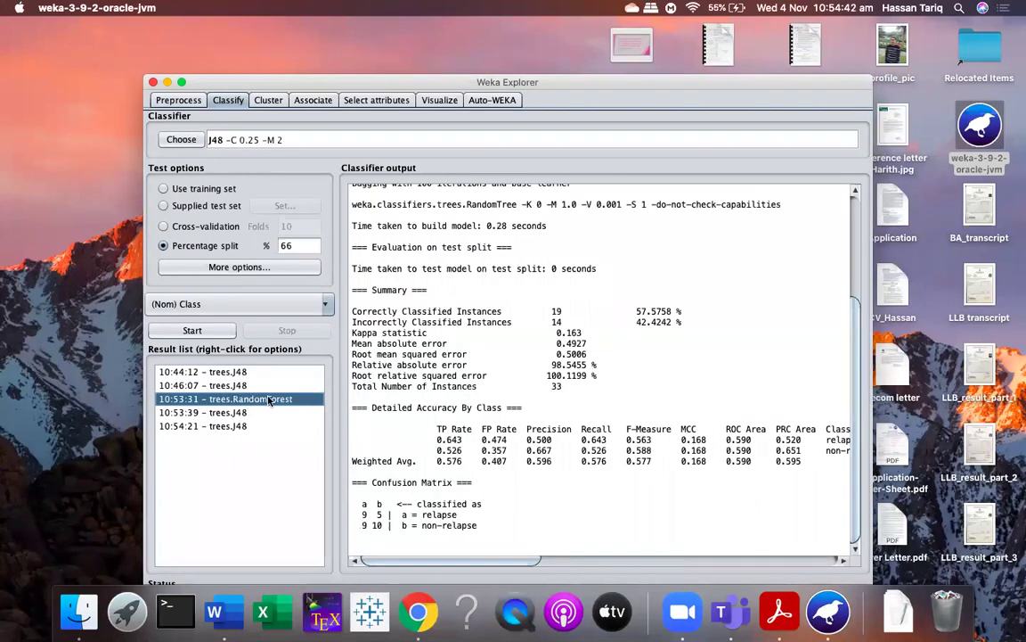
pyautogui.rightClick(268, 398)
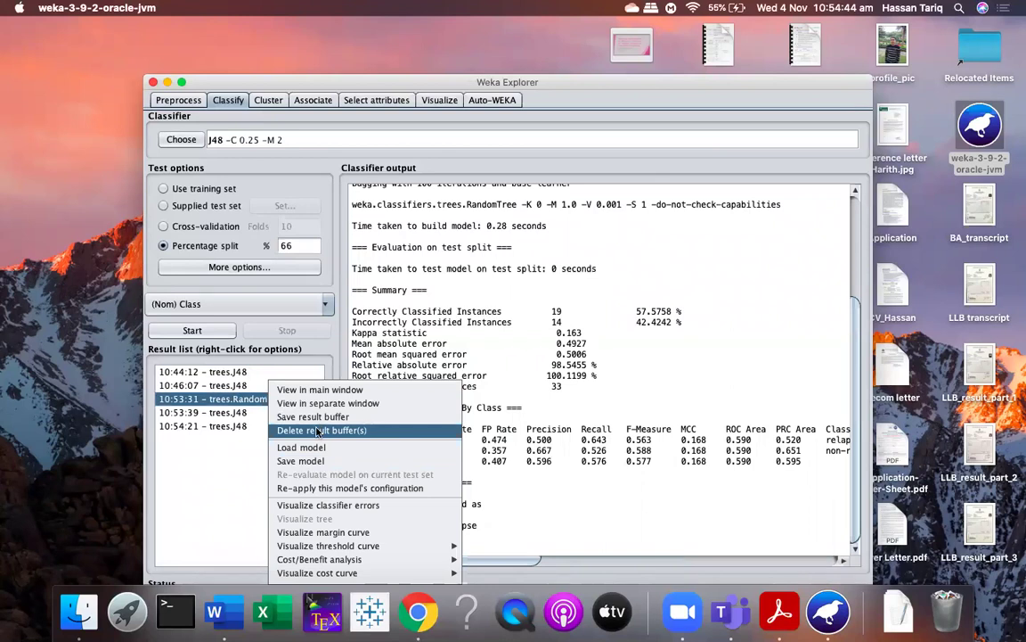
pyautogui.click(317, 431)
# Delete the two wdbc J48 results from the result list and display the J48 output for the original Breast data.
pyautogui.click(203, 371)
pyautogui.rightClick(243, 371)
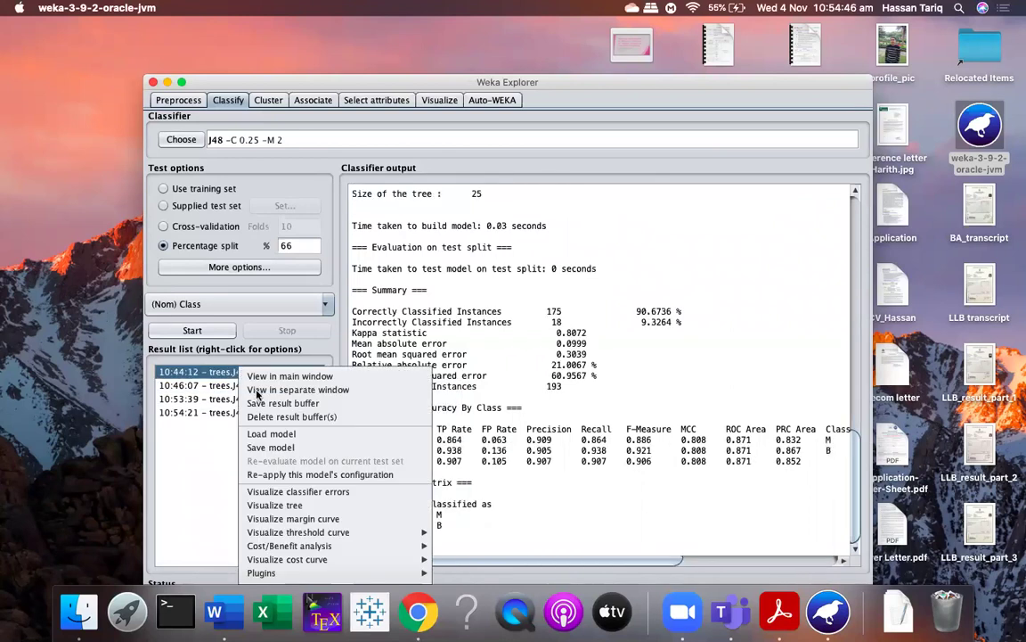
pyautogui.click(261, 417)
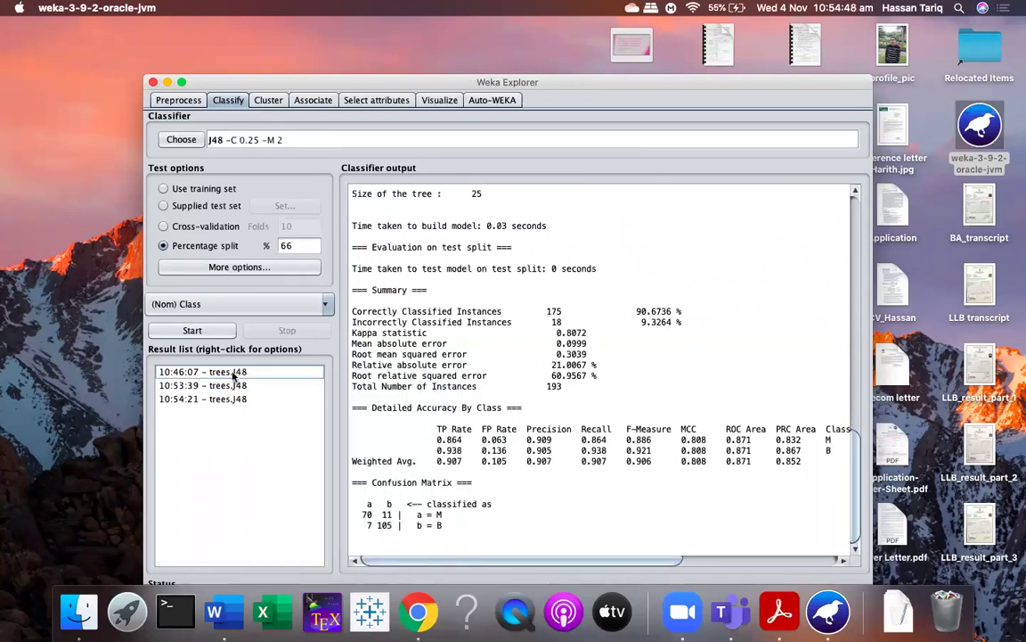
pyautogui.click(214, 371)
pyautogui.rightClick(236, 374)
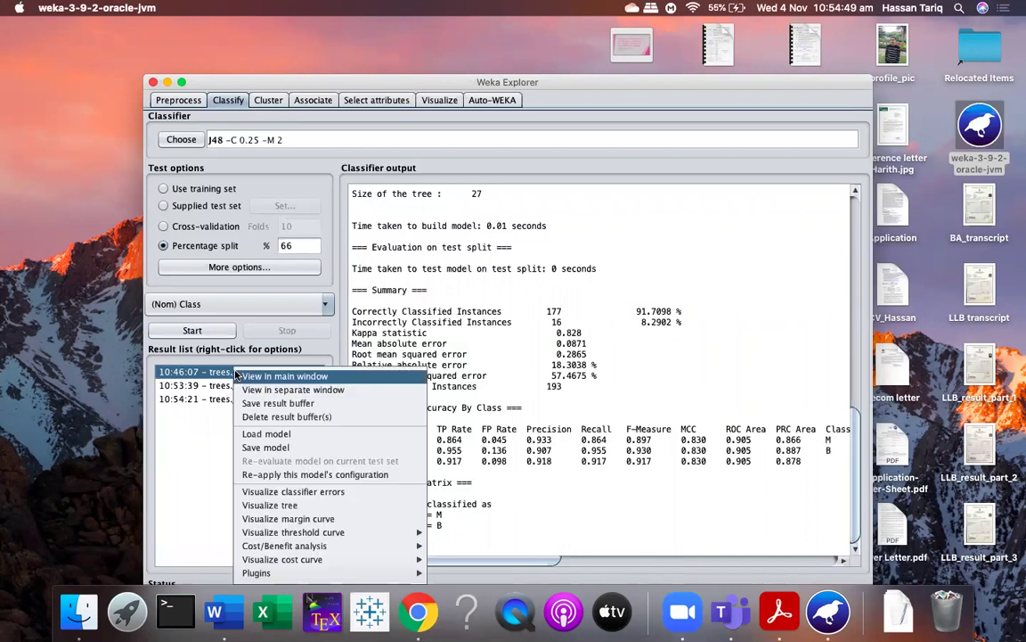
pyautogui.click(267, 417)
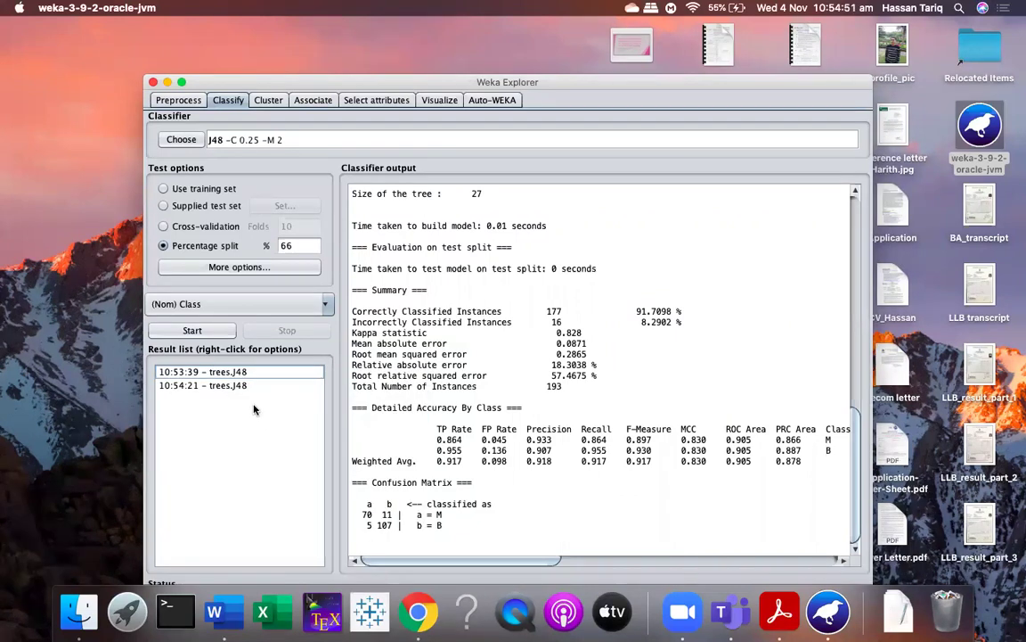
pyautogui.click(200, 385)
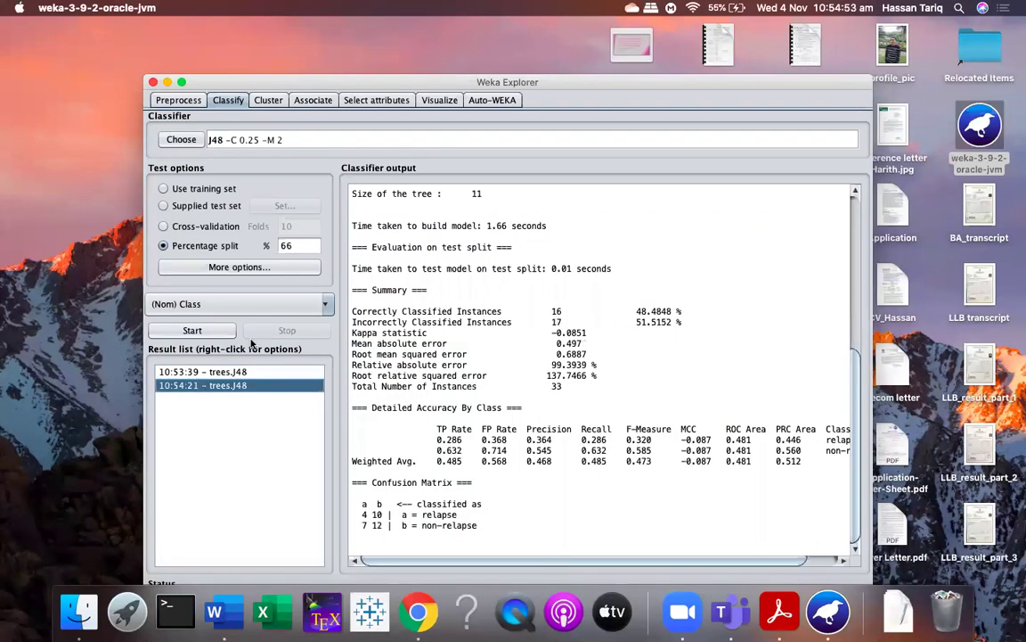
# Run NaiveBayes with the 66% percentage split on the original Breast data and compare its output with that dataset's J48 output.
pyautogui.click(179, 100)
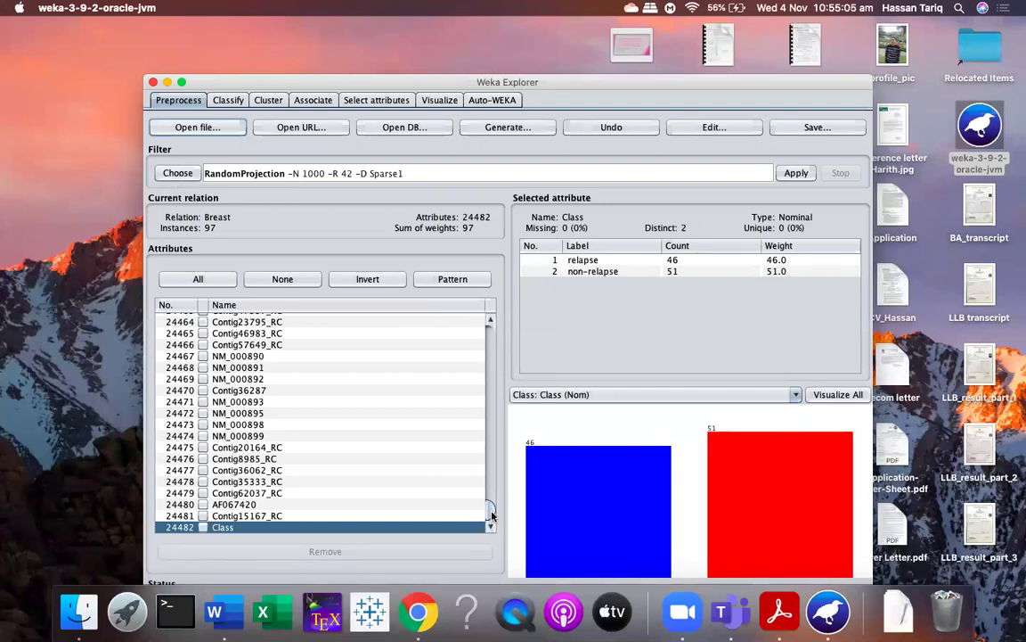
pyautogui.click(219, 100)
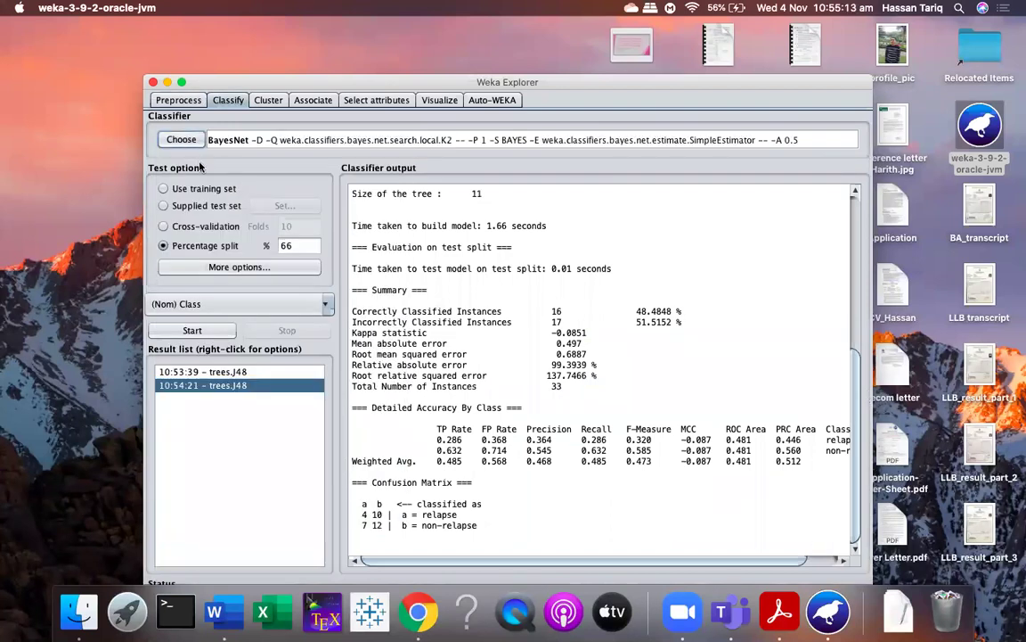
pyautogui.click(186, 141)
pyautogui.click(237, 226)
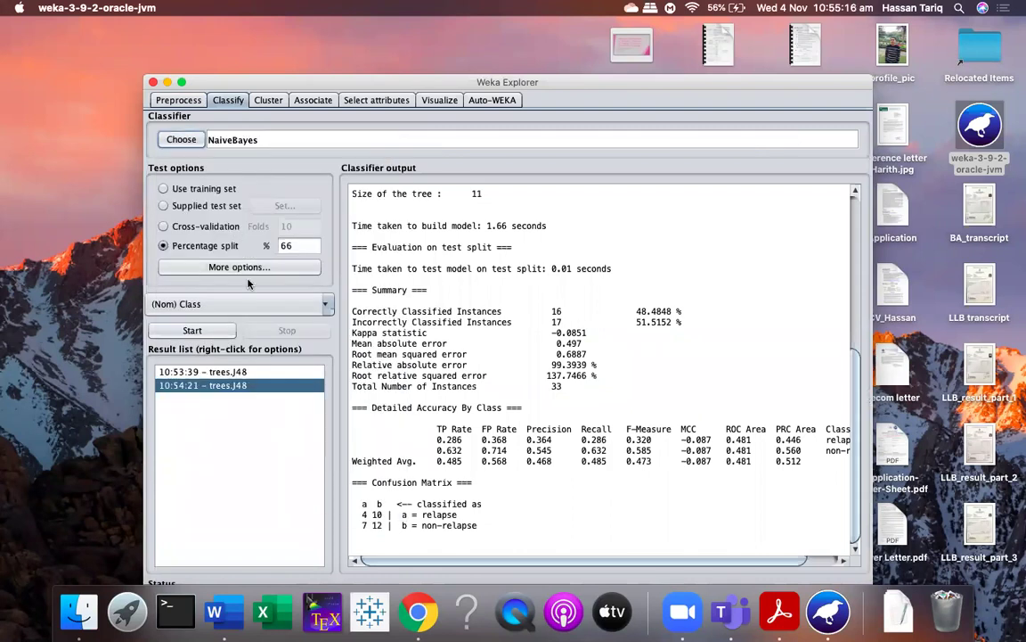
pyautogui.click(192, 331)
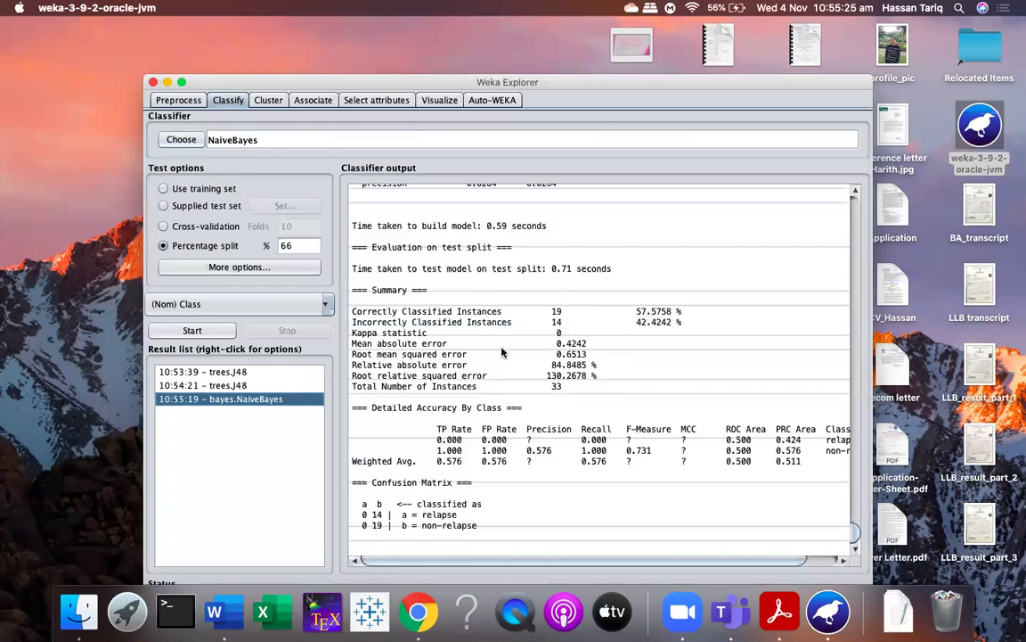
pyautogui.click(220, 387)
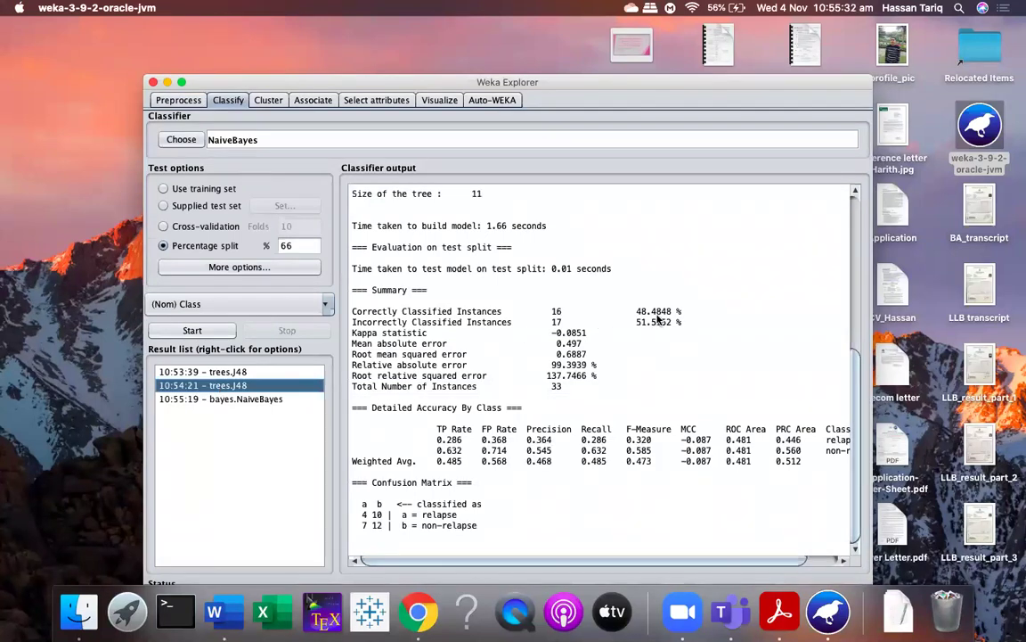
pyautogui.click(228, 400)
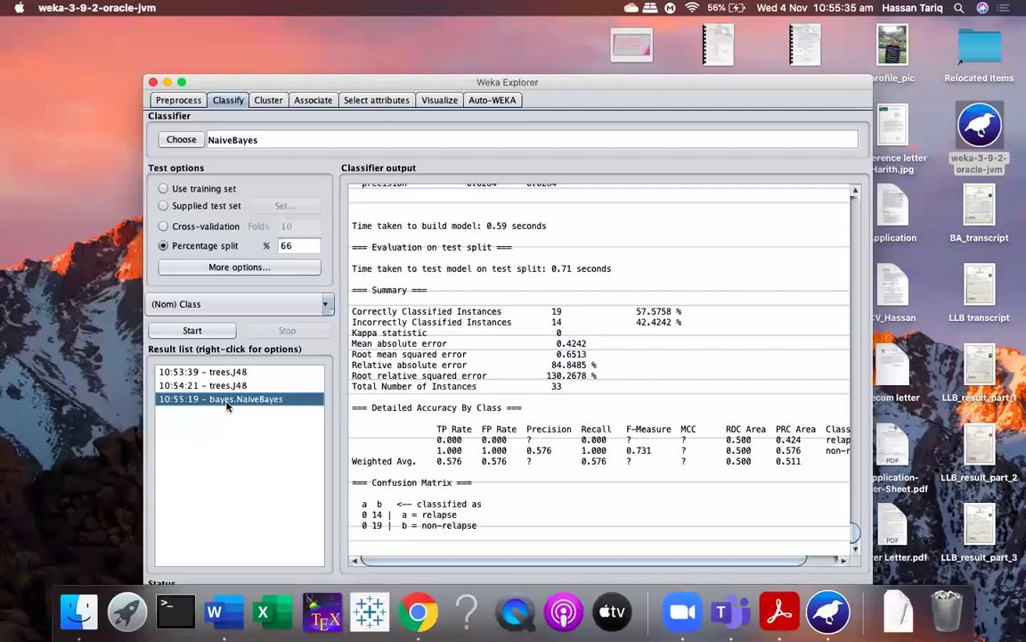